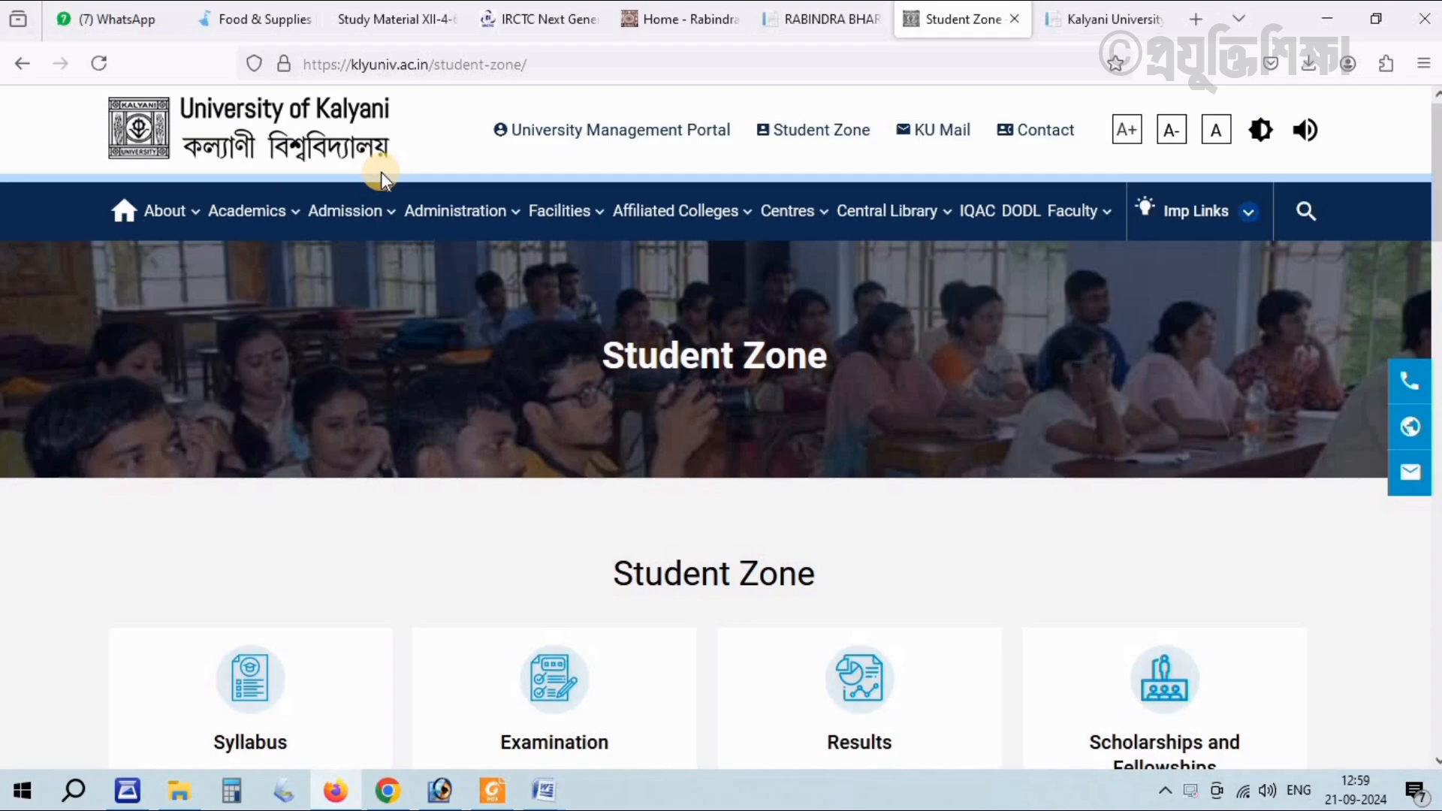
# - Open the University of Kalyani's DODL website in a new tab from the Student Zone page
pyautogui.click(1024, 210)
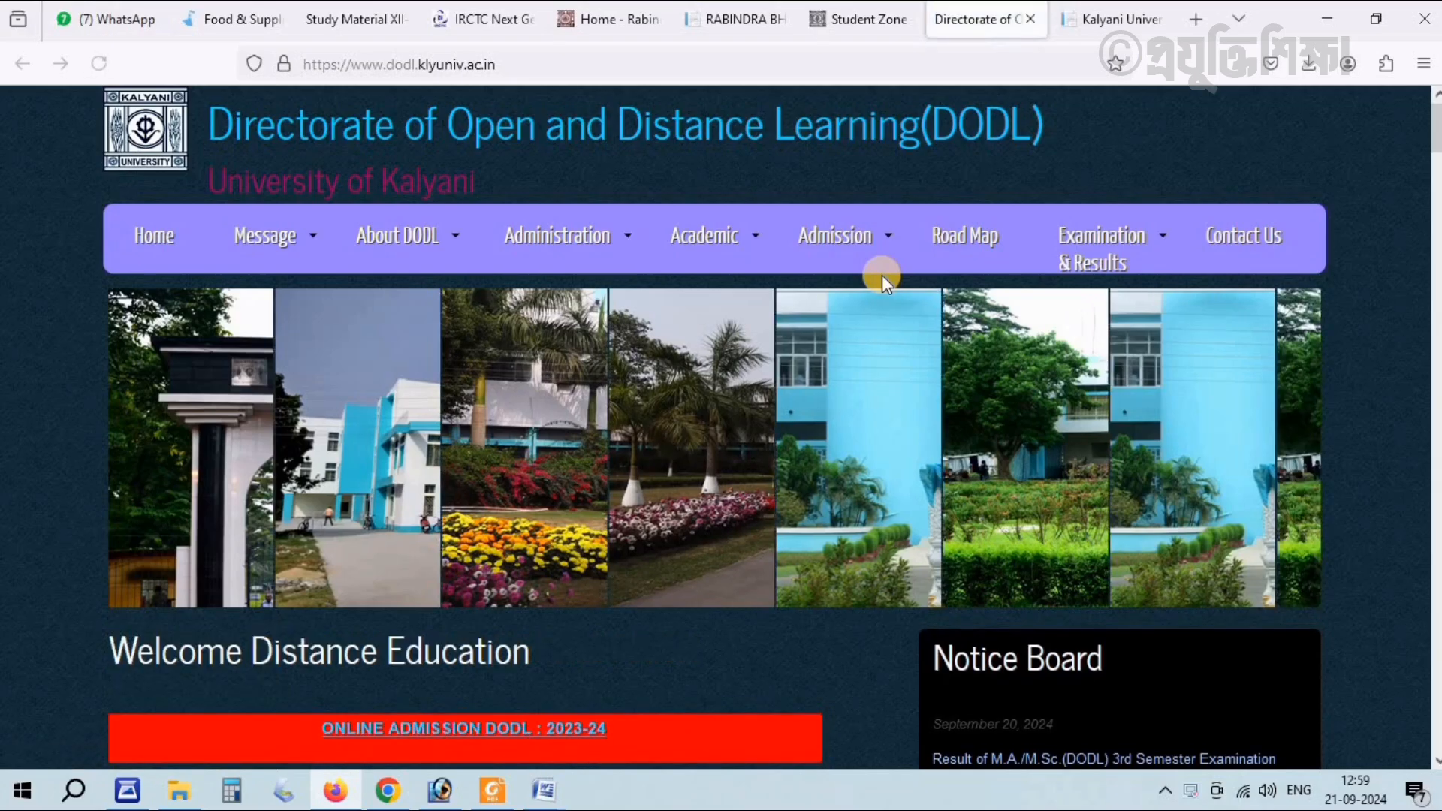
# - Open the ONLINE ADMISSION DODL : 2023-24 portal and go to its Student Login page
pyautogui.scroll(-2, 676, 489)
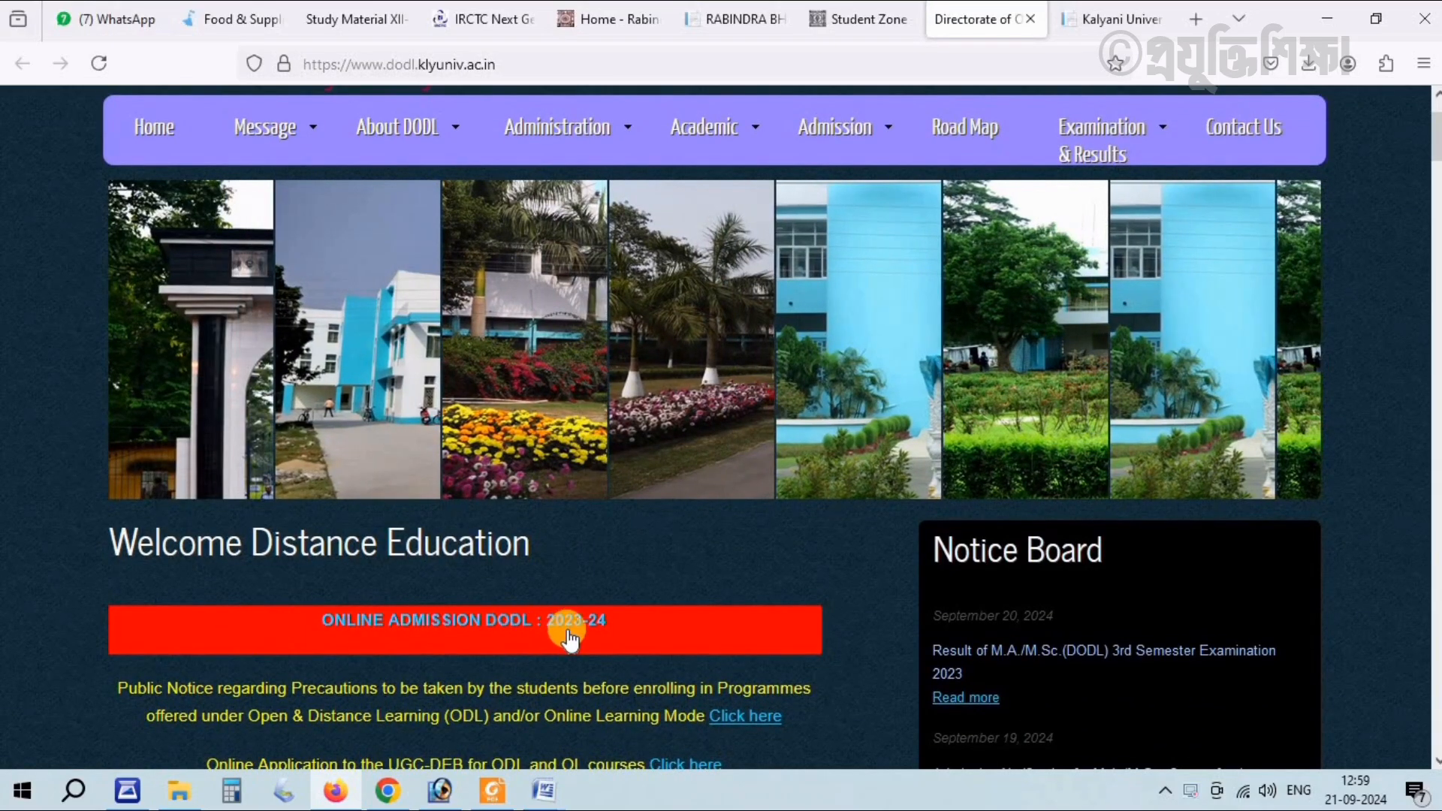
pyautogui.click(508, 633)
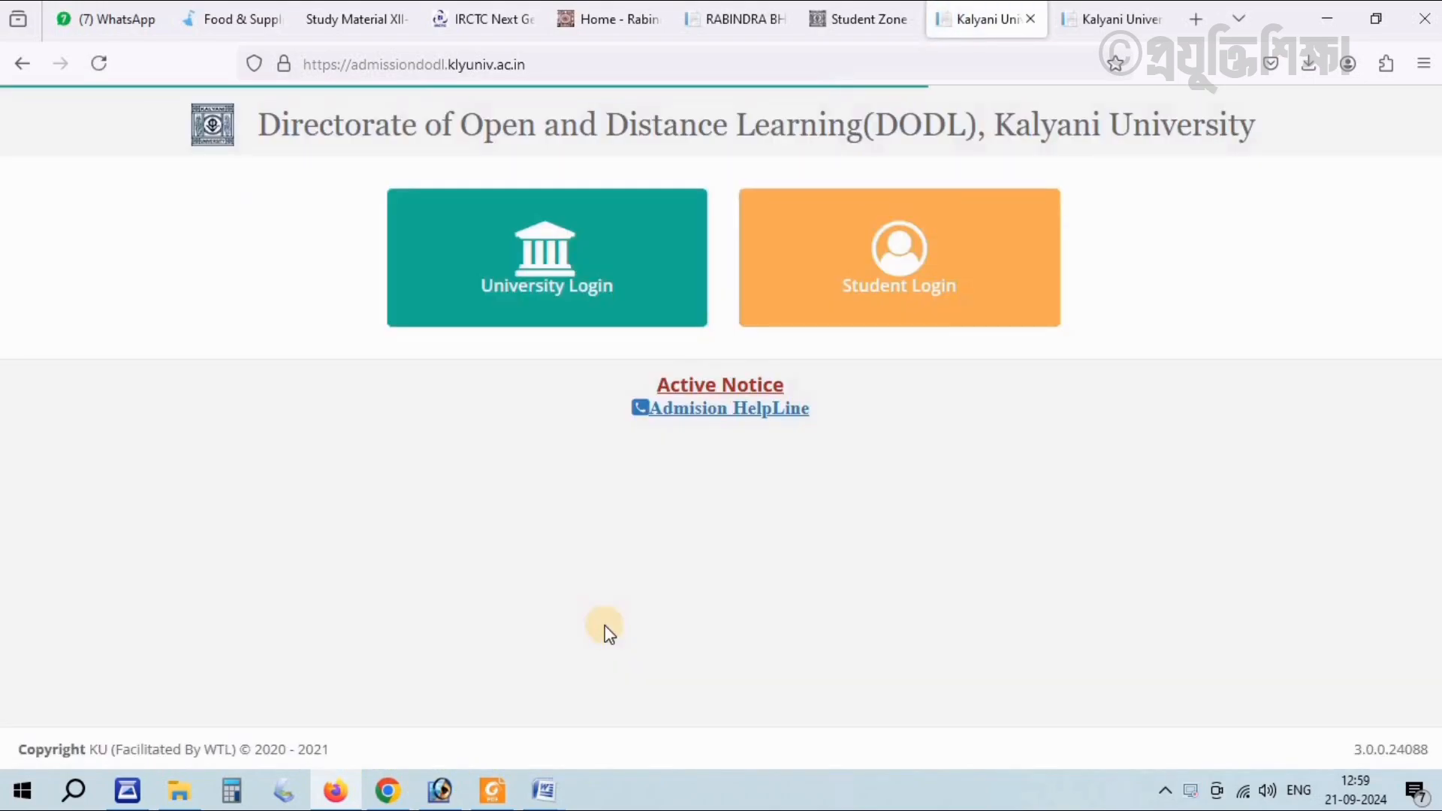
pyautogui.click(912, 289)
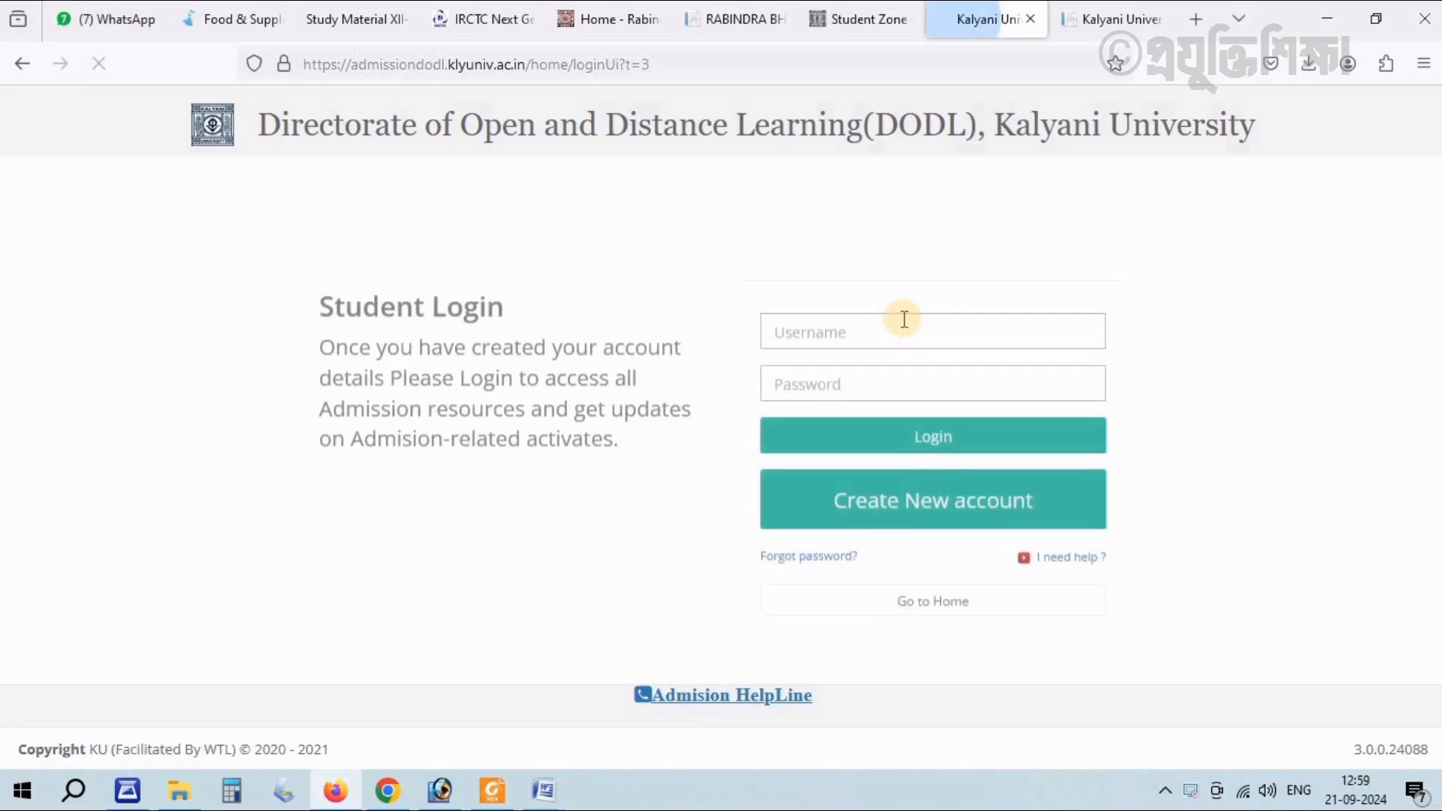
# - Start creating a new account and review the M.A. Bengali and M.A. English course listings
pyautogui.click(939, 512)
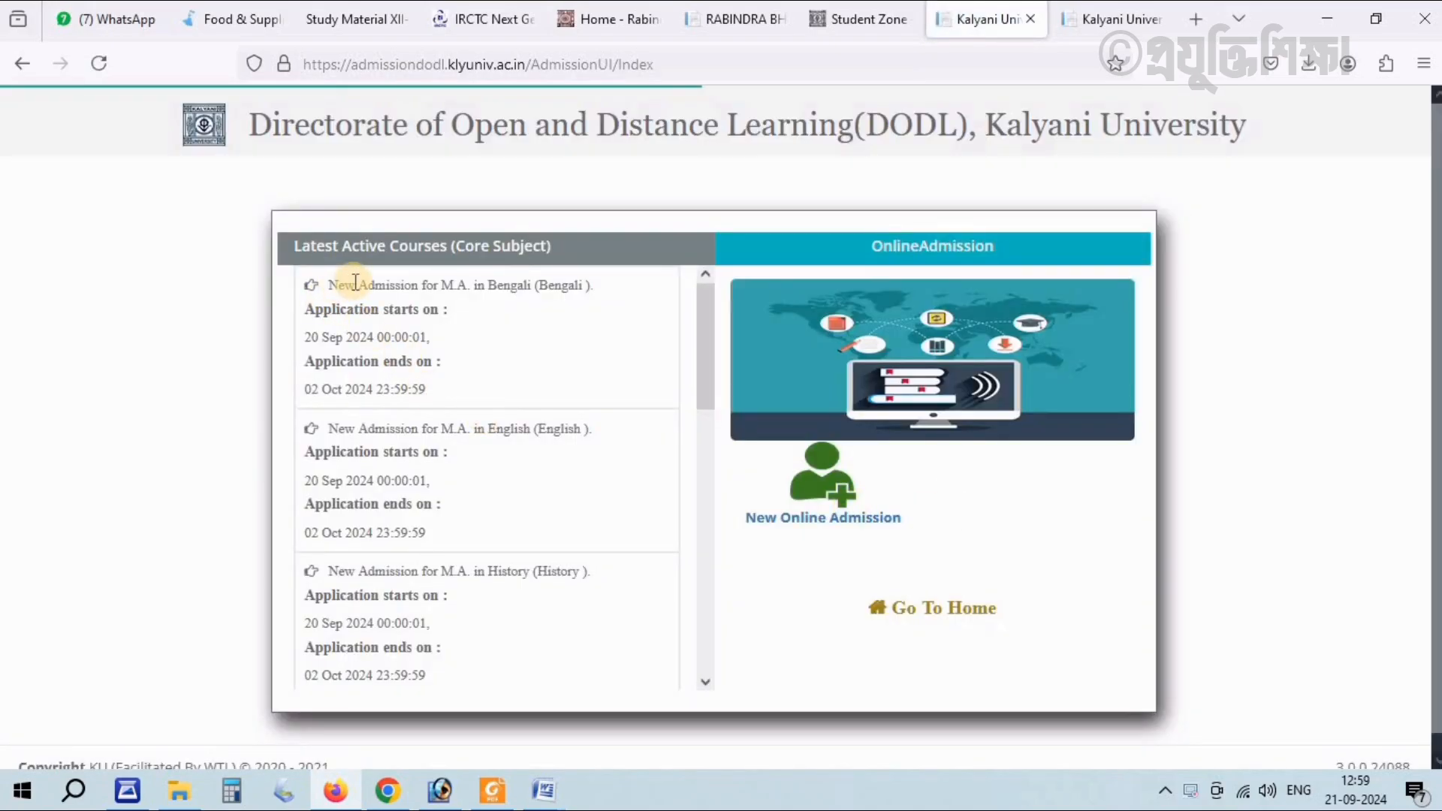
pyautogui.moveTo(328, 286); pyautogui.dragTo(595, 288)
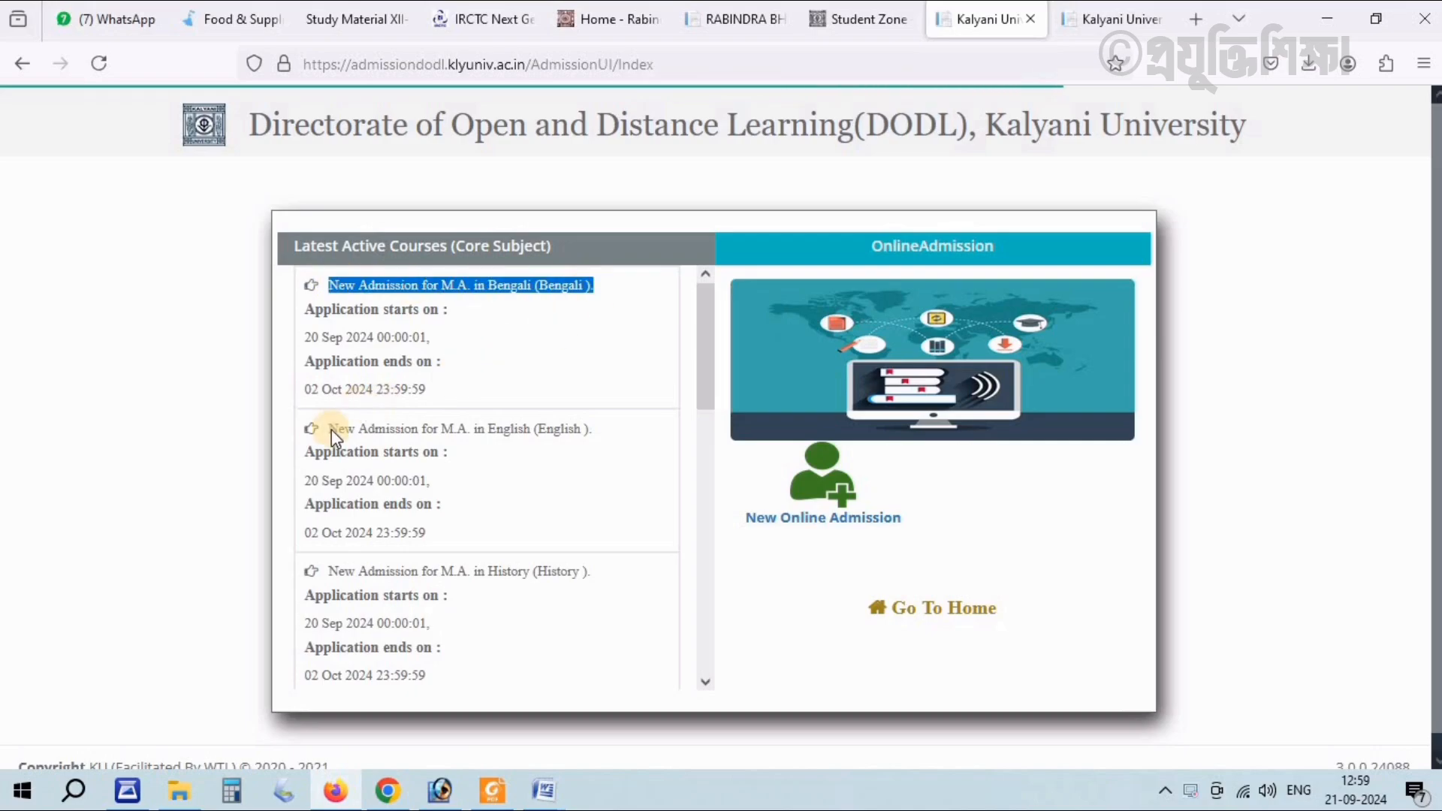
pyautogui.moveTo(316, 432); pyautogui.dragTo(597, 434)
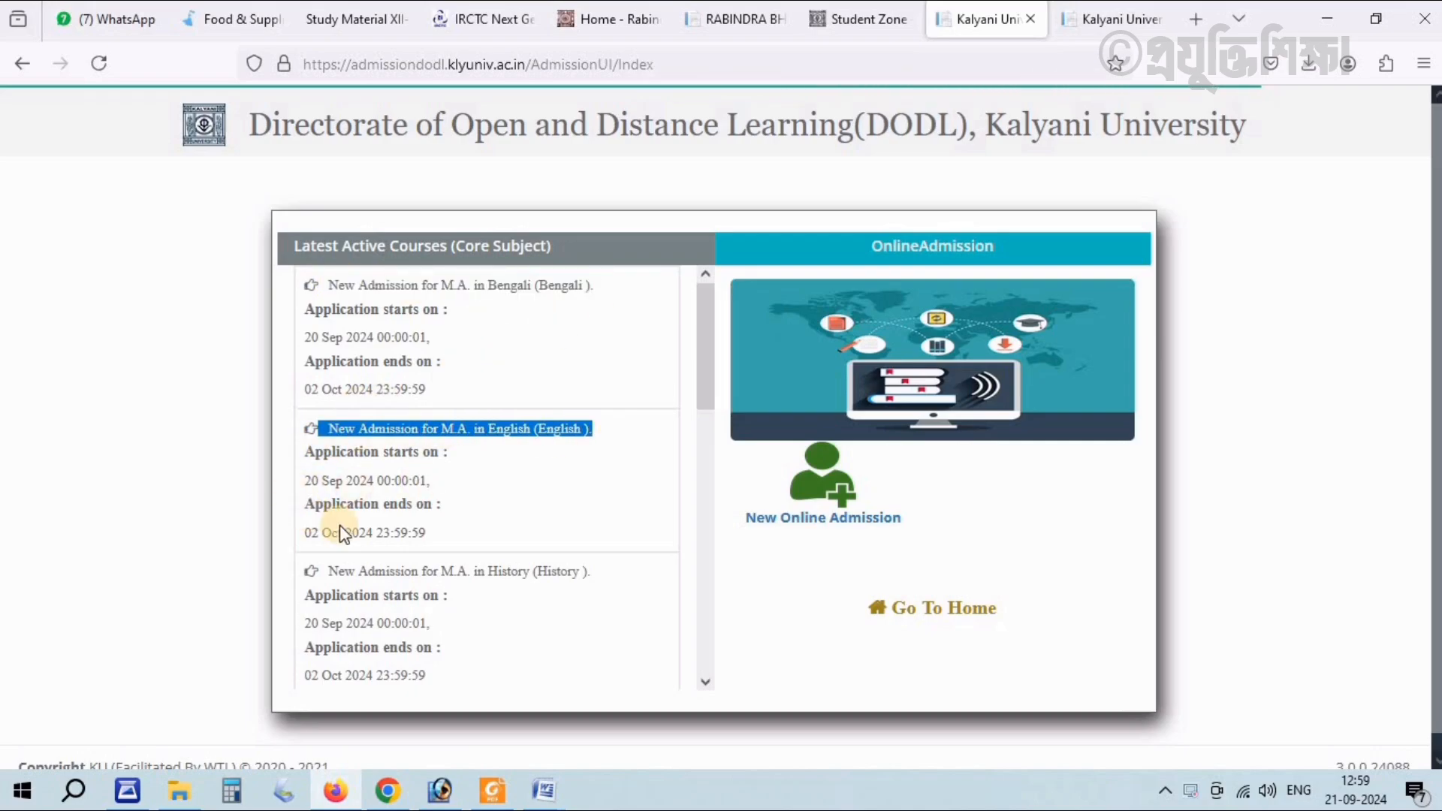
# - Open the New Online Admission form and launch DEB ID registration in a new tab
pyautogui.click(826, 505)
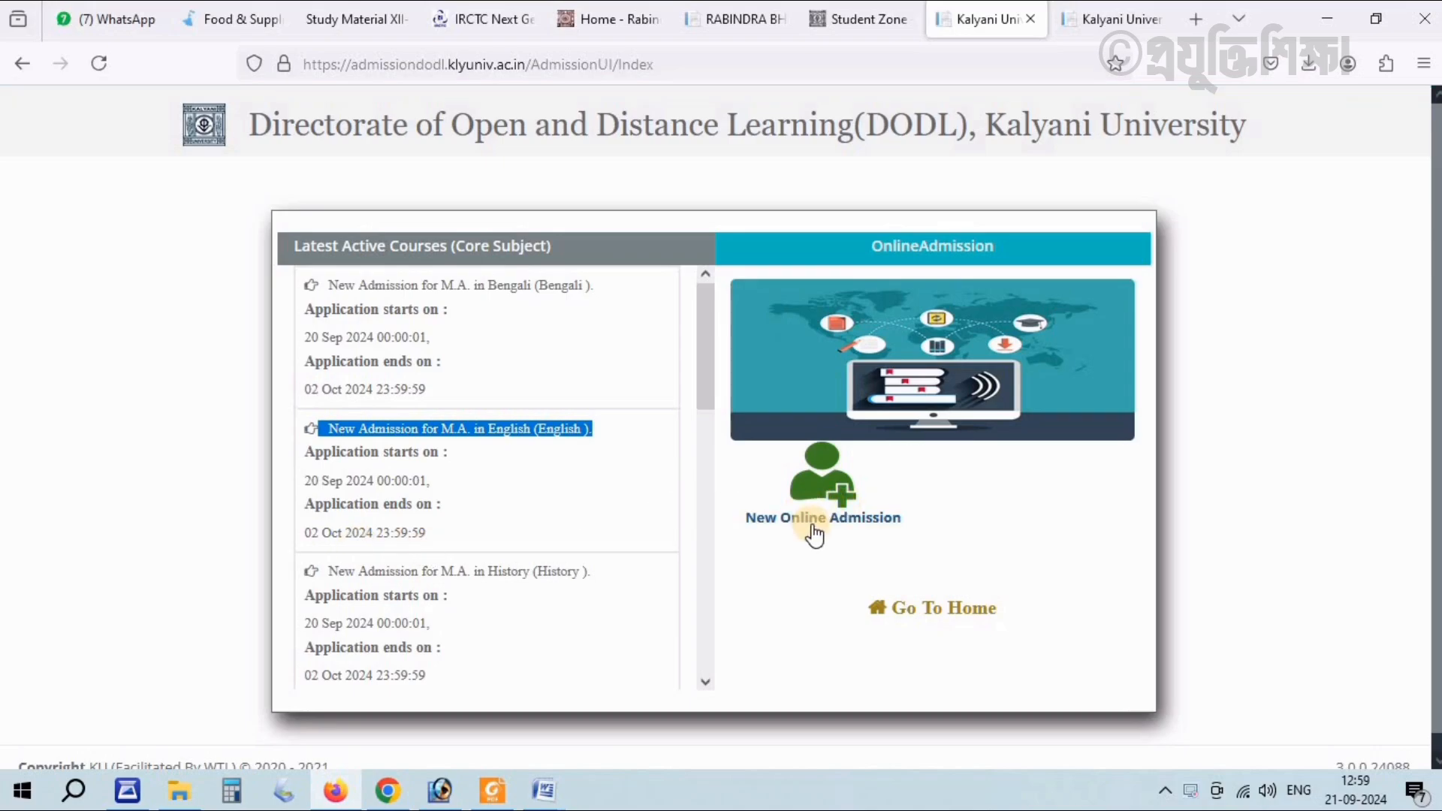
pyautogui.click(453, 287)
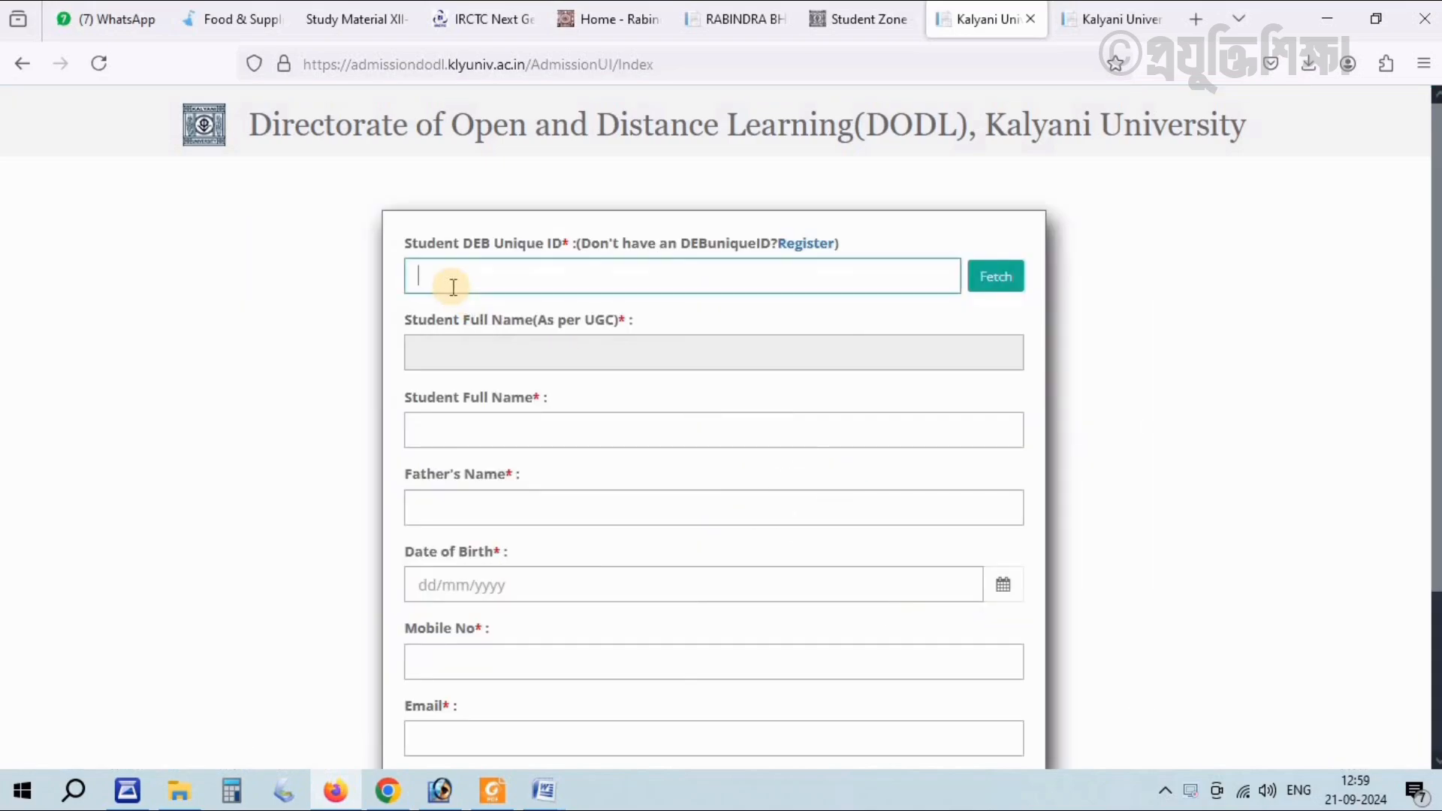
pyautogui.moveTo(399, 245); pyautogui.dragTo(745, 248)
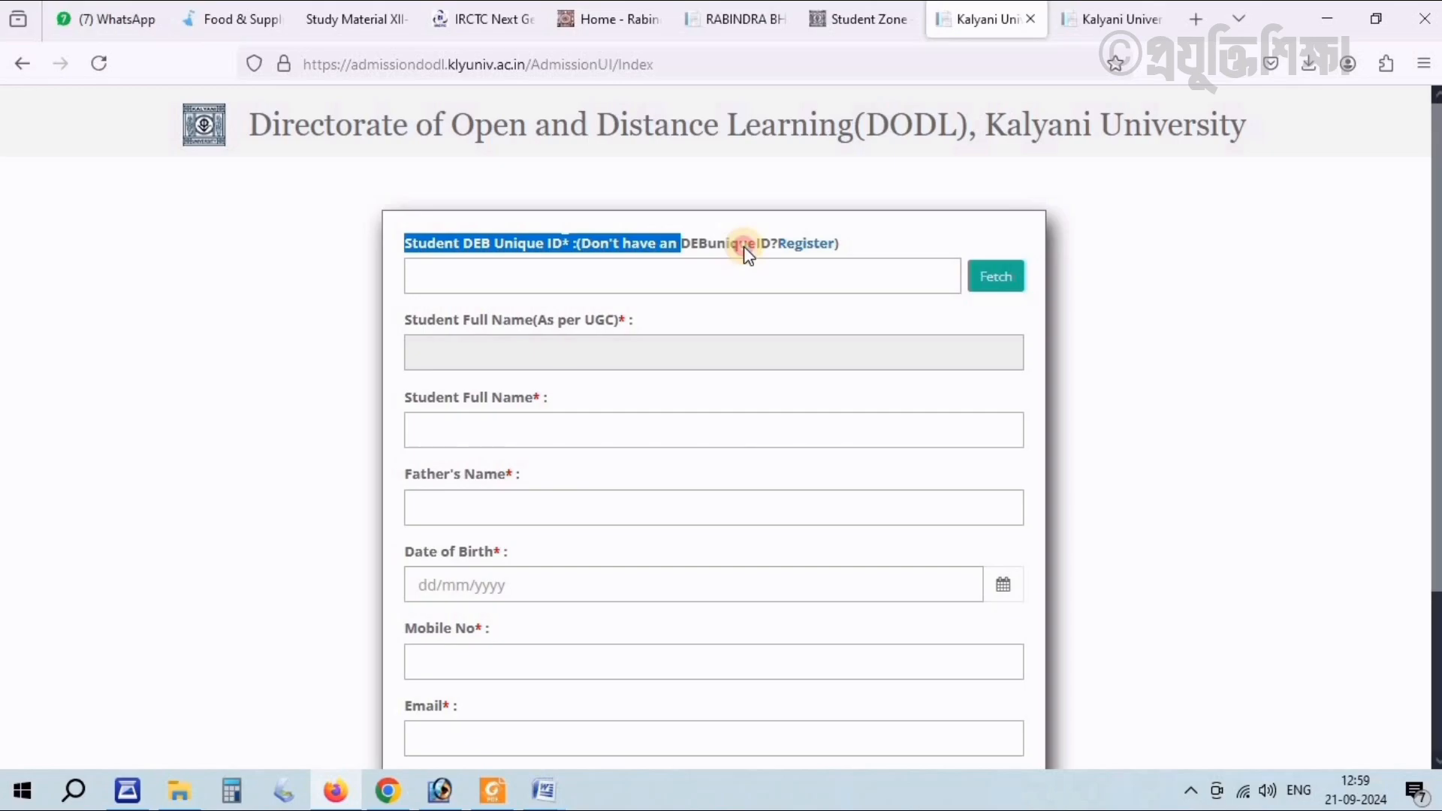
pyautogui.moveTo(746, 250); pyautogui.dragTo(876, 242)
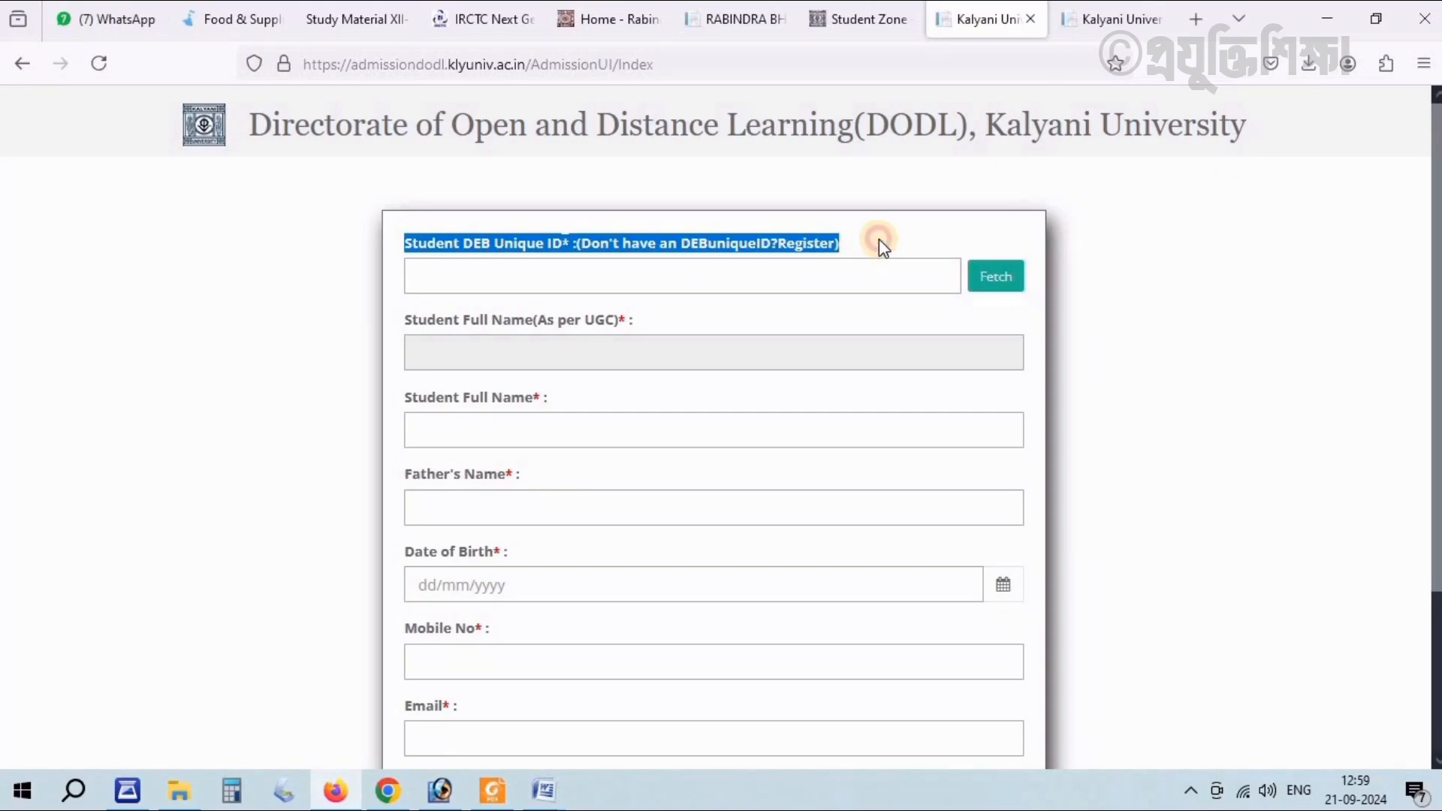
pyautogui.click(864, 246)
pyautogui.click(803, 247)
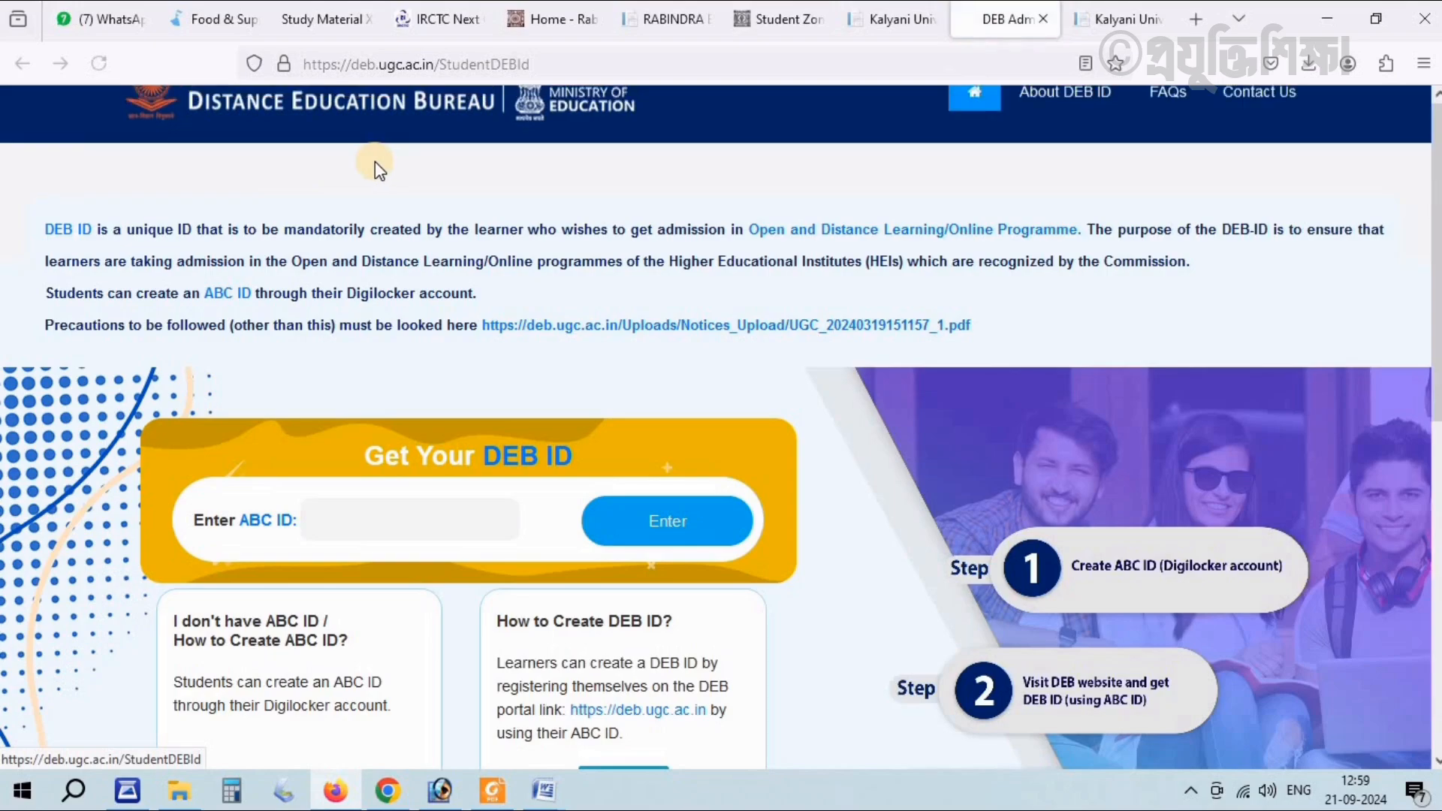
# - Review the UGC Get Your DEB ID page, then return to the Kalyani admission form
pyautogui.scroll(-2, 335, 402)
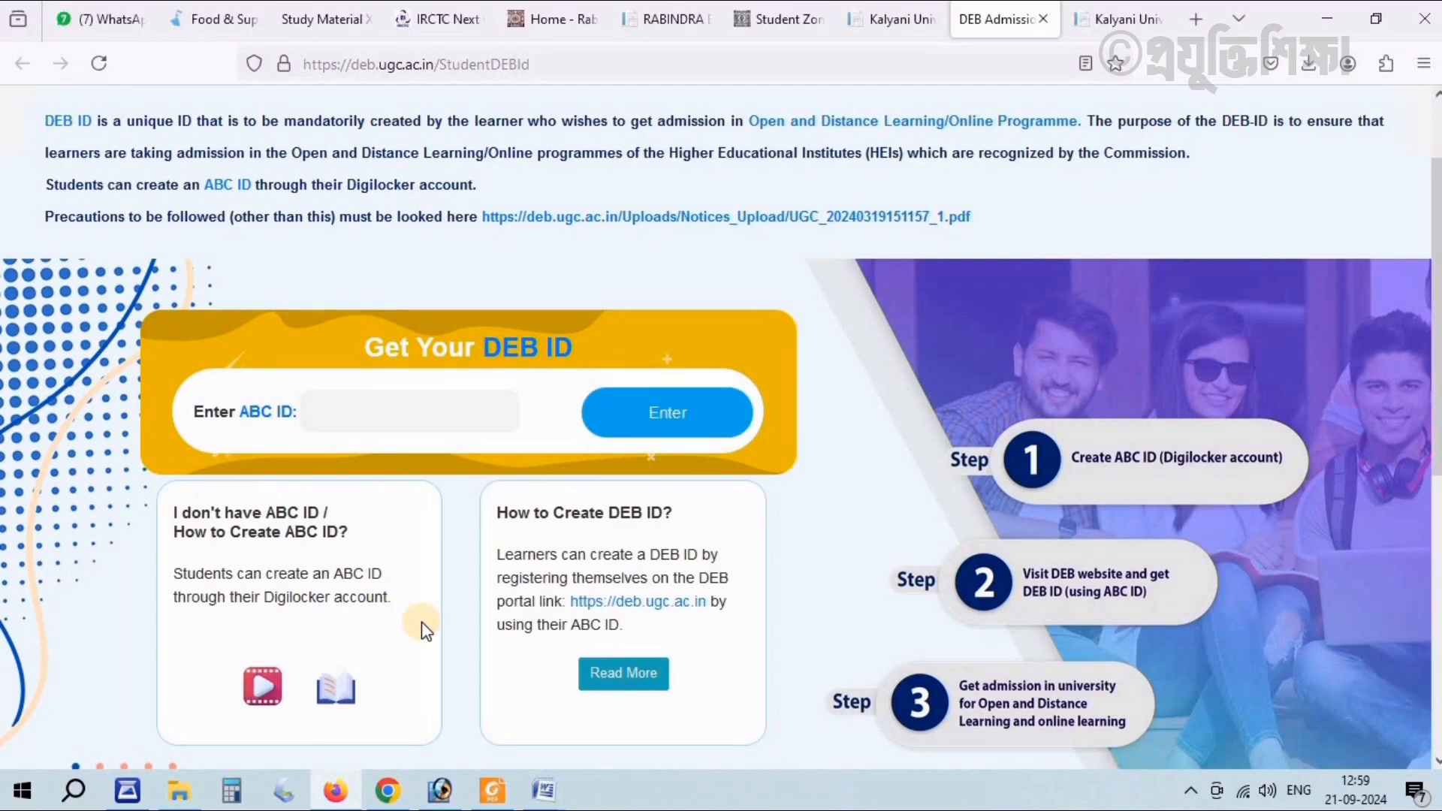
pyautogui.scroll(2, 818, 412)
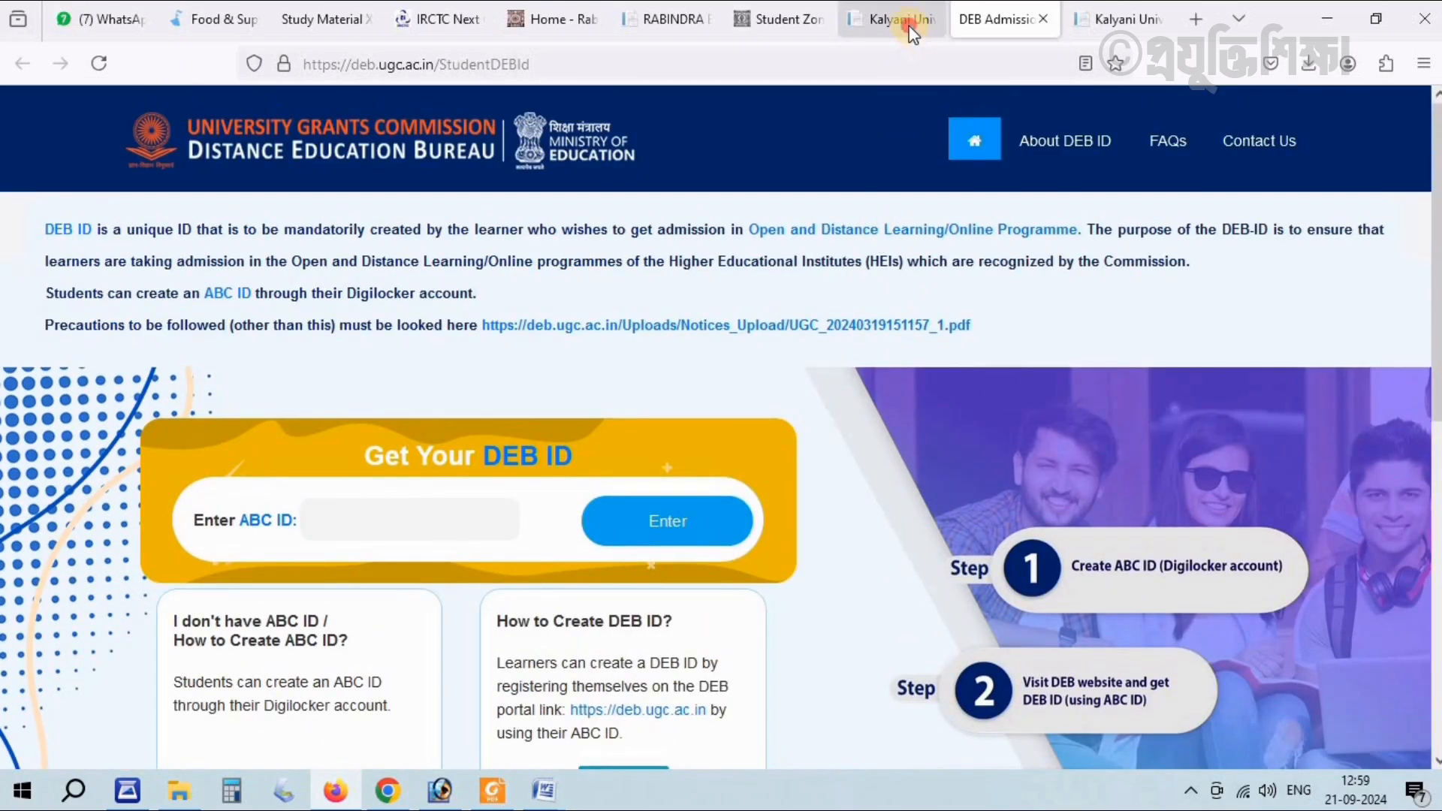
pyautogui.click(886, 19)
# - Paste the student's DEB Unique ID and fetch their details
pyautogui.click(739, 279)
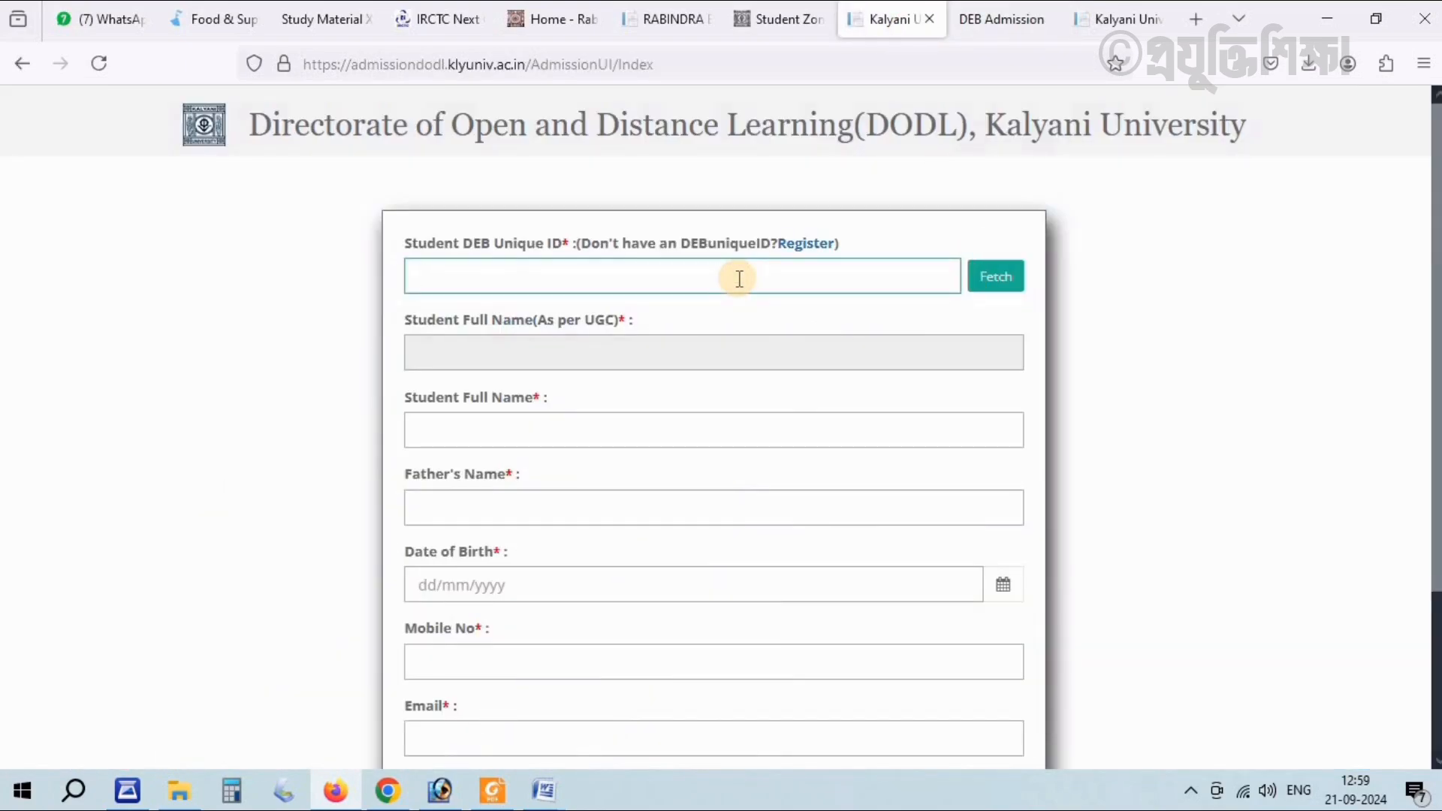
pyautogui.hotkey('ctrl', 'v')
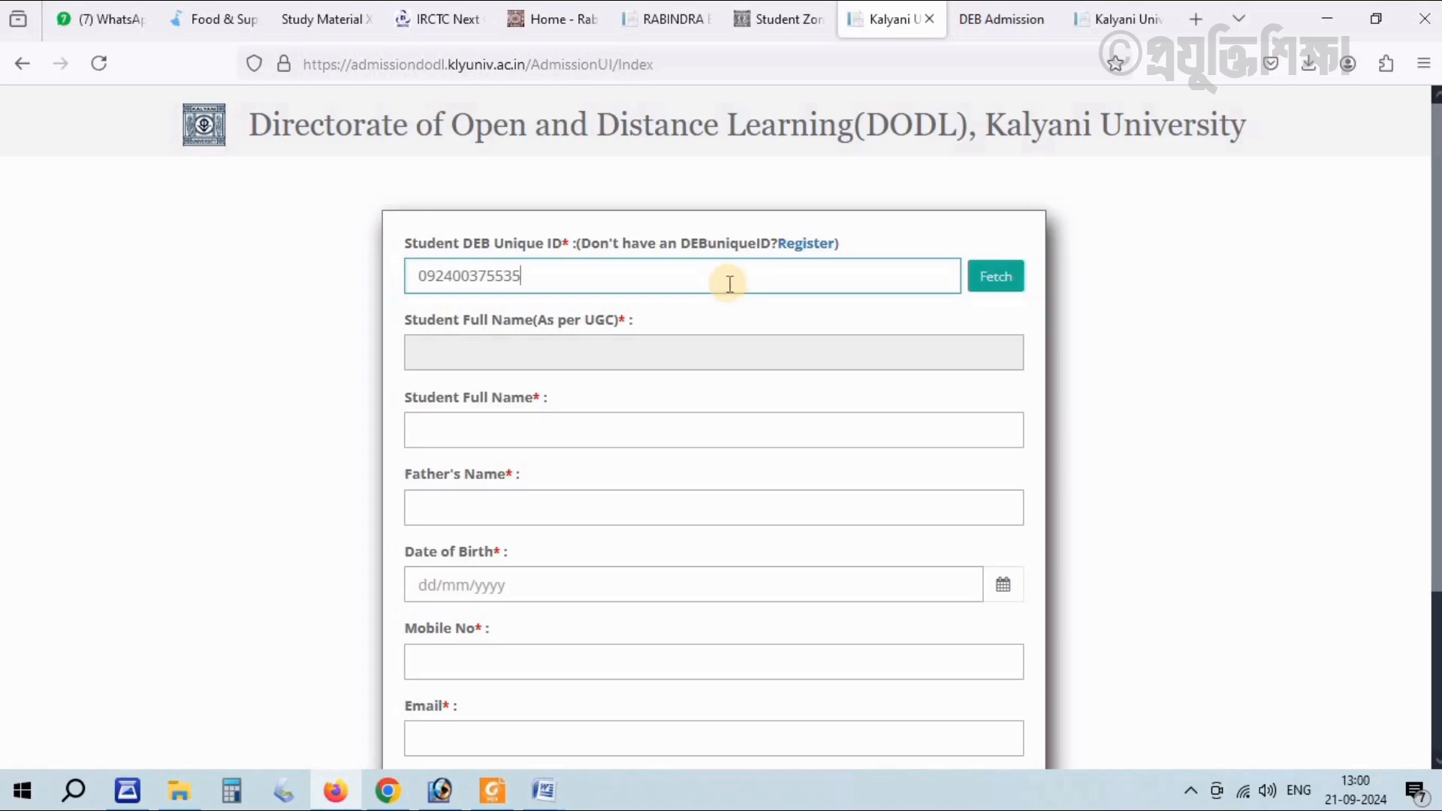
pyautogui.click(994, 279)
pyautogui.scroll(-2, 807, 292)
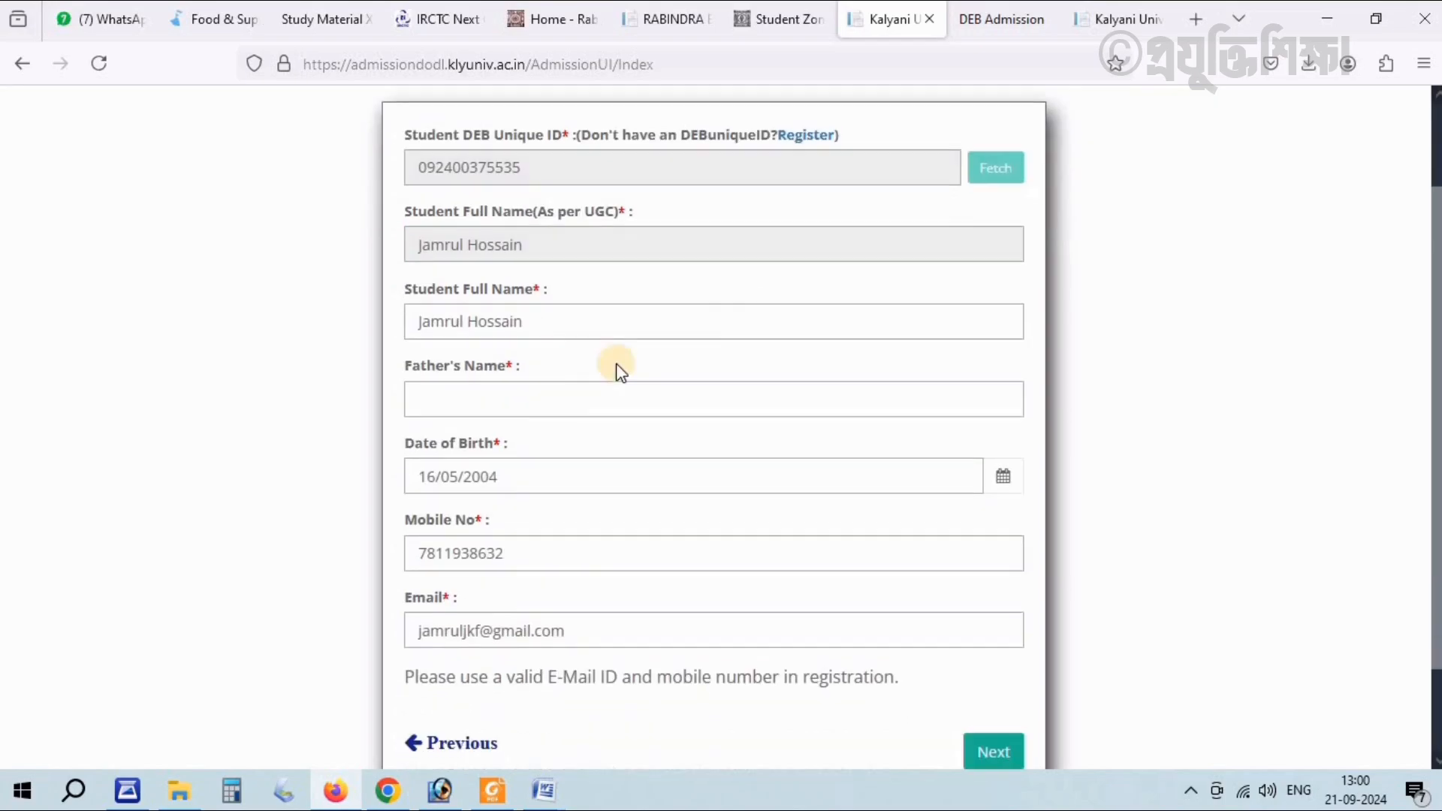
# - Enter the father's name in the admission form
pyautogui.click(513, 393)
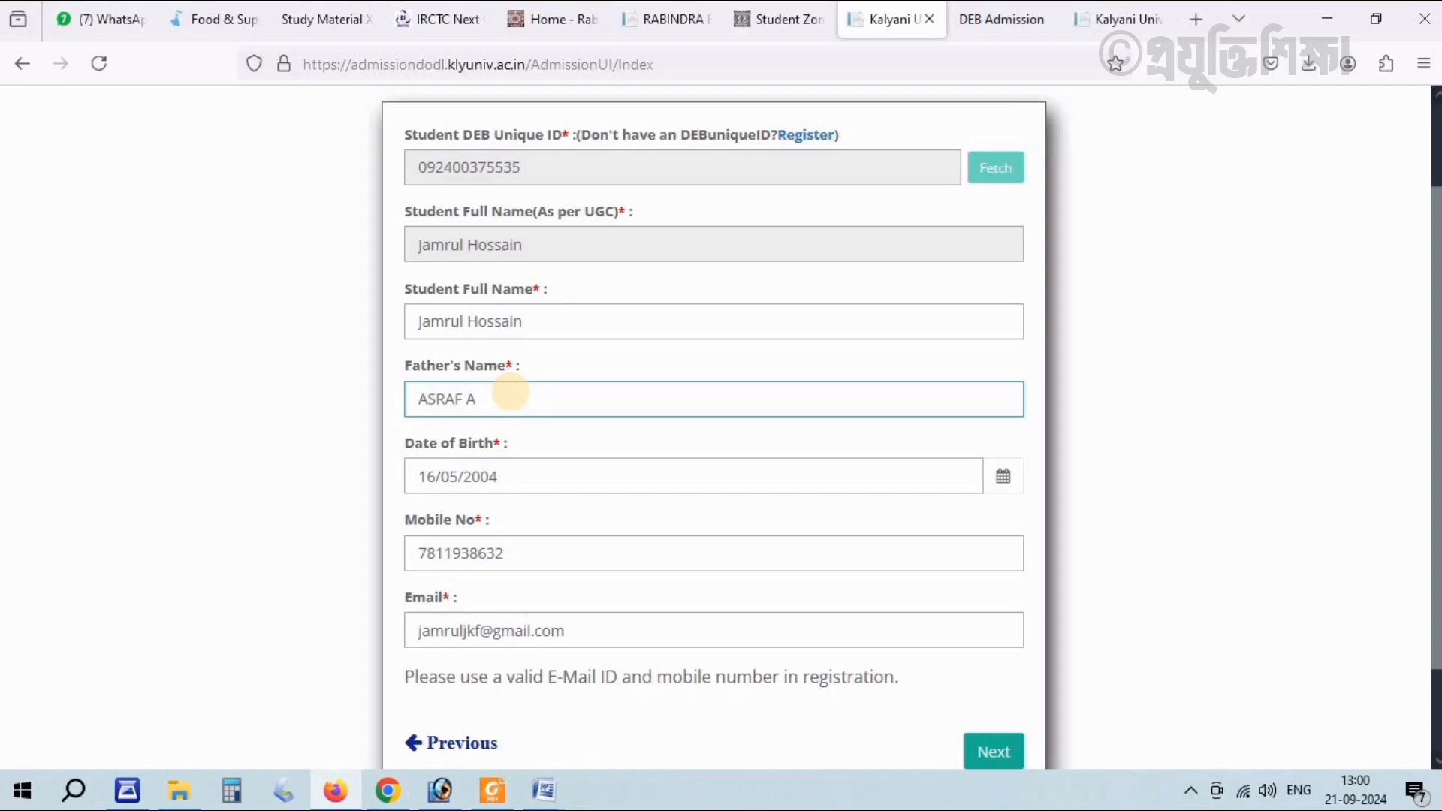
pyautogui.scroll(-2, 538, 428)
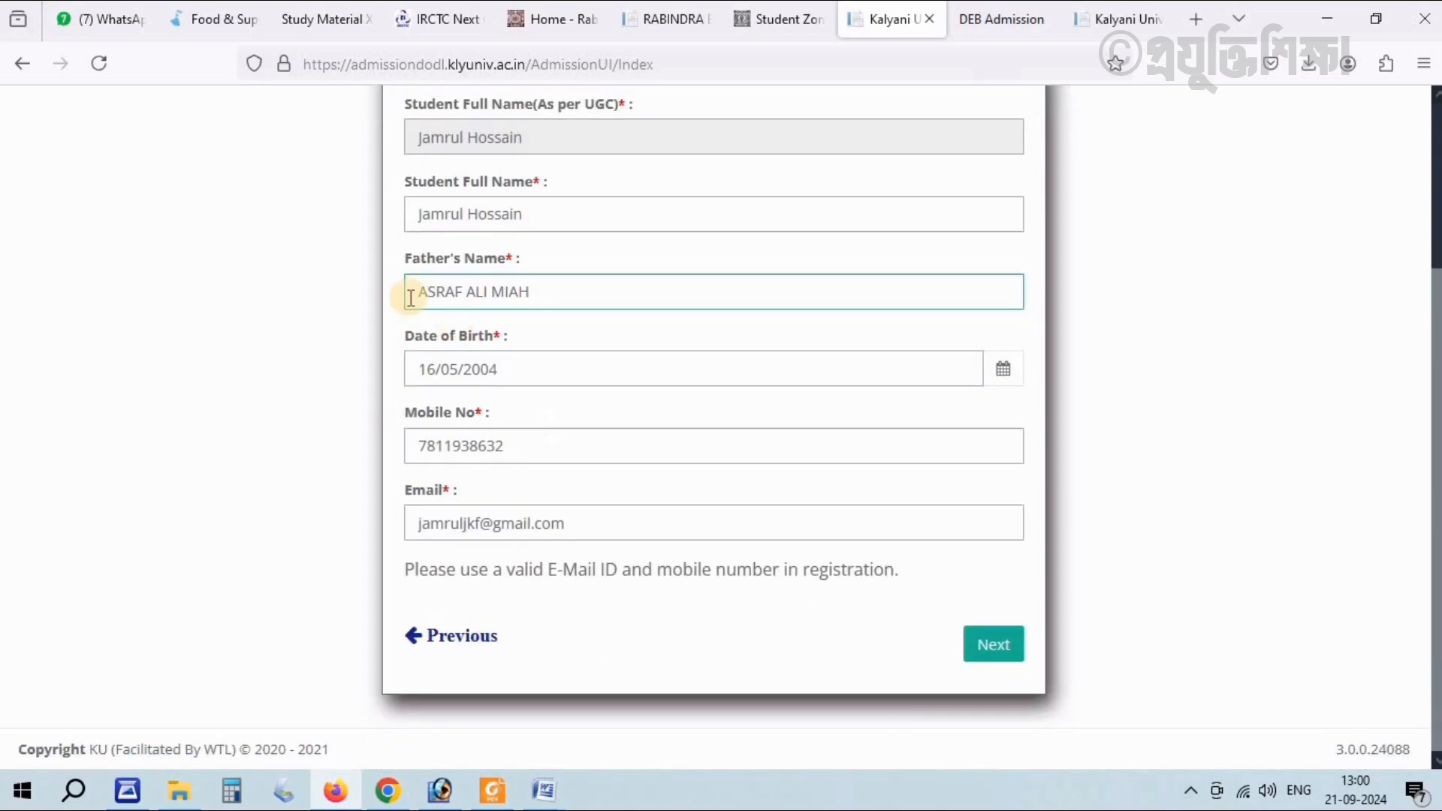
pyautogui.scroll(4, 506, 321)
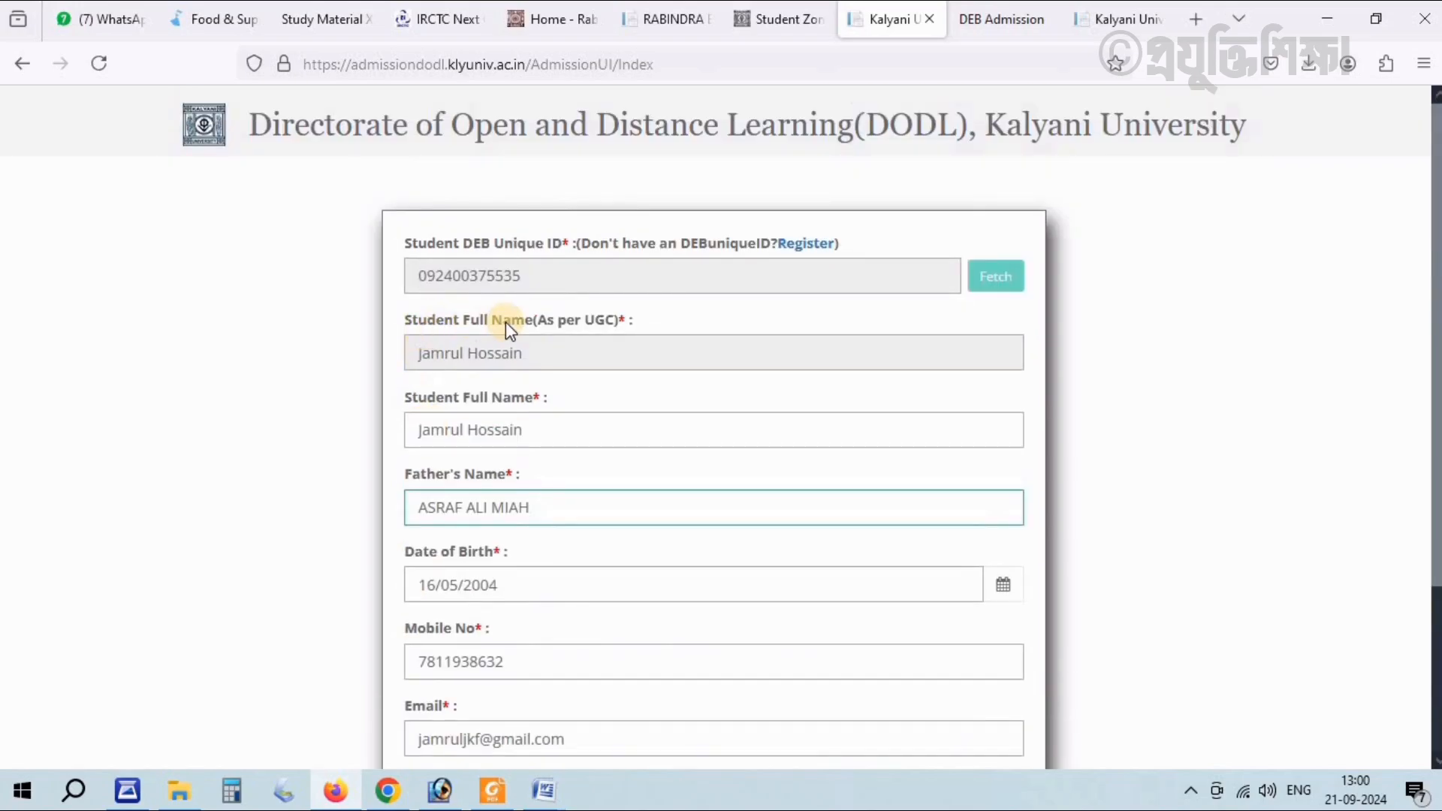
pyautogui.scroll(-4, 789, 467)
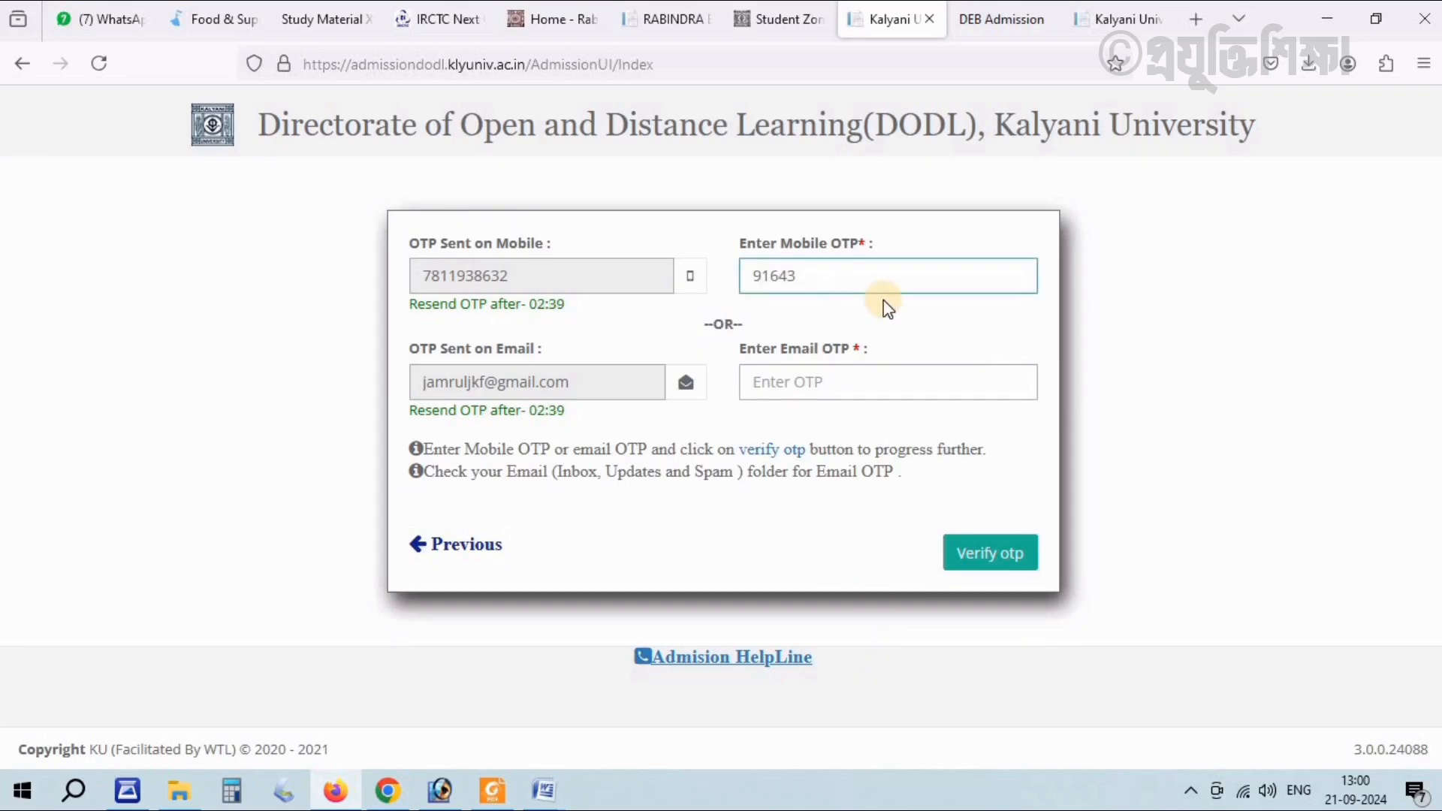
# - Verify the mobile OTP and set the account user name (mobile number) and password
pyautogui.click(1004, 552)
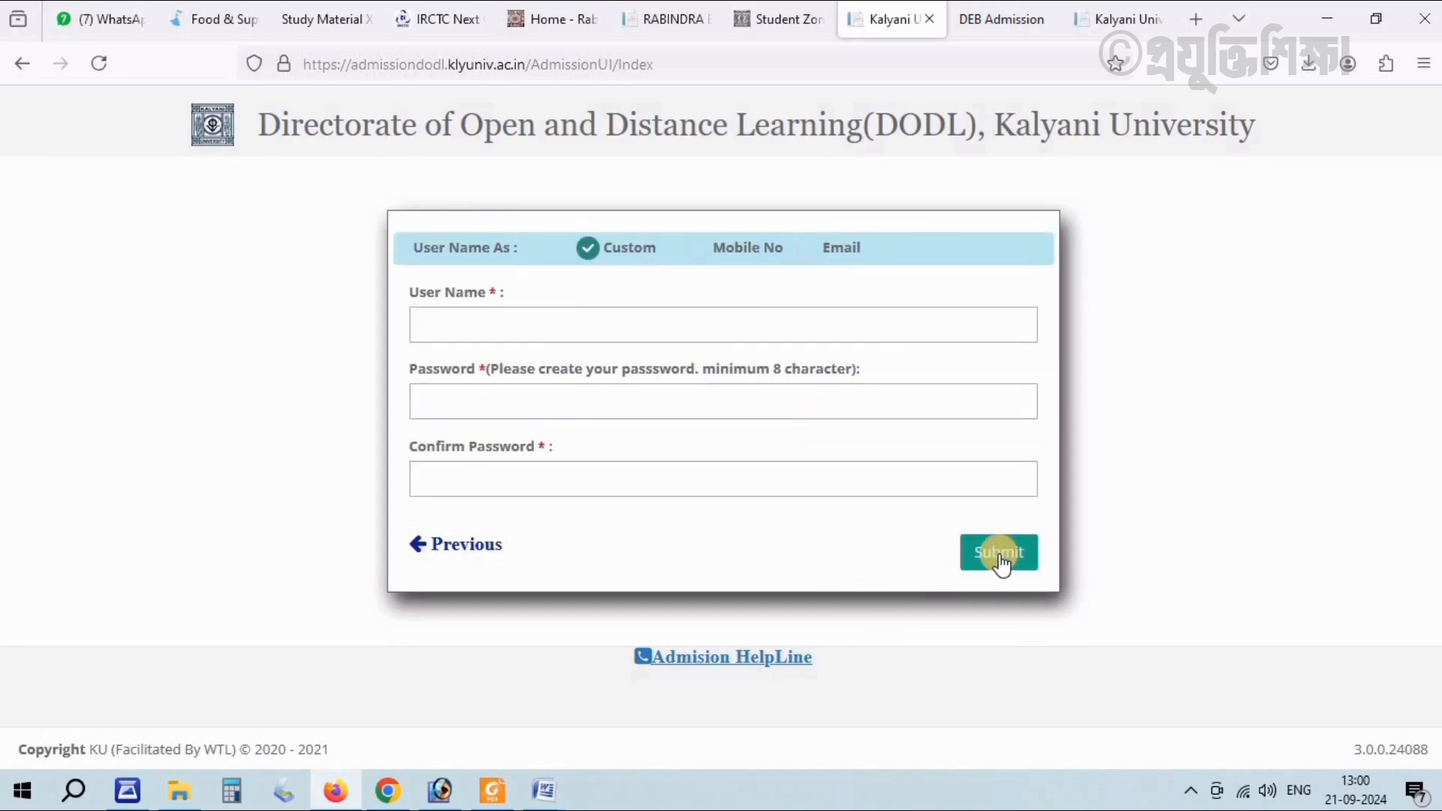
pyautogui.click(492, 332)
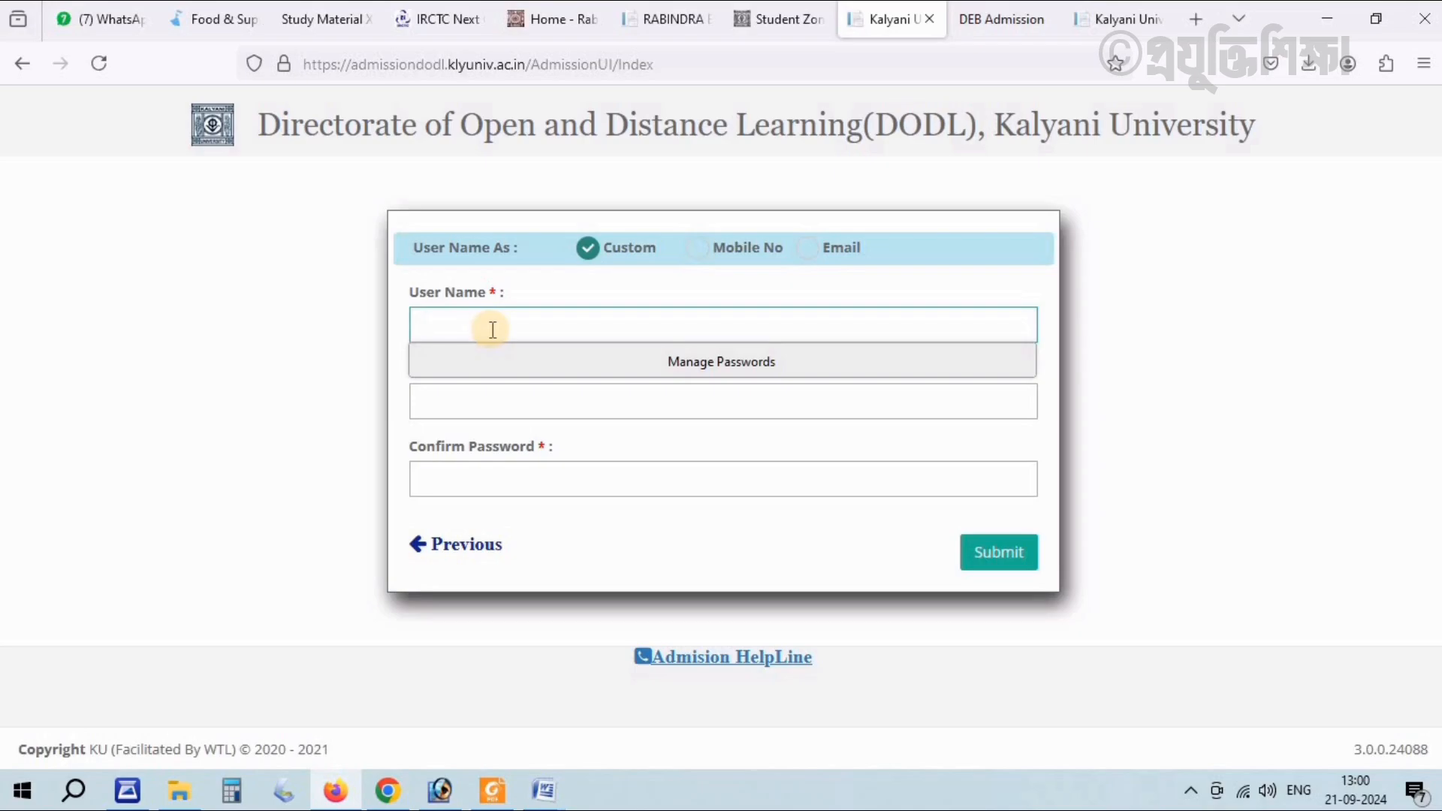
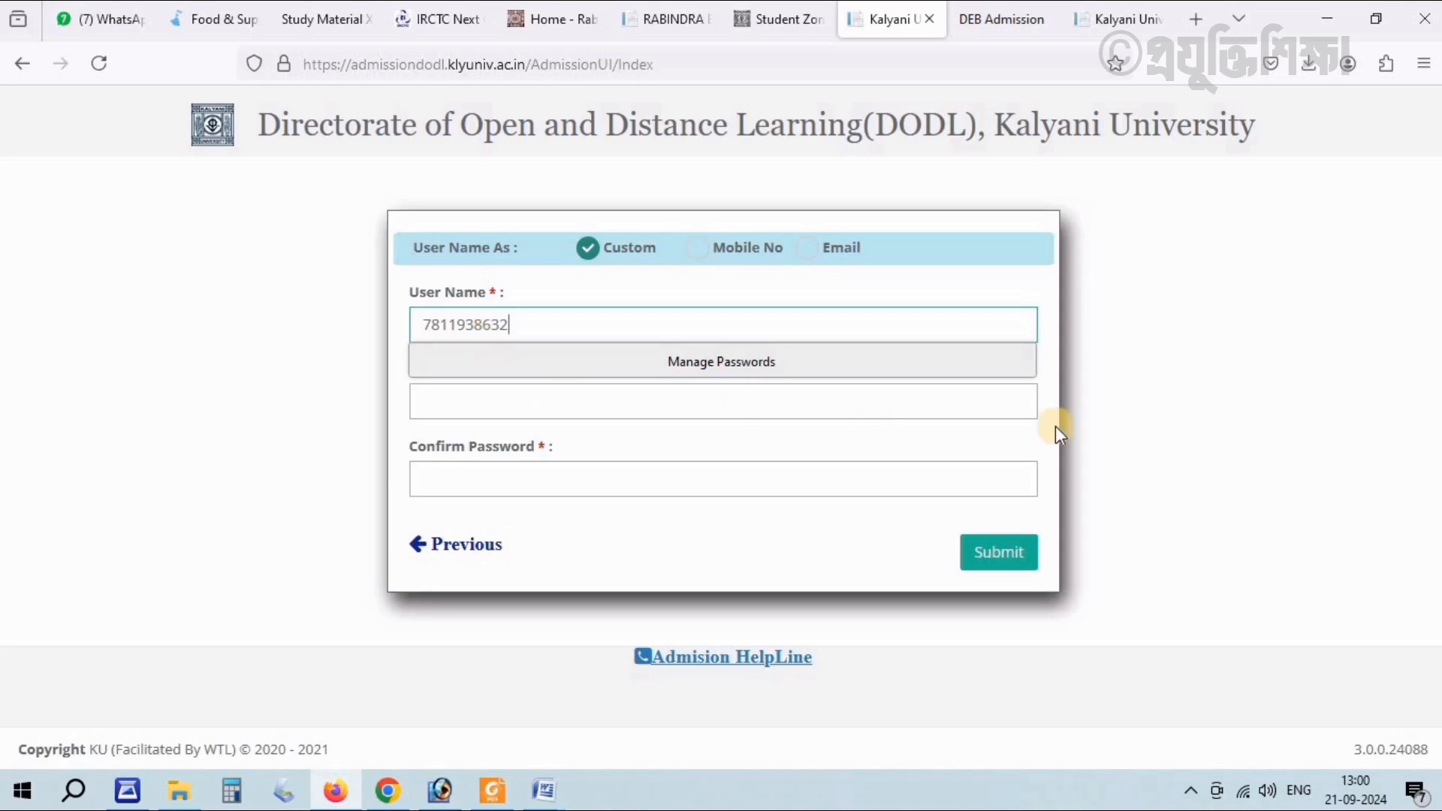
pyautogui.click(624, 393)
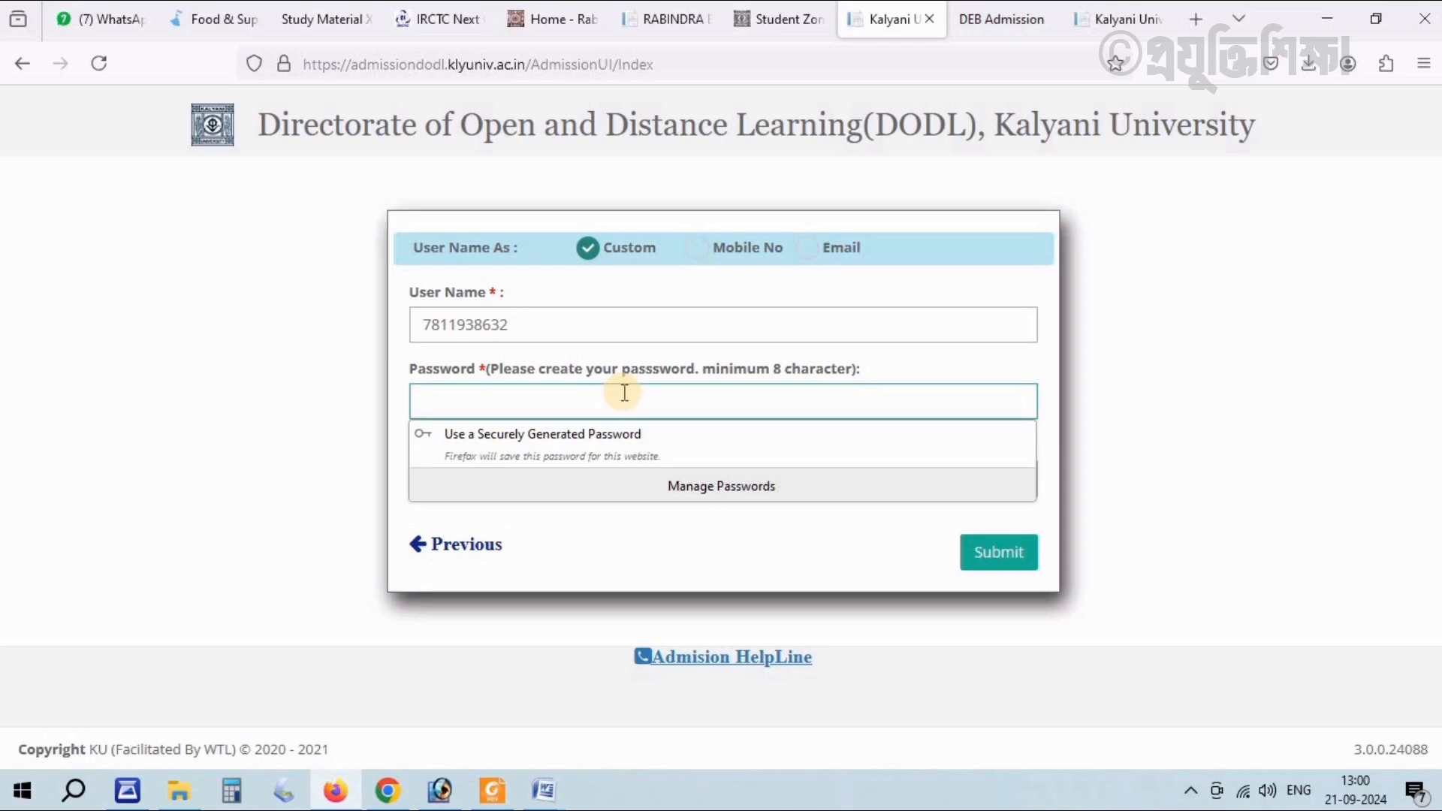
pyautogui.write('••••')
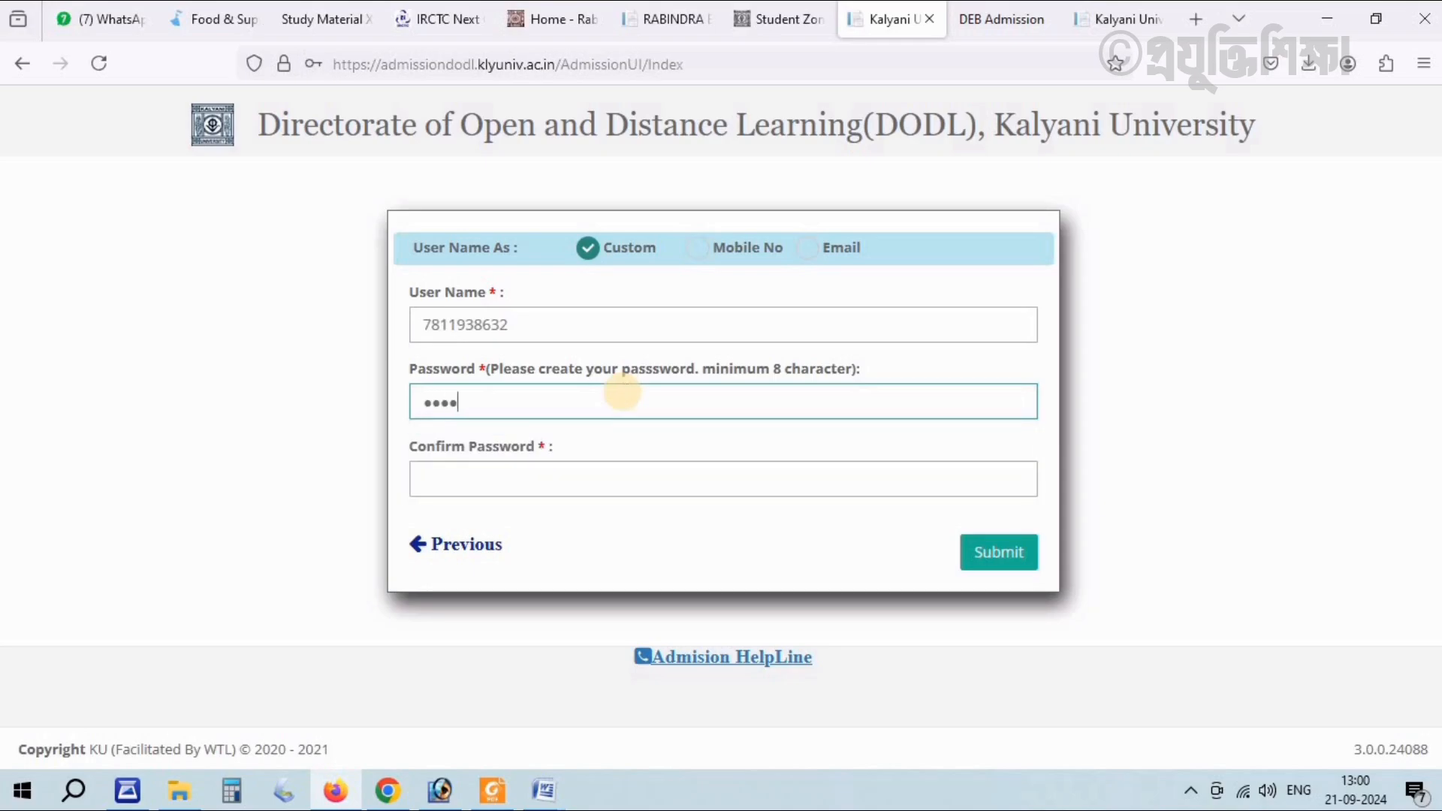
pyautogui.write('•••••••')
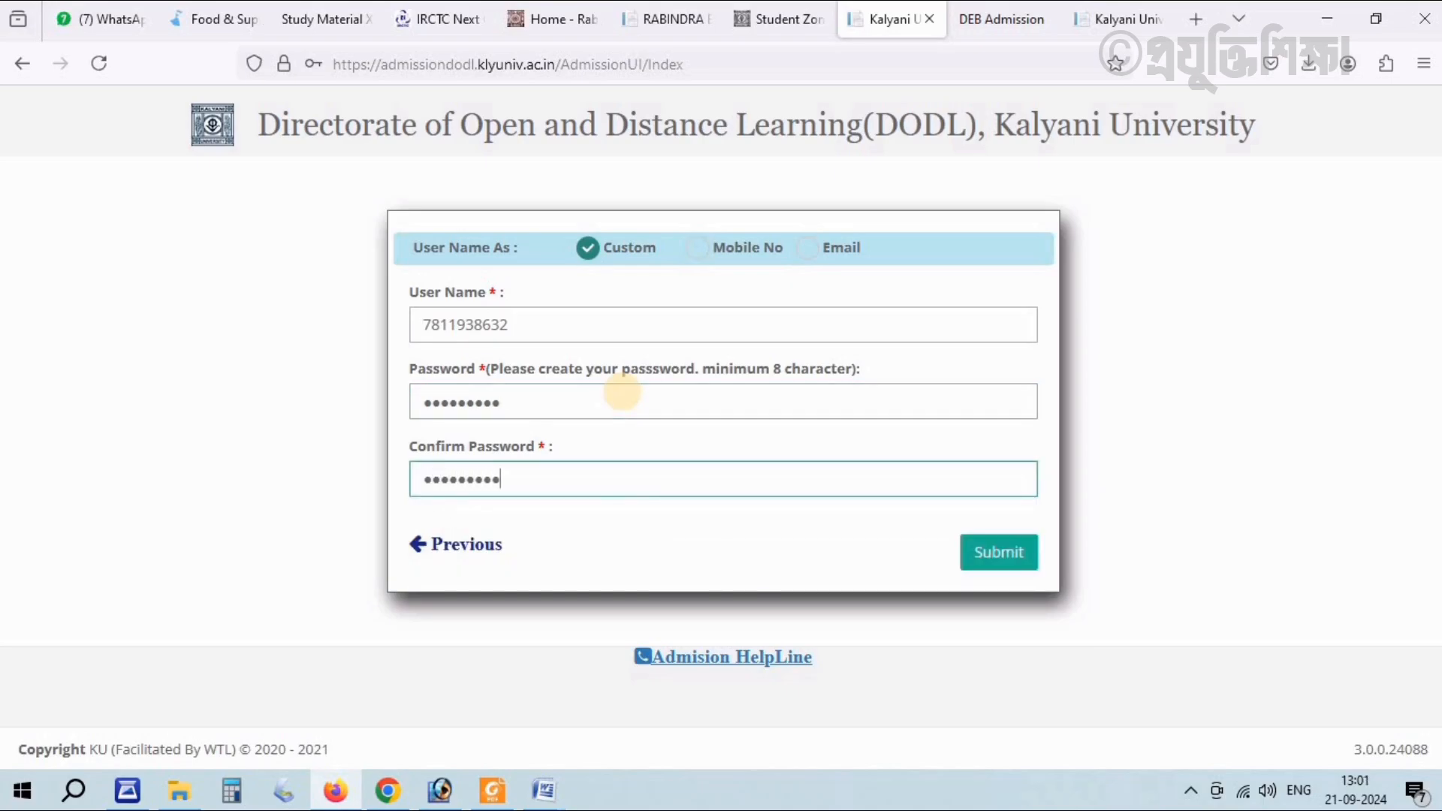
pyautogui.click(838, 511)
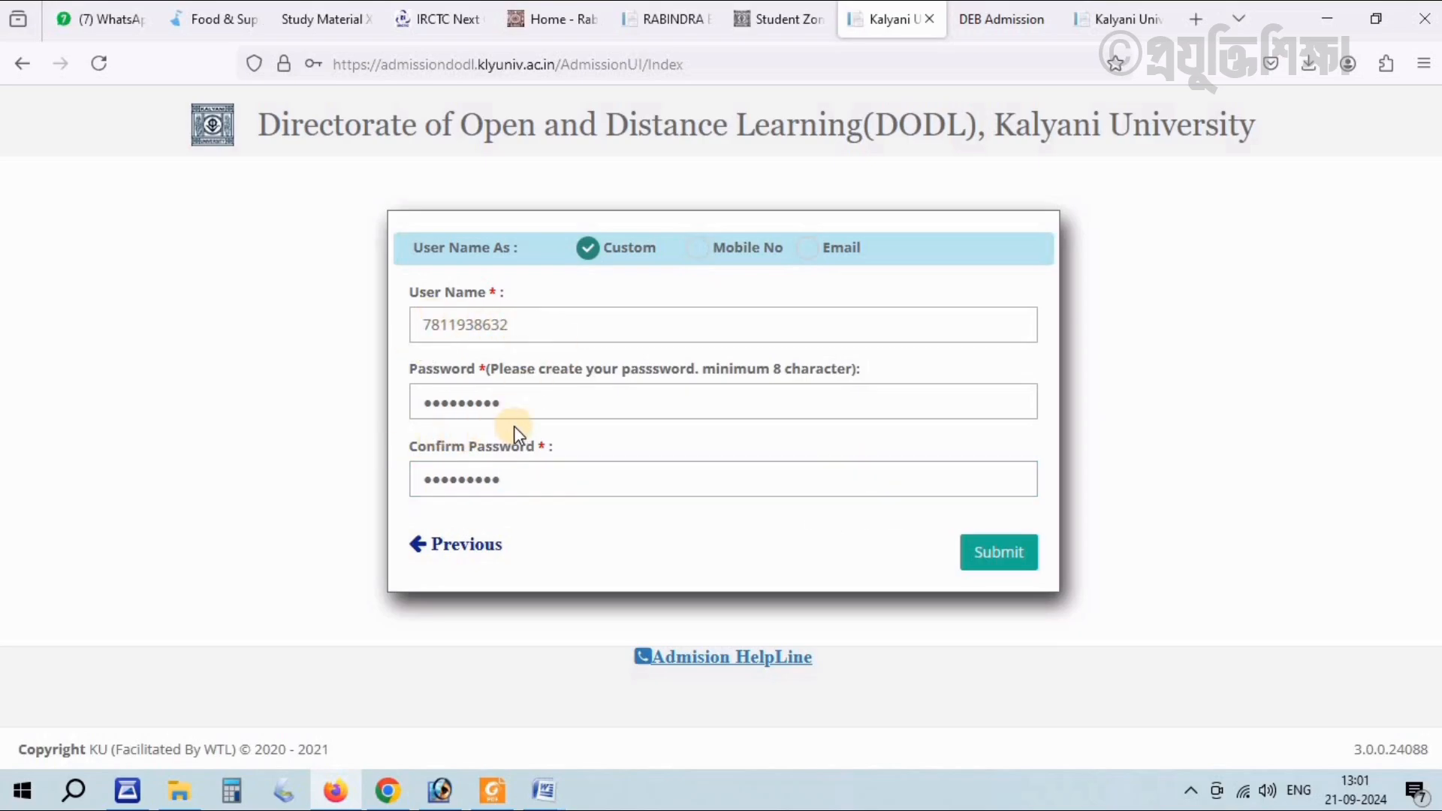
# - Submit the new account, acknowledge the credentials notice, and decline browser password saving
pyautogui.click(1014, 560)
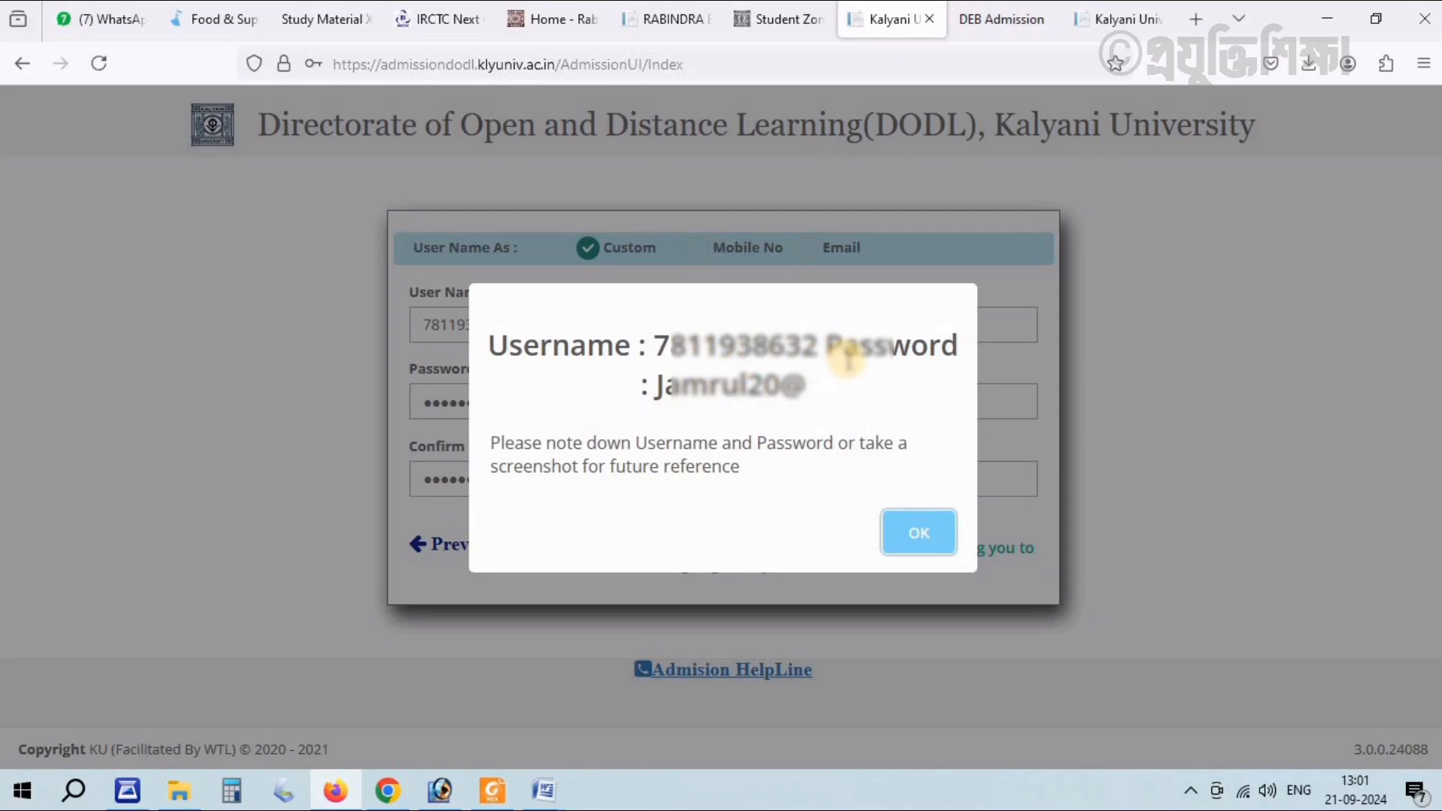
pyautogui.click(927, 549)
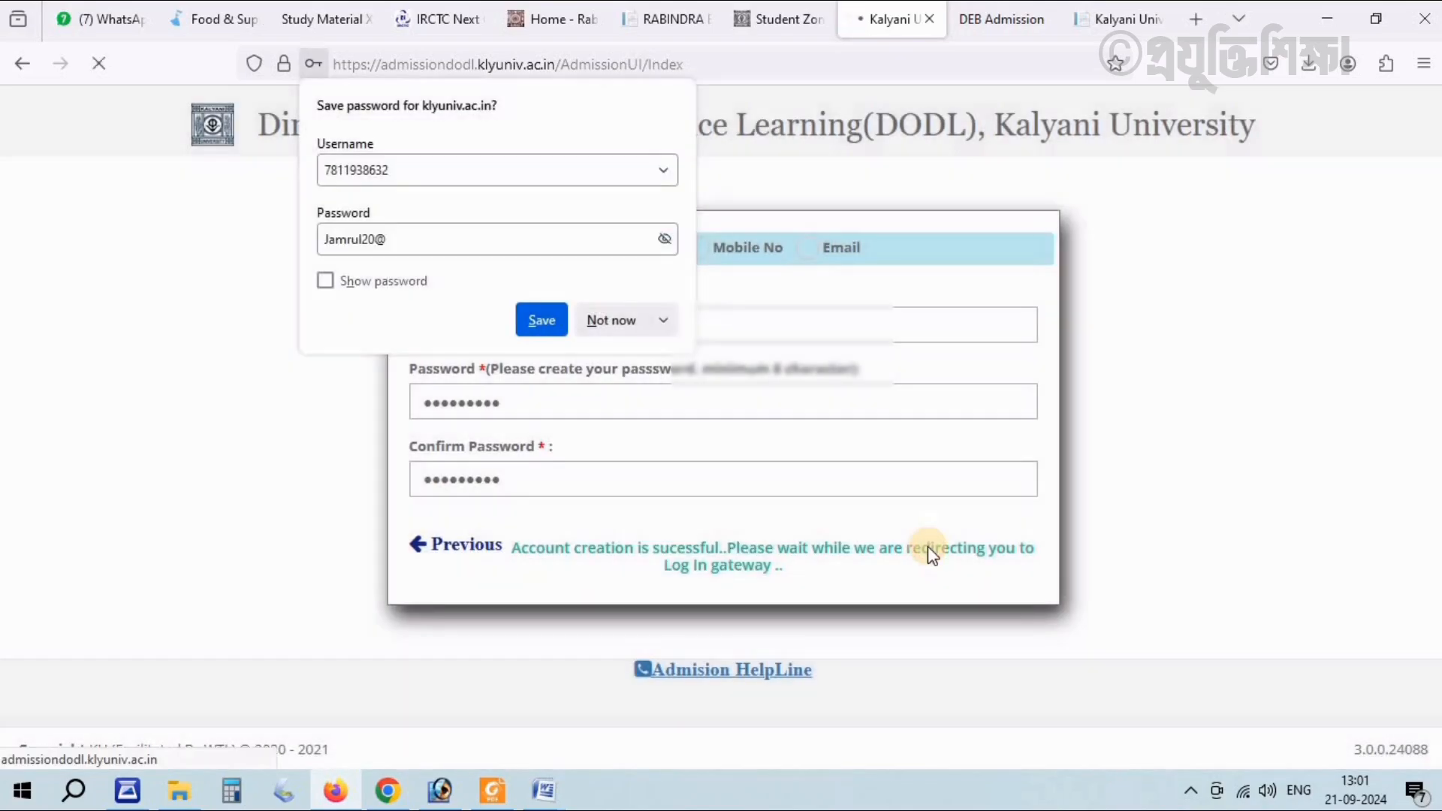
pyautogui.click(607, 331)
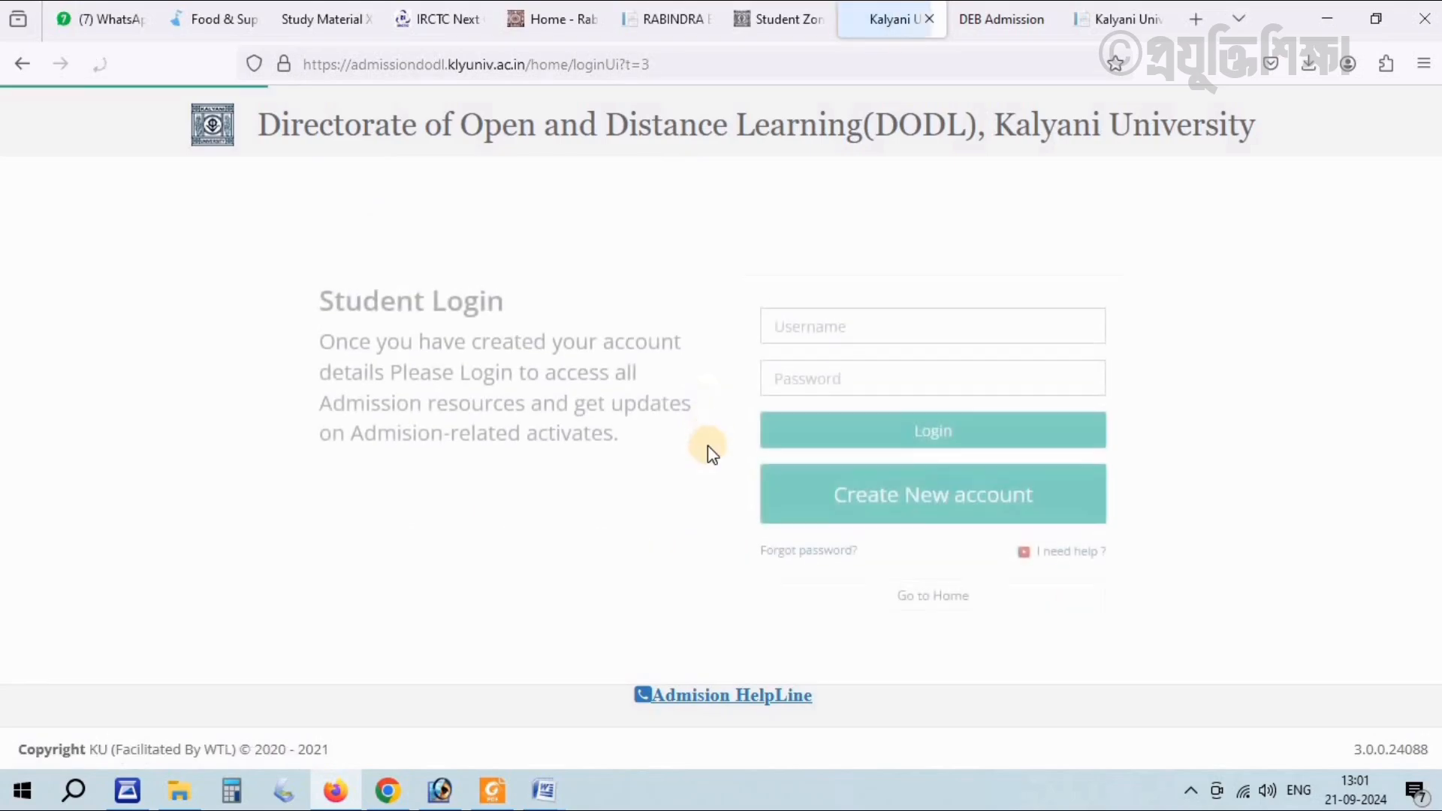
# - Log in with the new username and password, declining Firefox's password saving
pyautogui.click(810, 334)
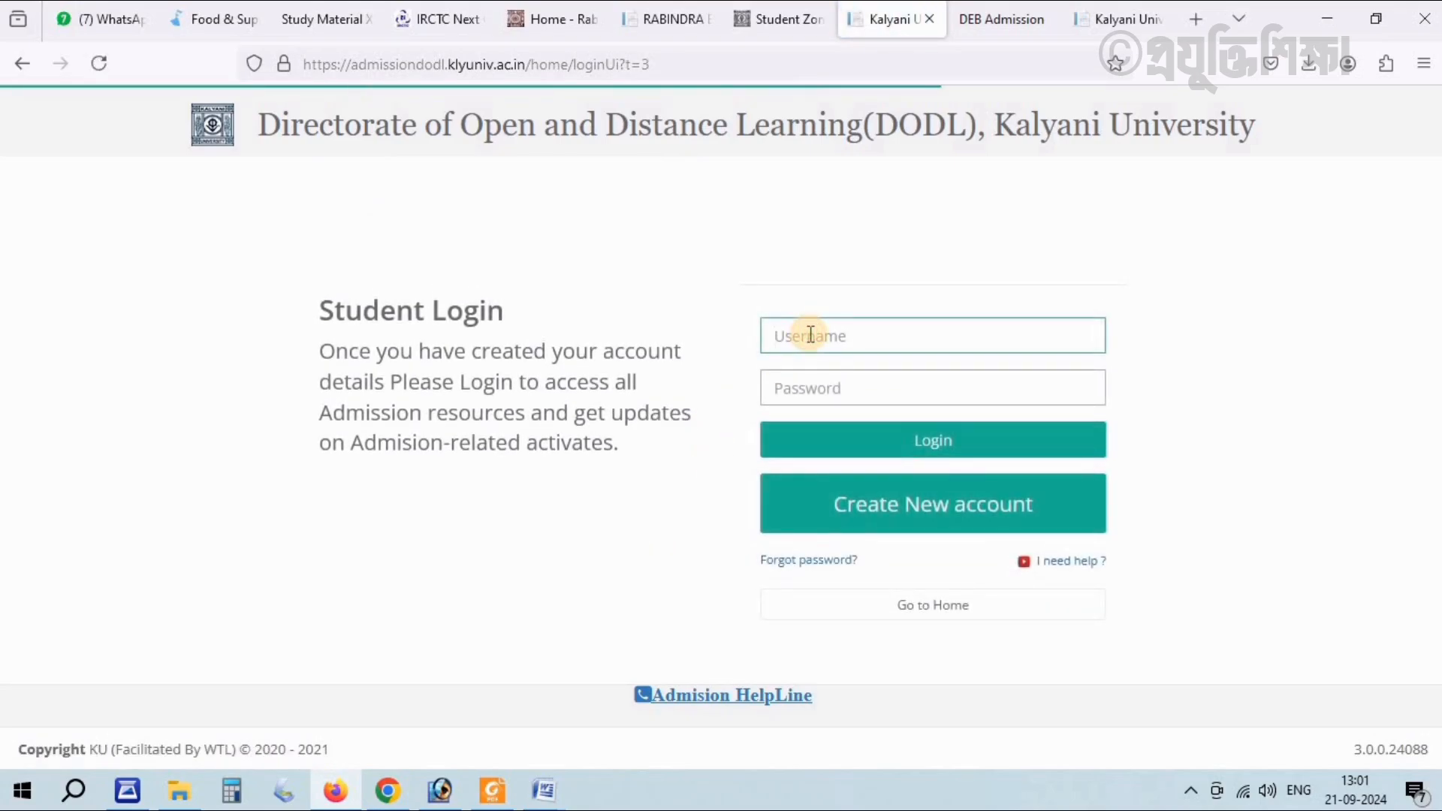
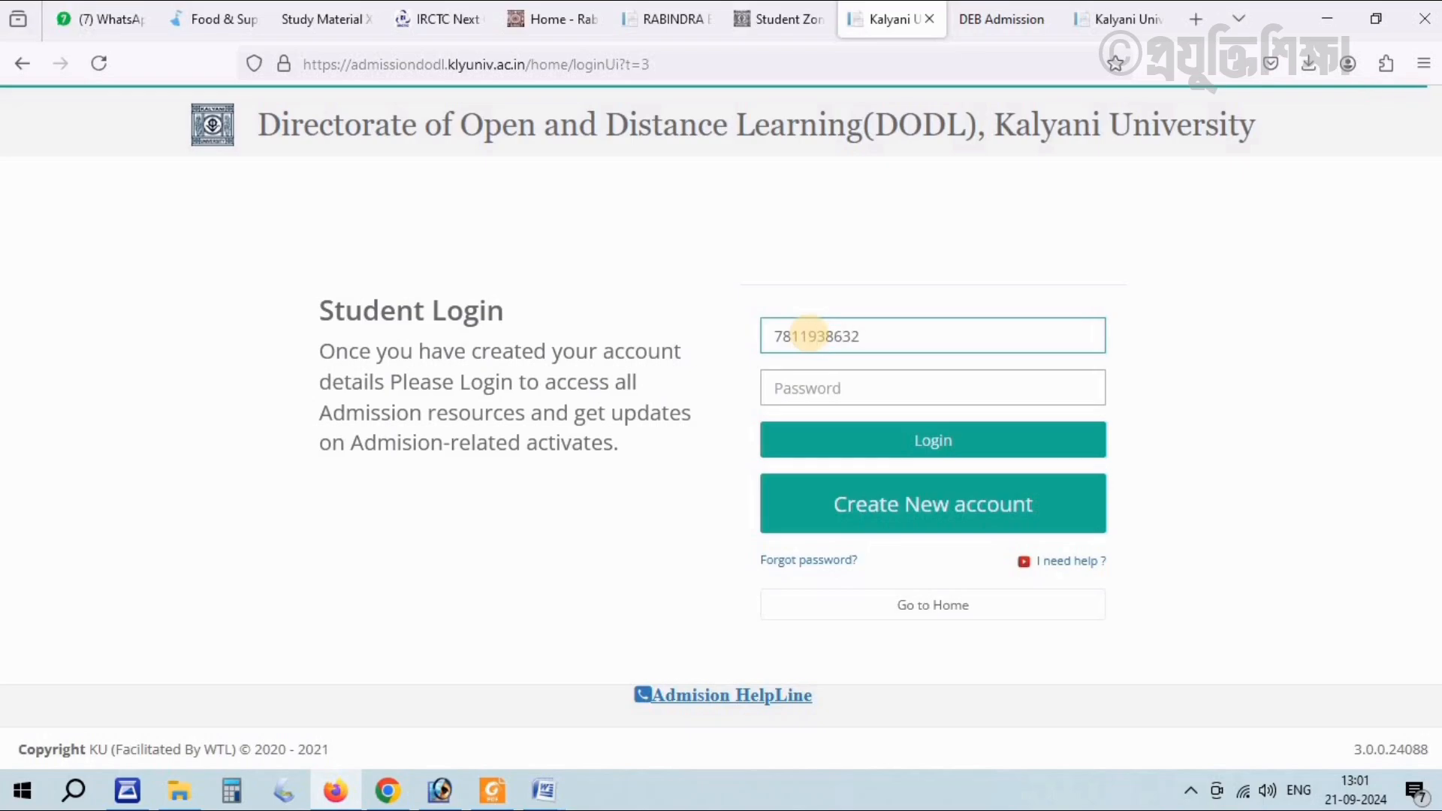
pyautogui.press('Tab')
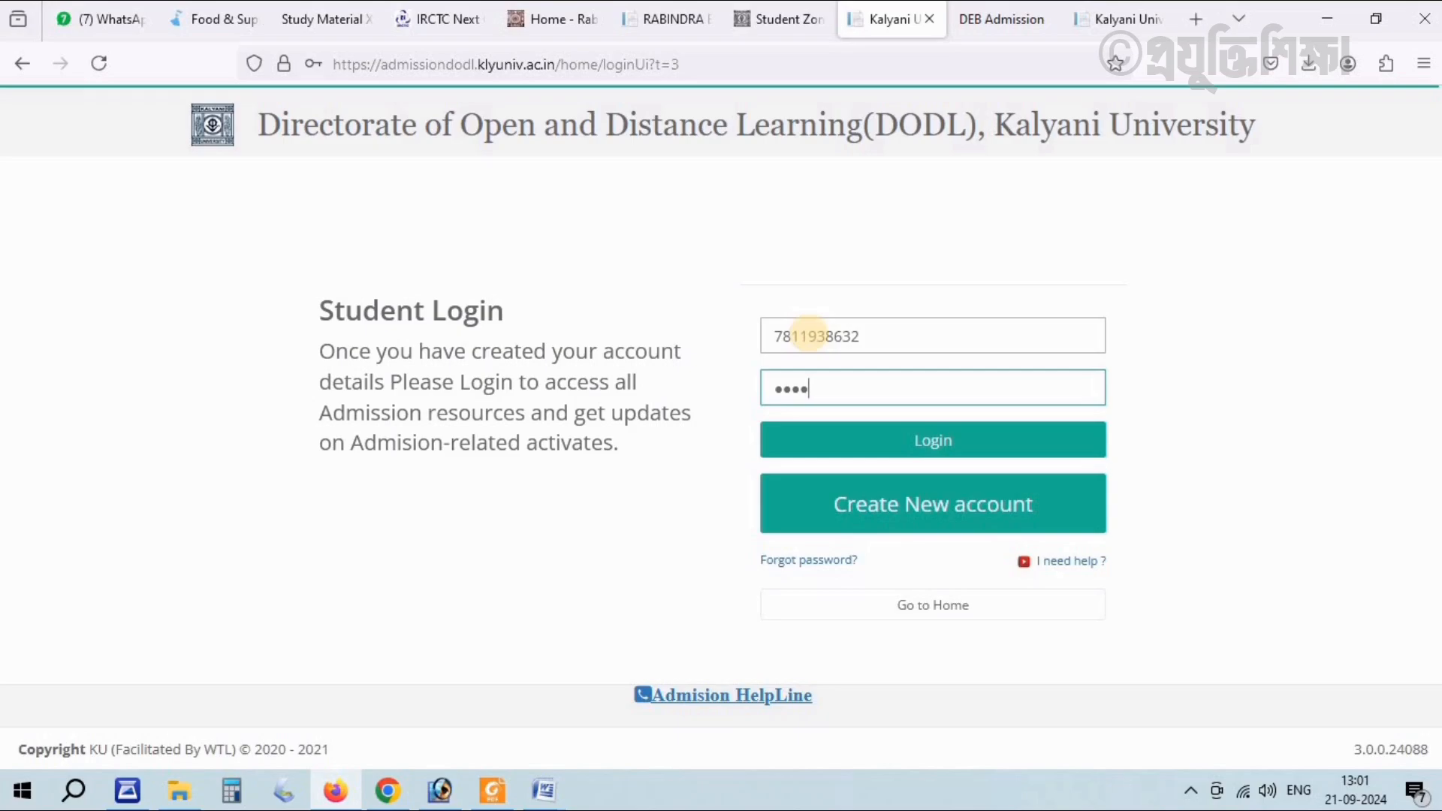
pyautogui.click(945, 442)
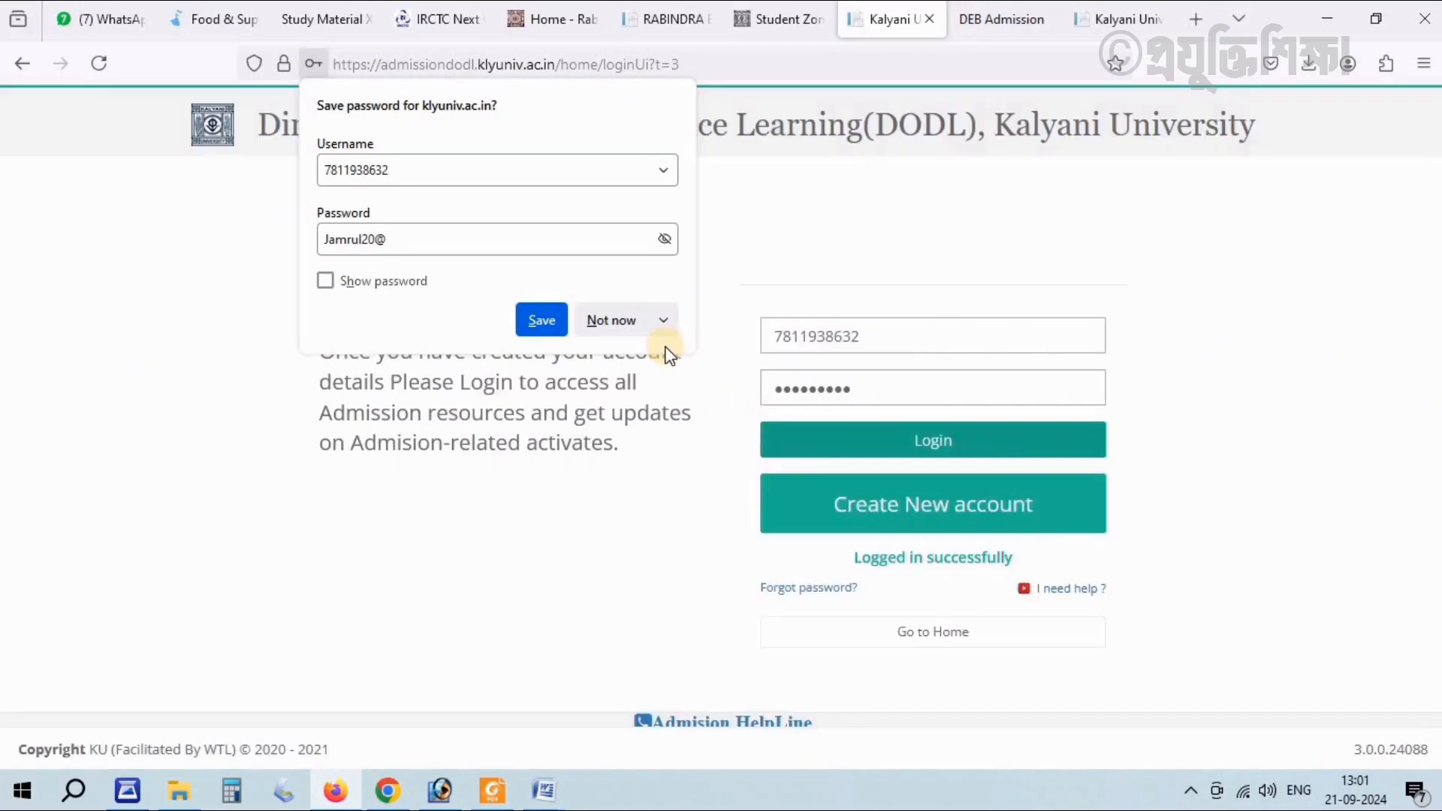
pyautogui.click(615, 323)
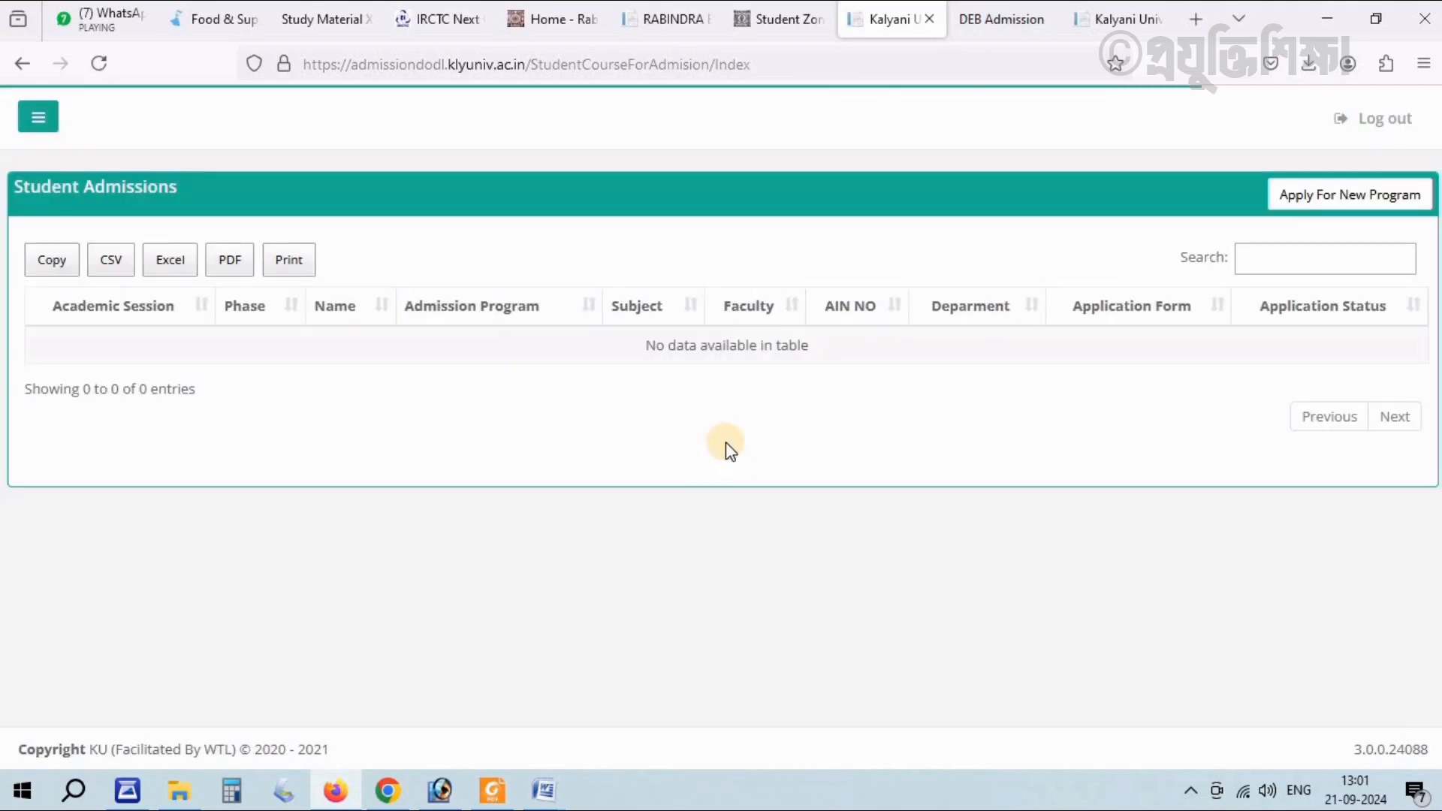
# - Apply for programme M. A., course M.A. in English, subject English, and confirm
pyautogui.click(1350, 212)
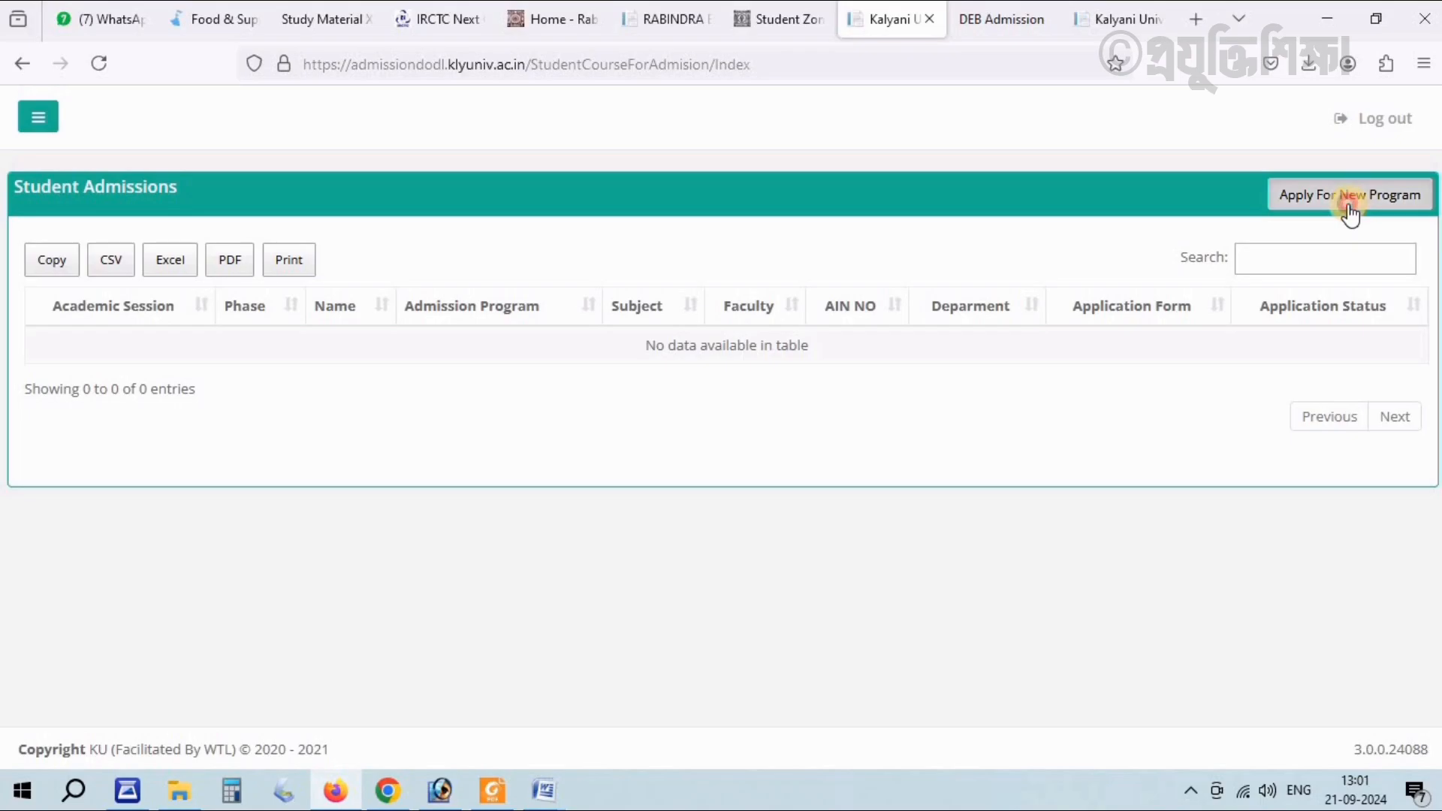
pyautogui.click(441, 296)
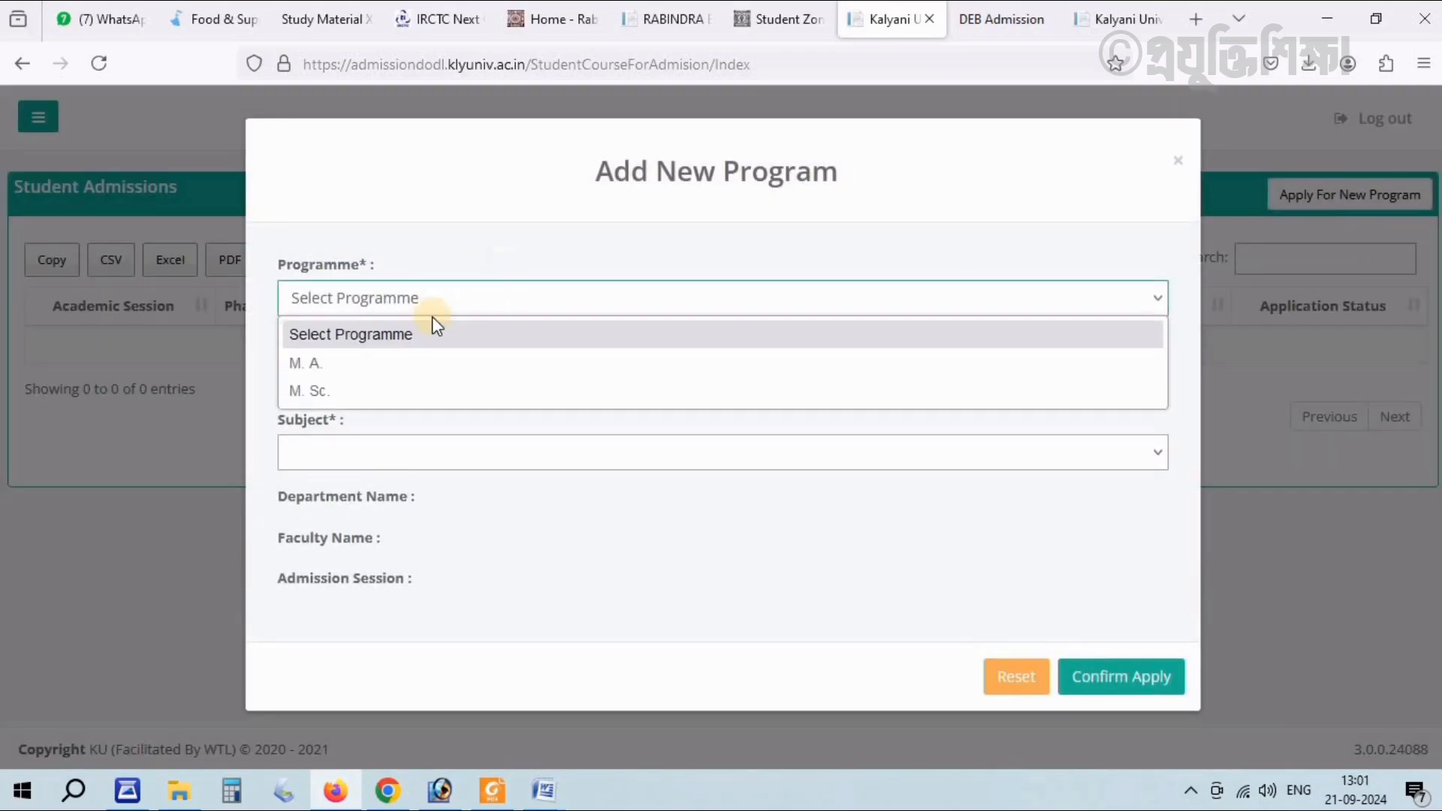
pyautogui.click(354, 361)
pyautogui.click(390, 380)
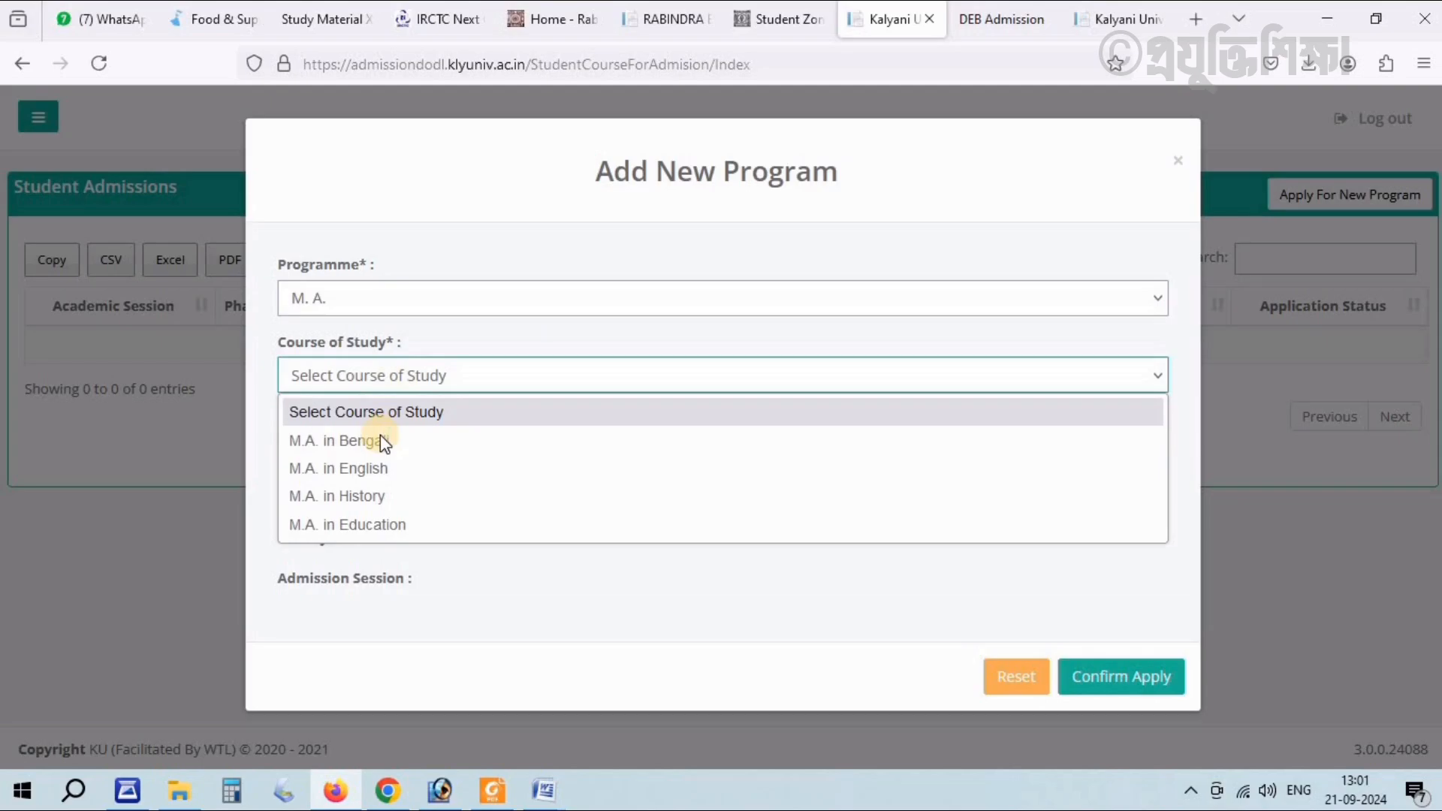
pyautogui.click(359, 472)
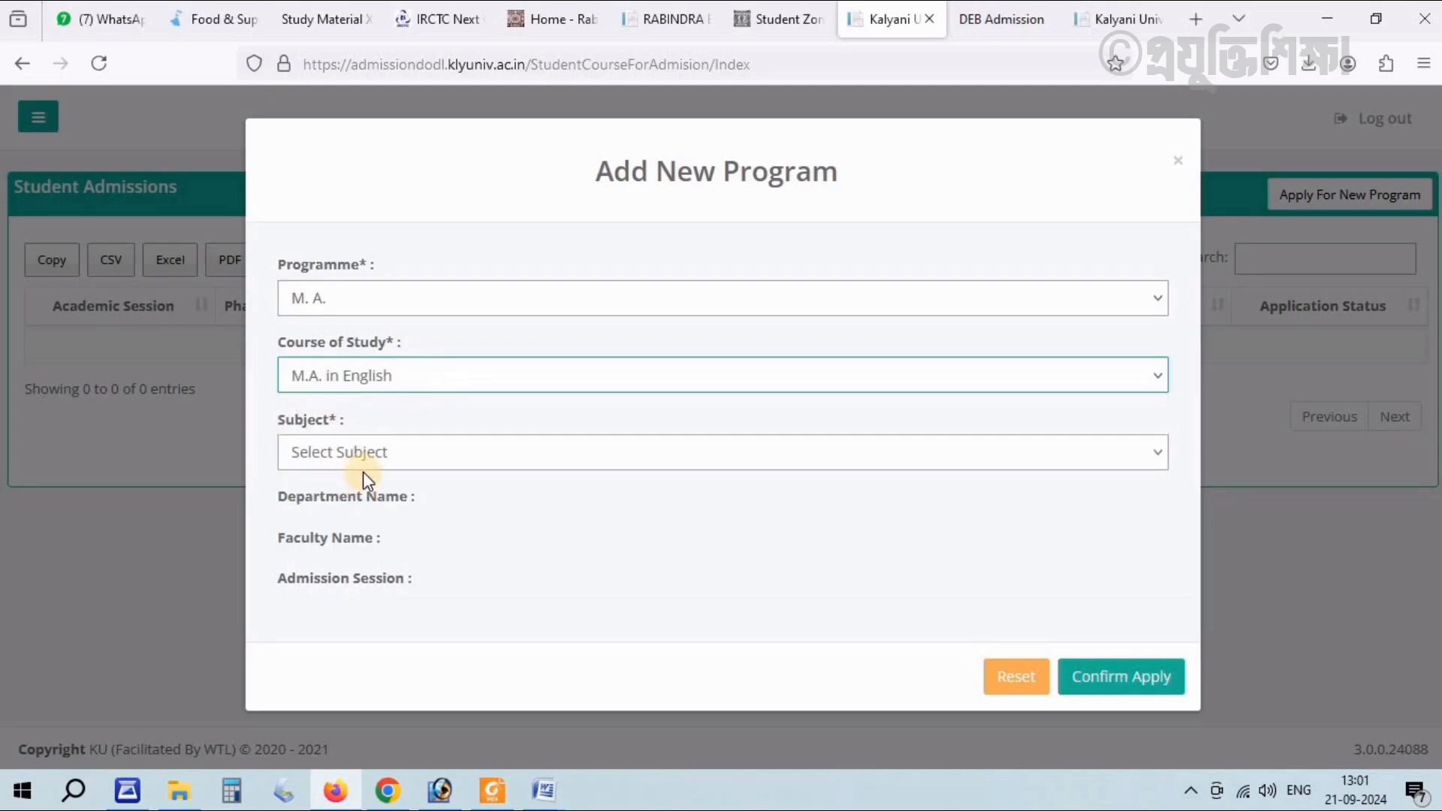
pyautogui.click(372, 453)
pyautogui.click(337, 530)
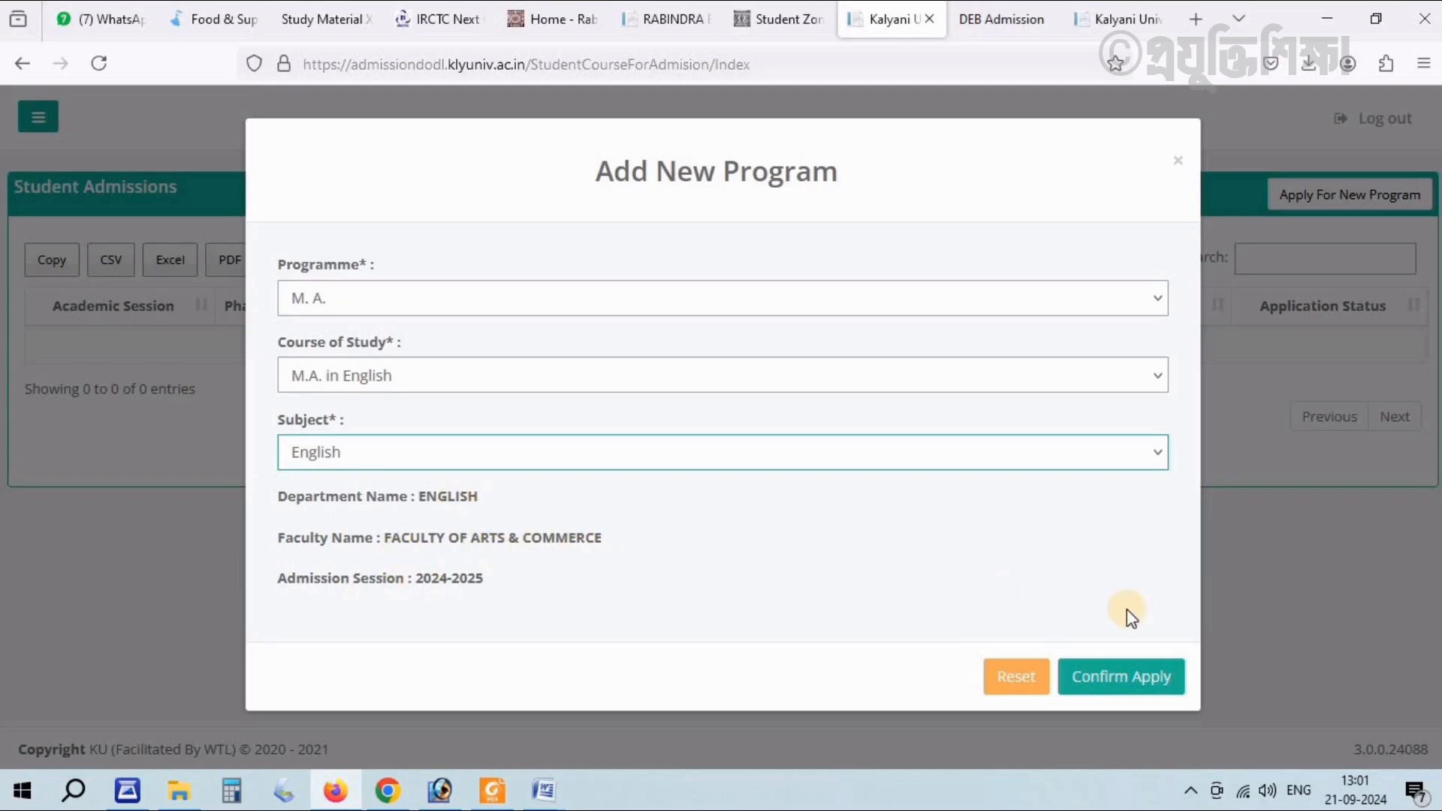
pyautogui.moveTo(342, 580); pyautogui.dragTo(489, 583)
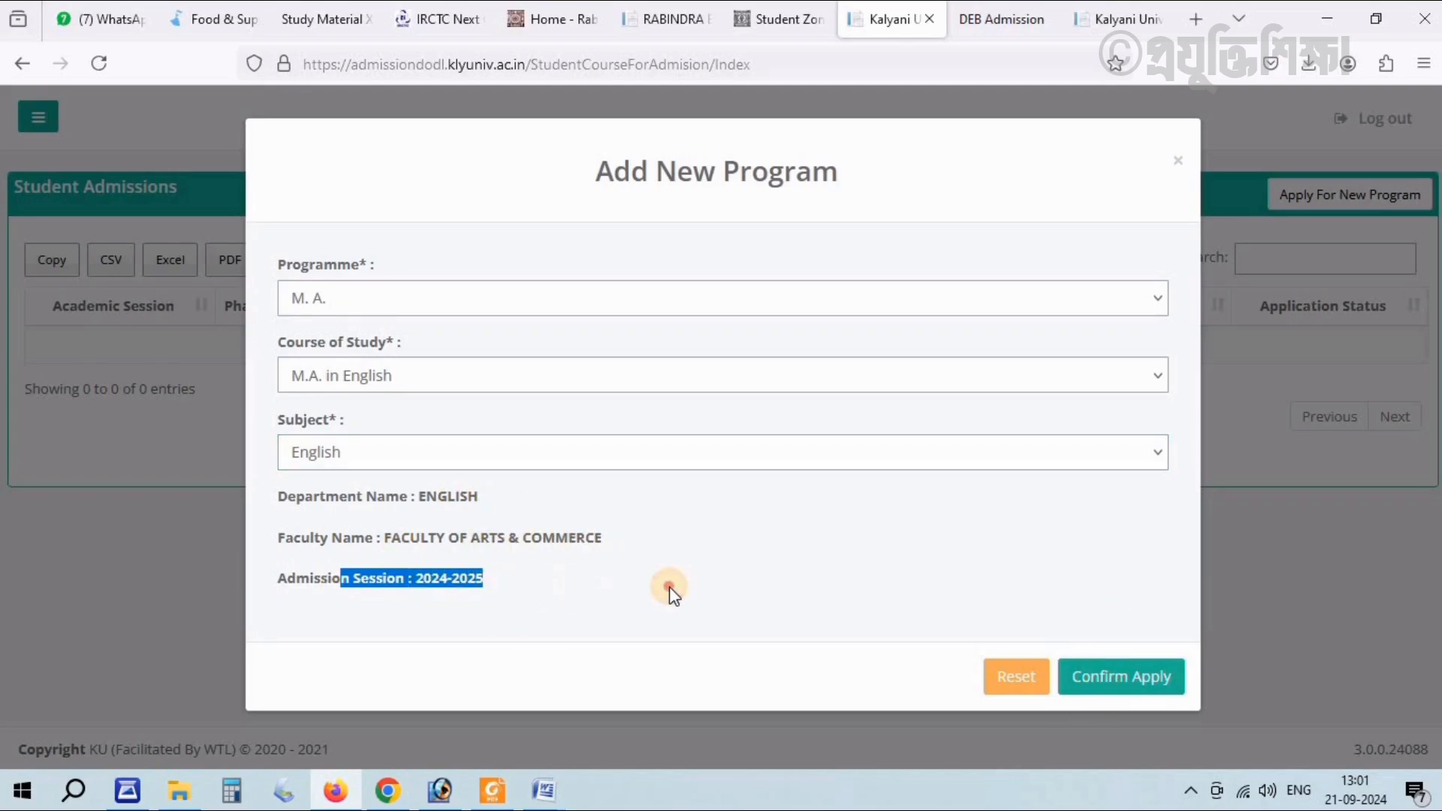
pyautogui.click(1122, 677)
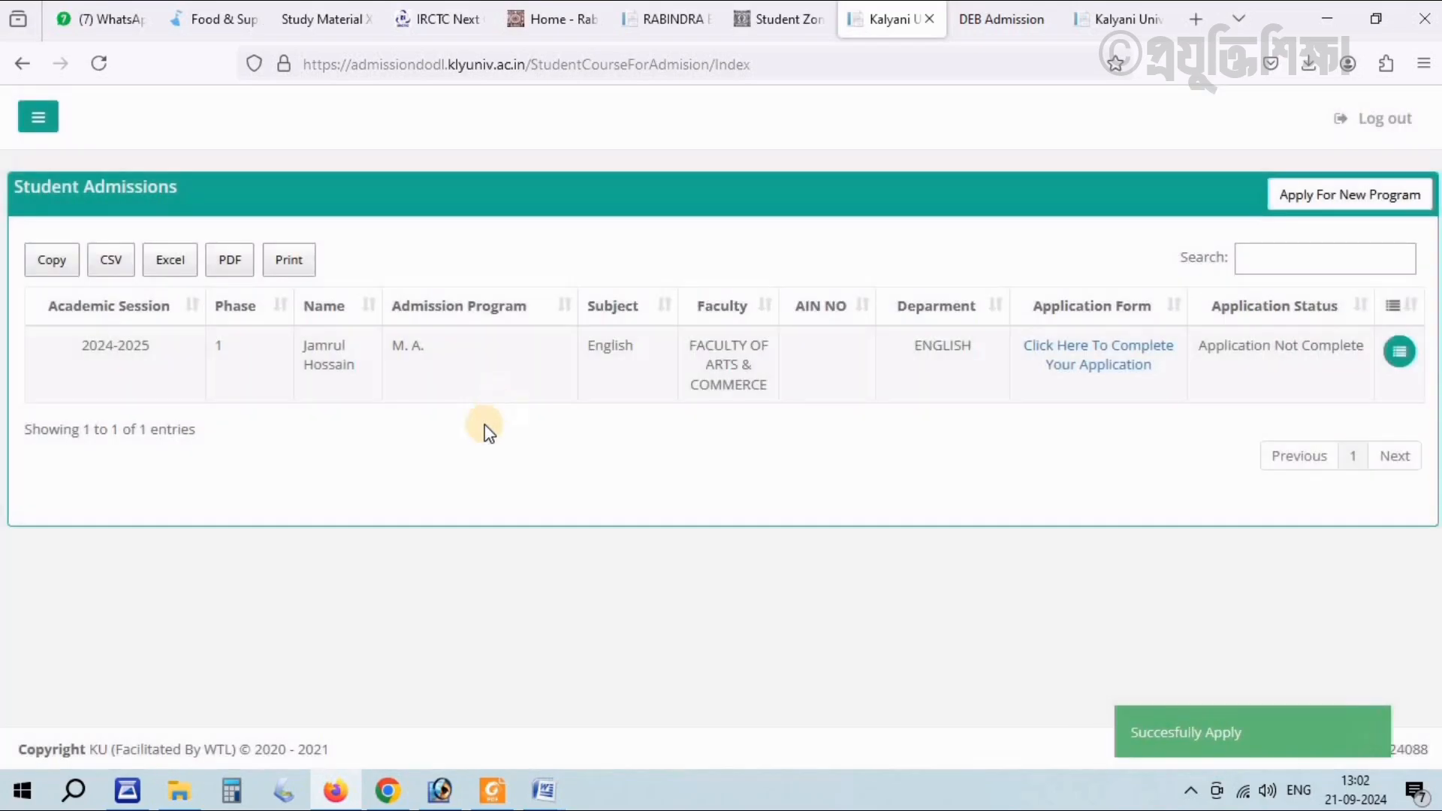
# - Open the incomplete application and set Category to UNRESERVED CATEGORY
pyautogui.click(1103, 356)
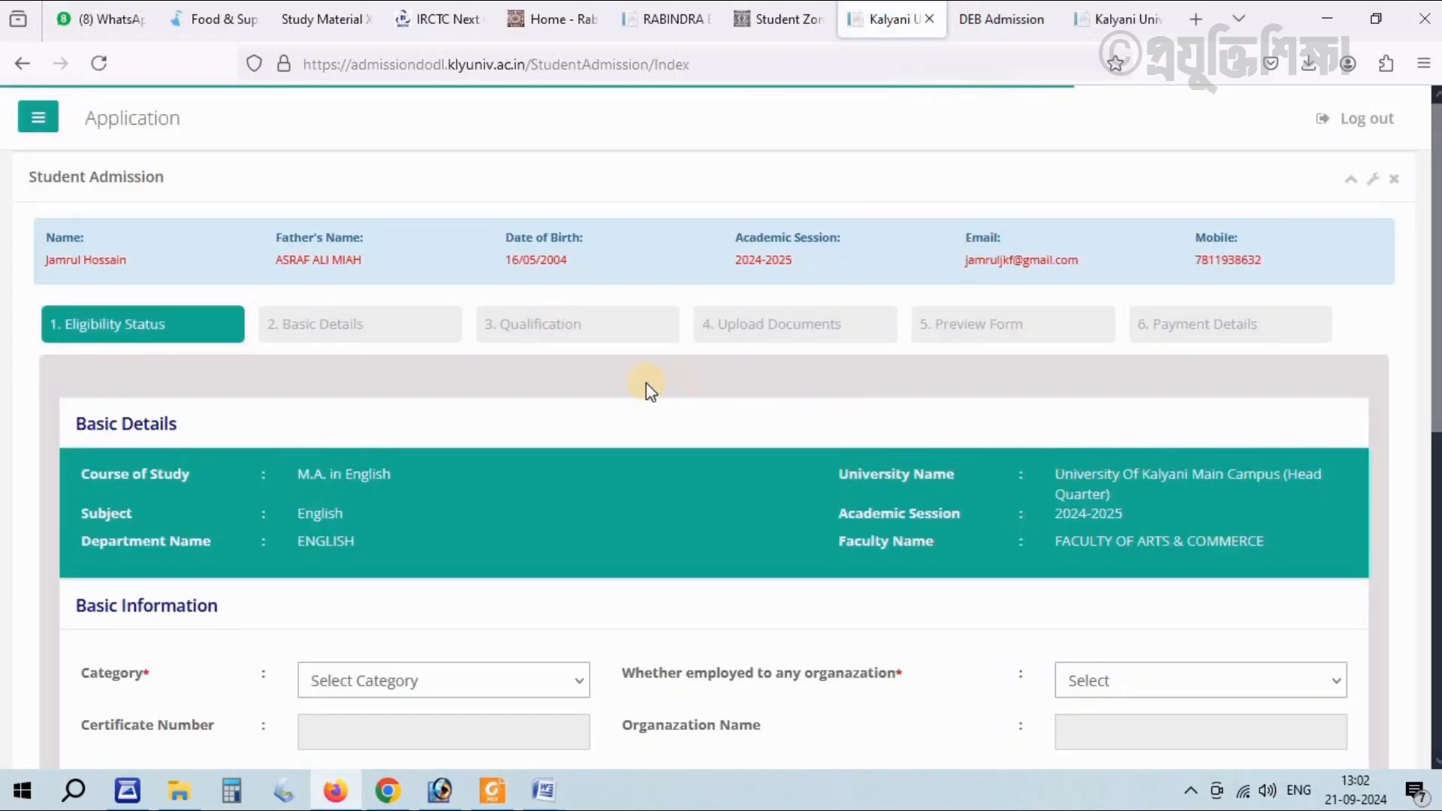
pyautogui.scroll(-3, 647, 307)
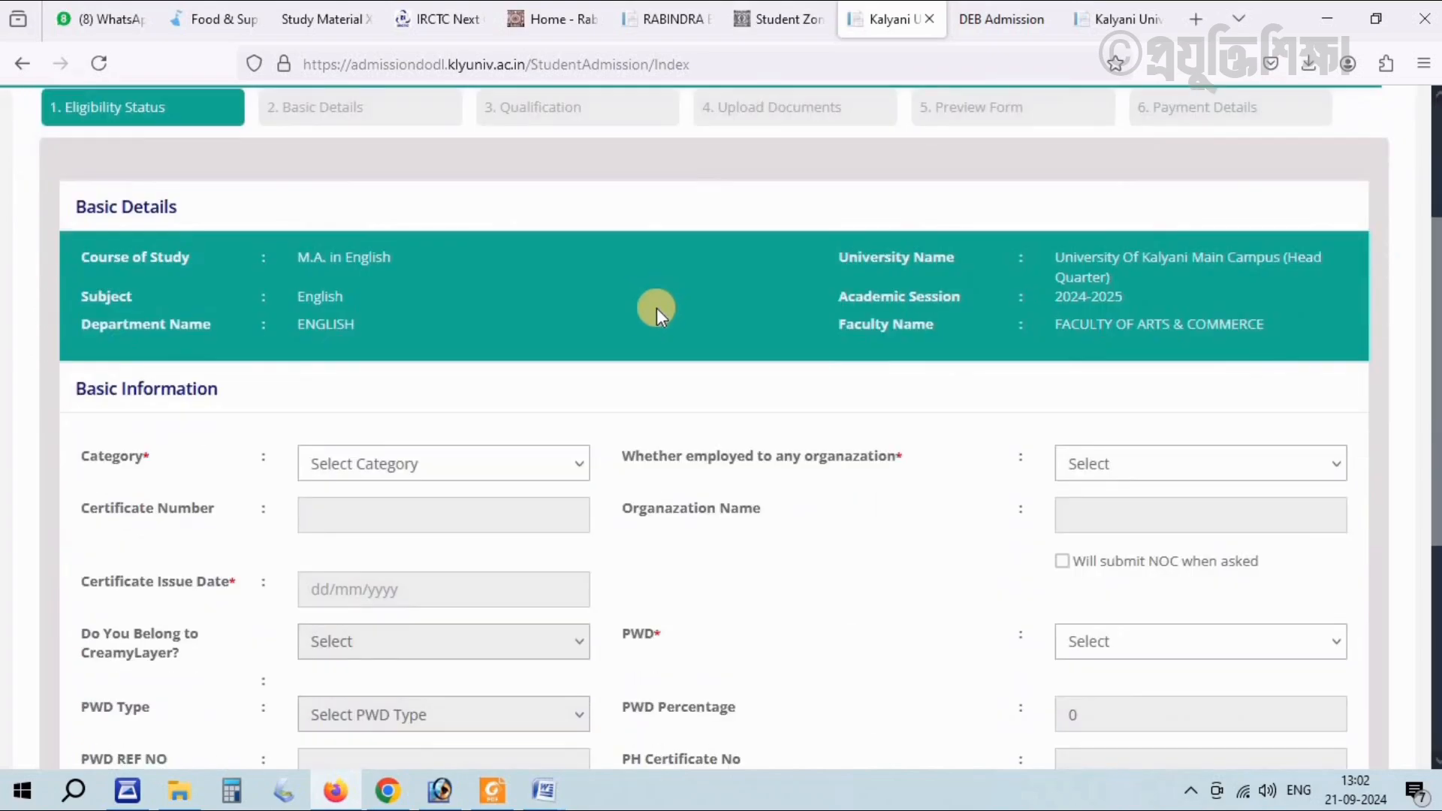
pyautogui.scroll(3, 544, 409)
pyautogui.scroll(-2, 536, 395)
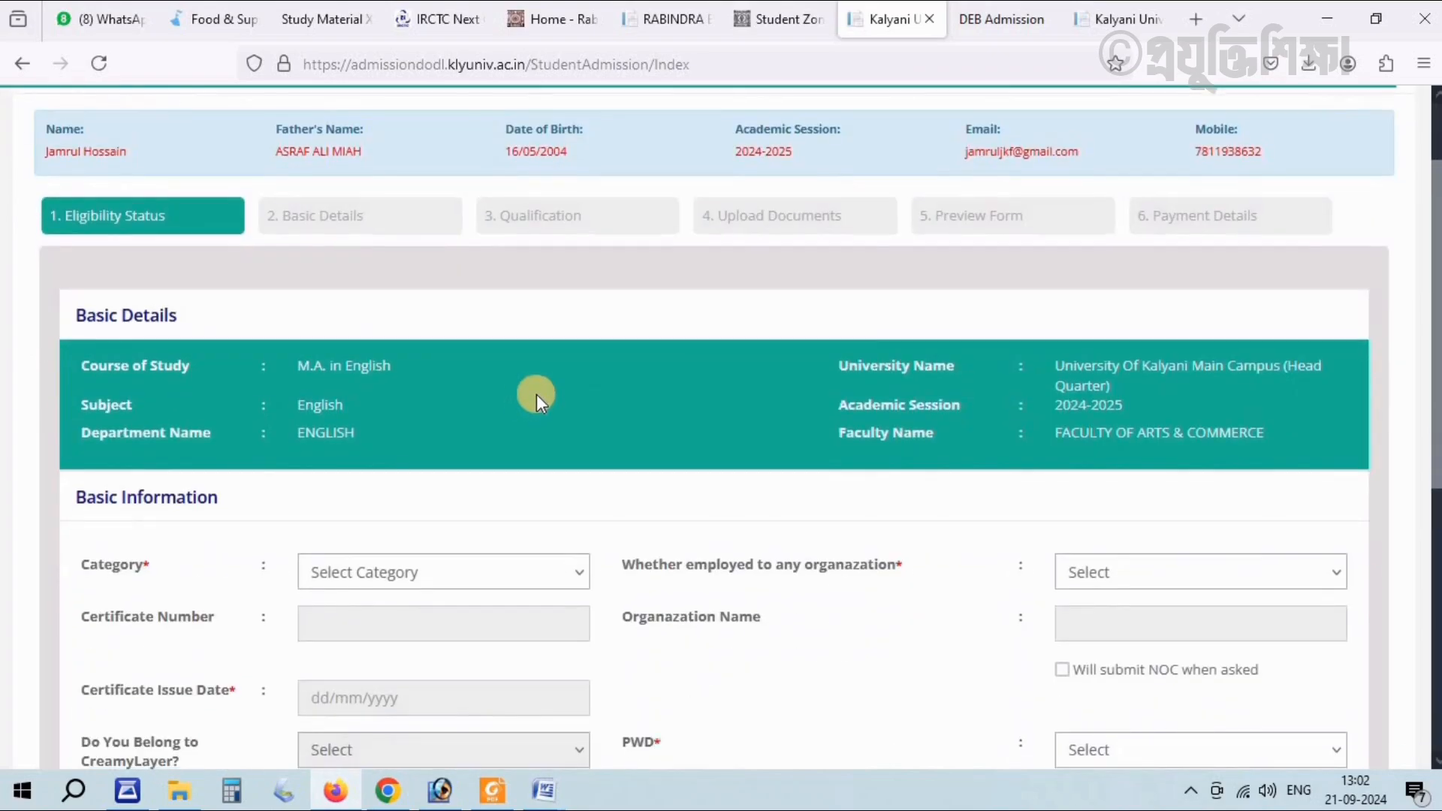
pyautogui.click(373, 585)
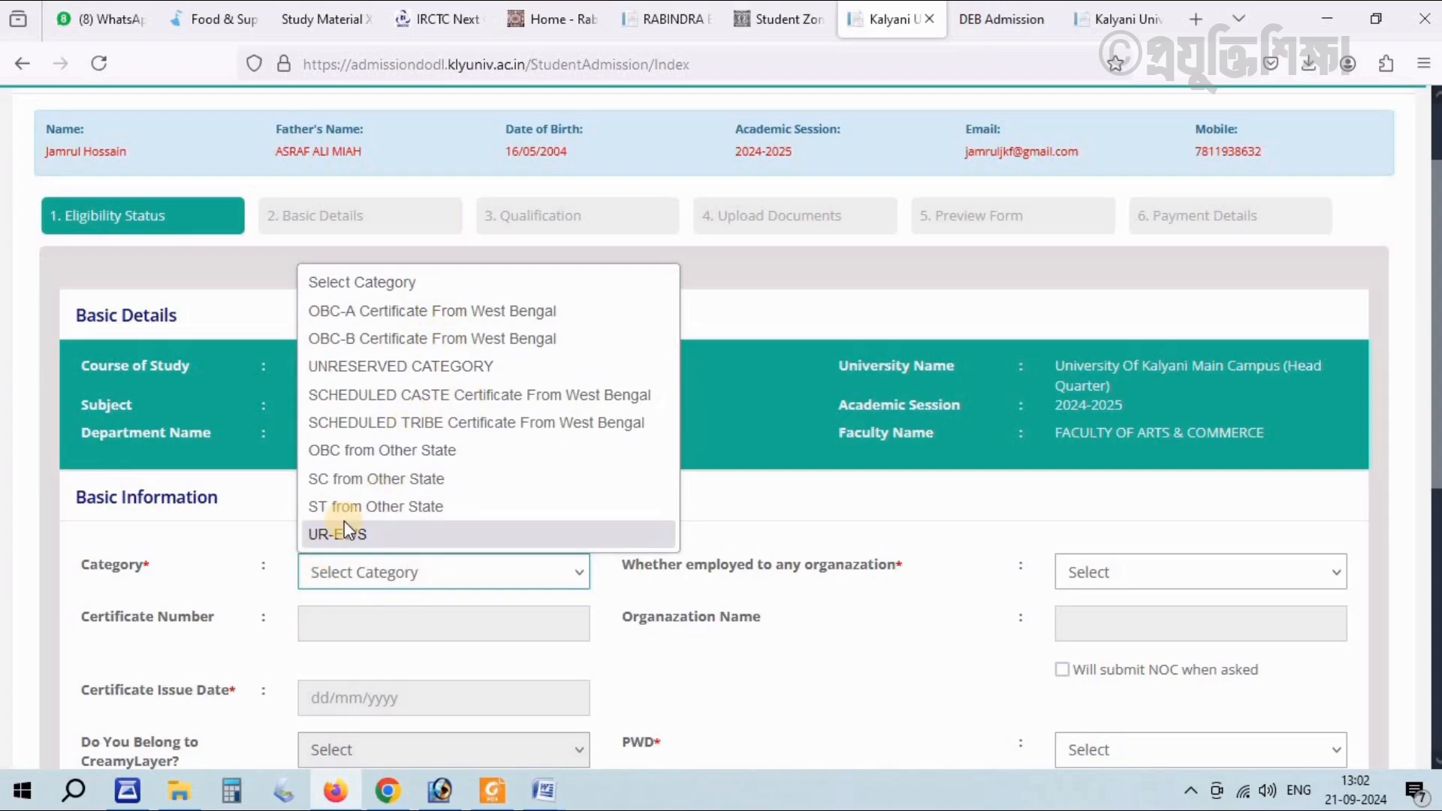
pyautogui.click(391, 367)
# - Answer No for Employed and No for PWD
pyautogui.scroll(-3, 507, 520)
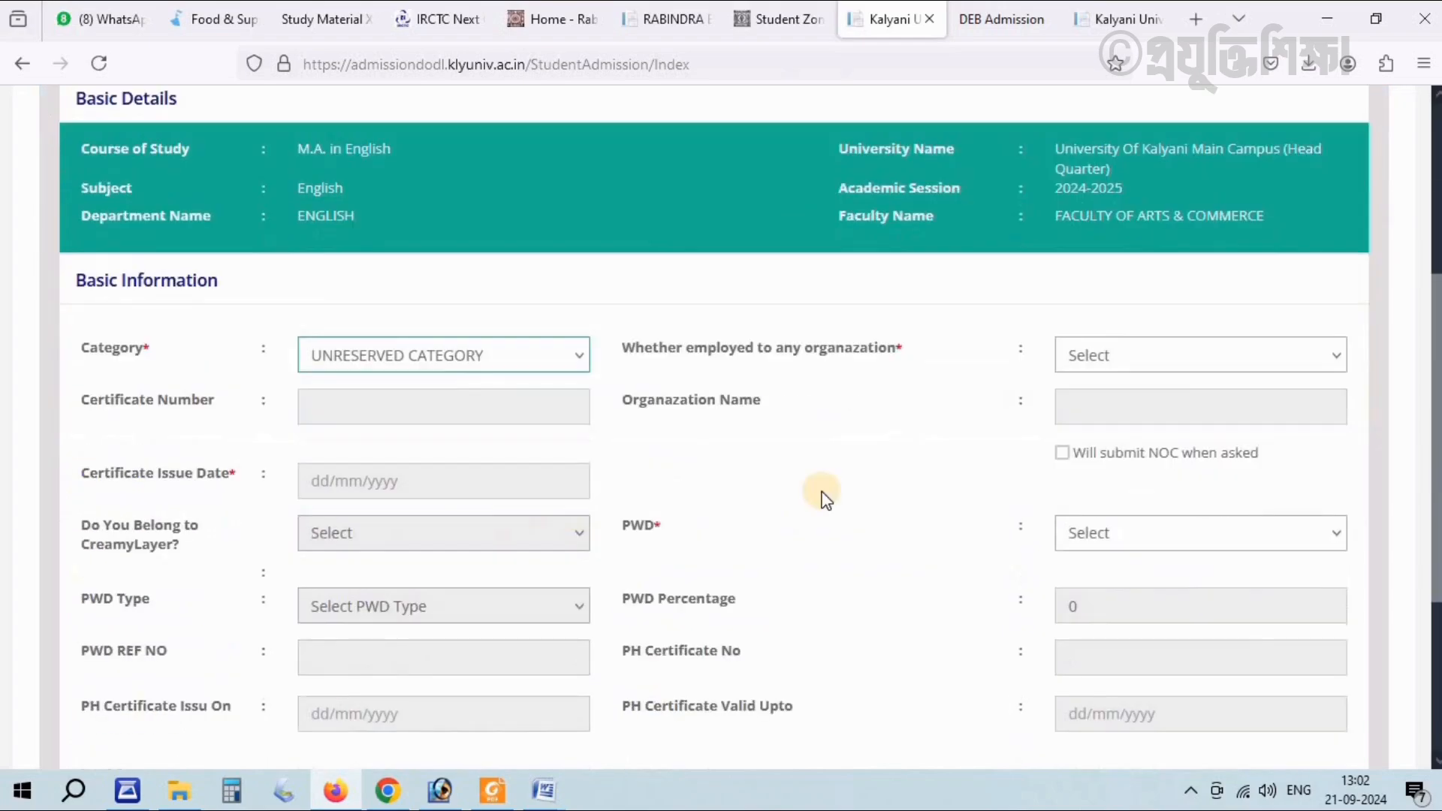
pyautogui.click(1204, 357)
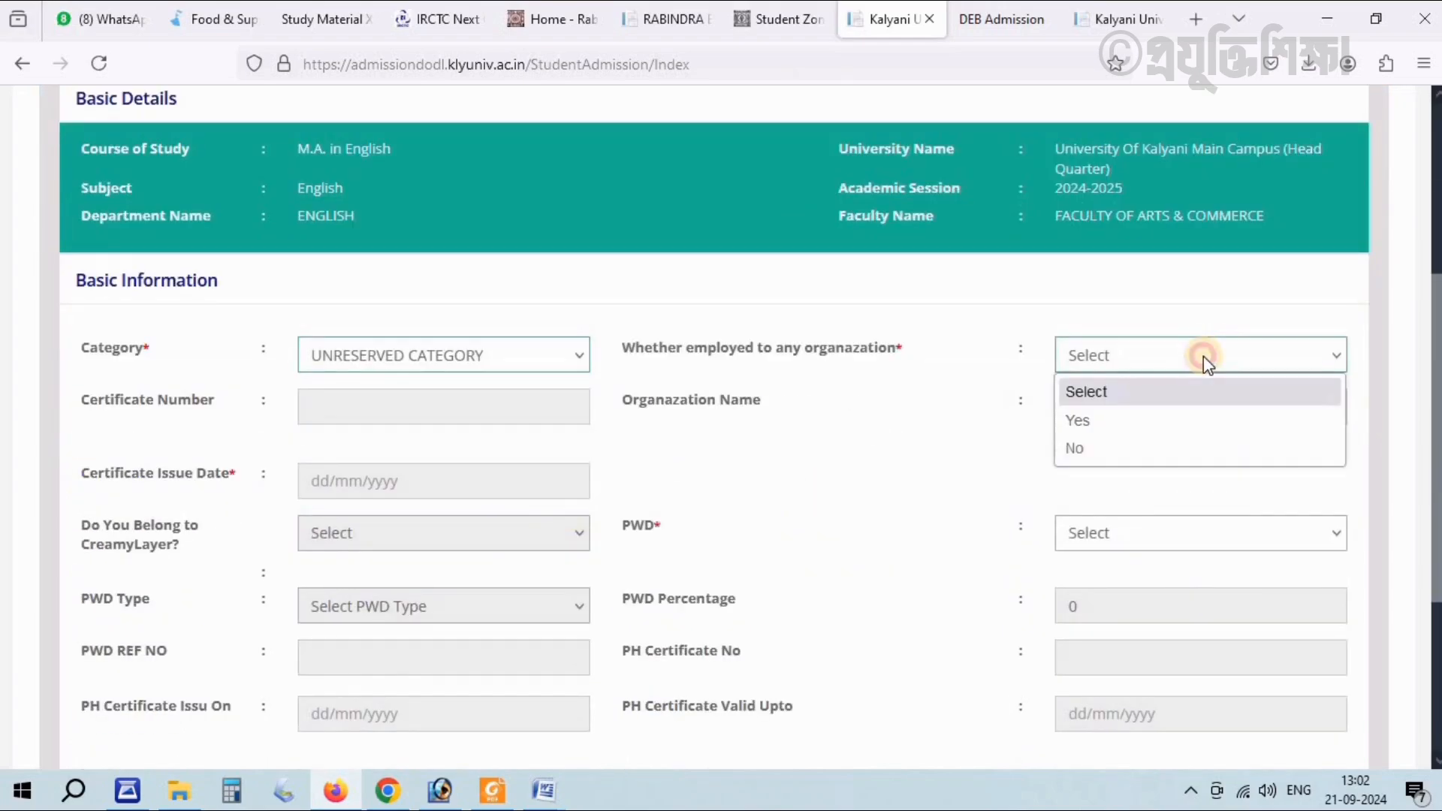
pyautogui.click(1089, 447)
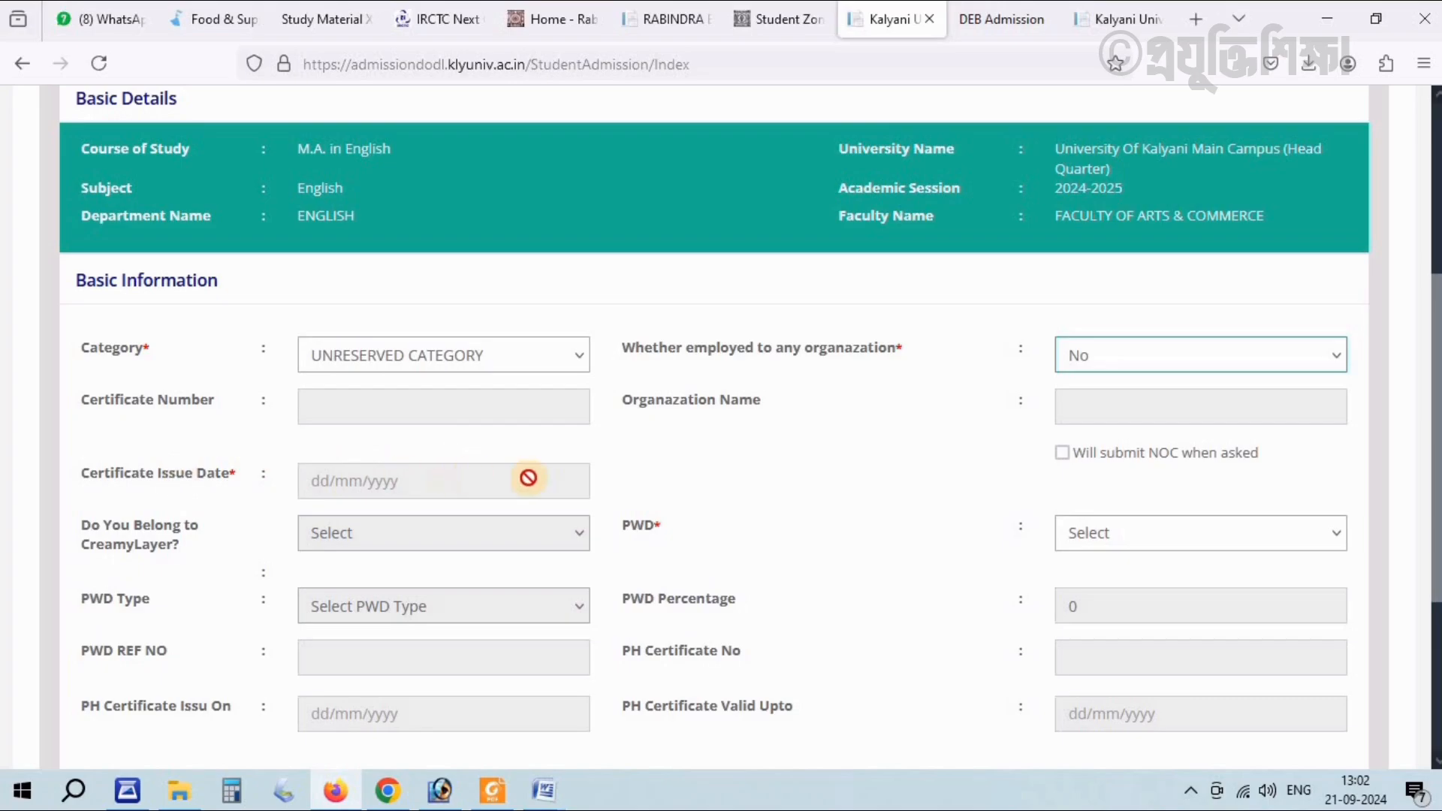
pyautogui.scroll(-1, 1249, 470)
pyautogui.click(1175, 439)
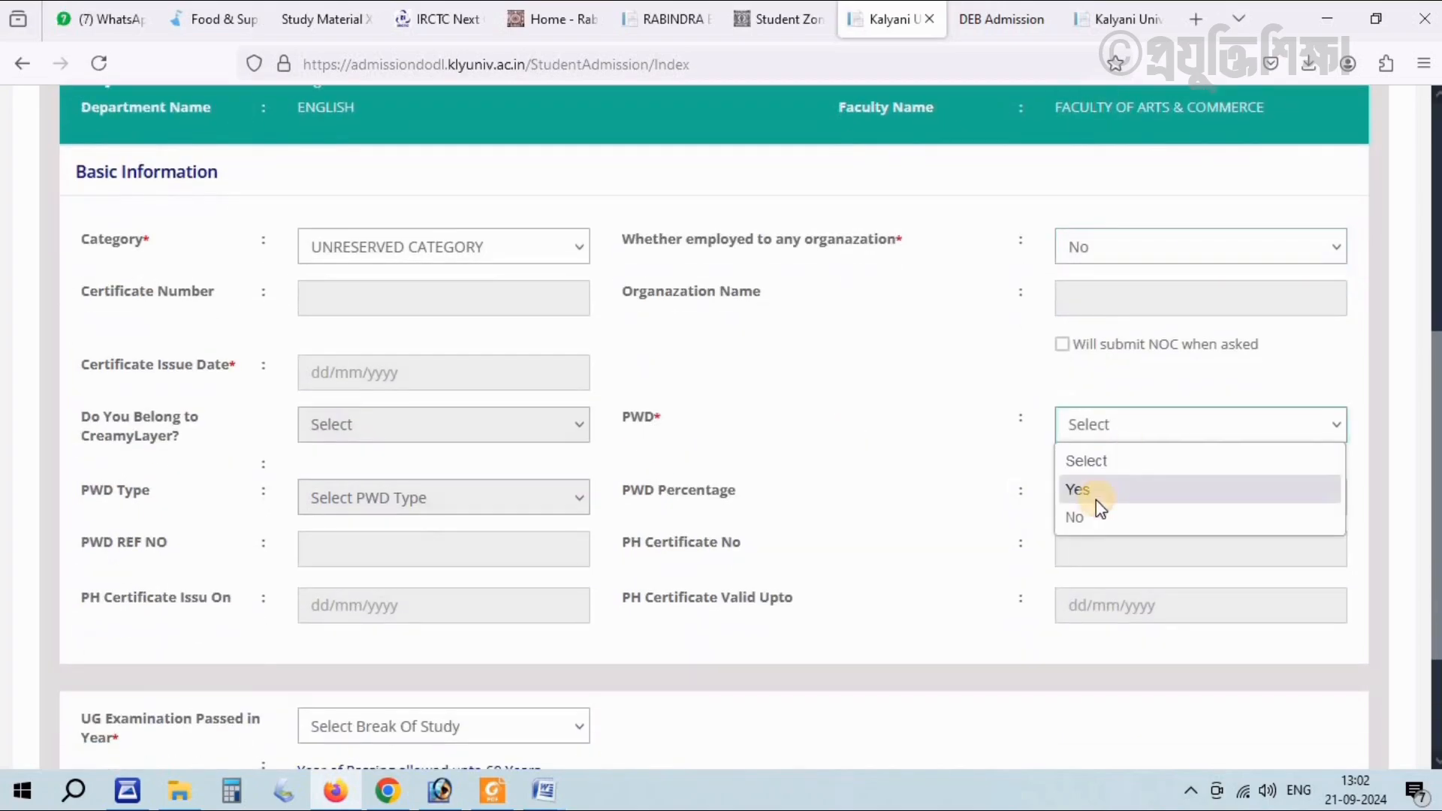
pyautogui.click(1084, 517)
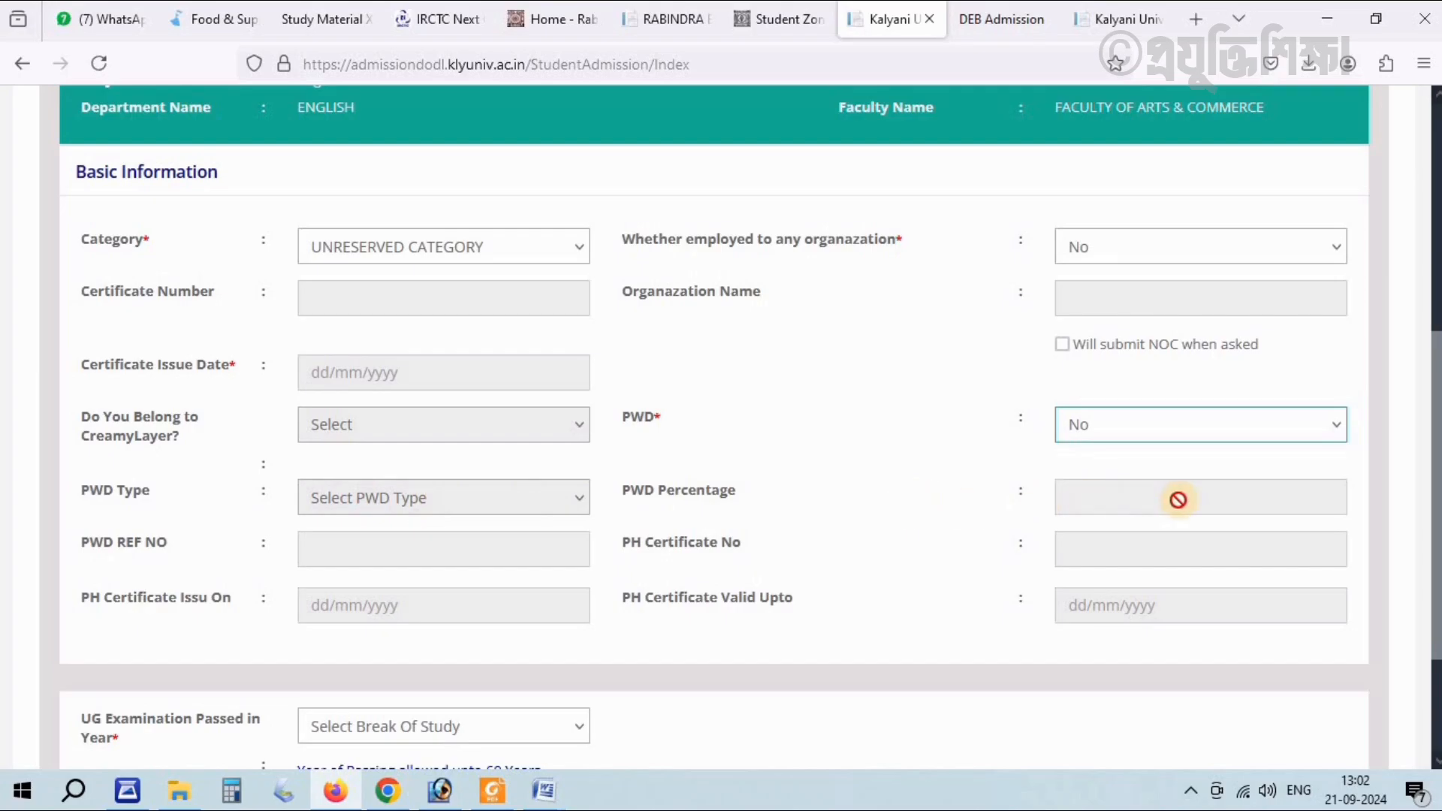
# - Set the UG passing year to 2024 and continue to Basic Details
pyautogui.scroll(-2, 1053, 508)
pyautogui.scroll(1, 145, 381)
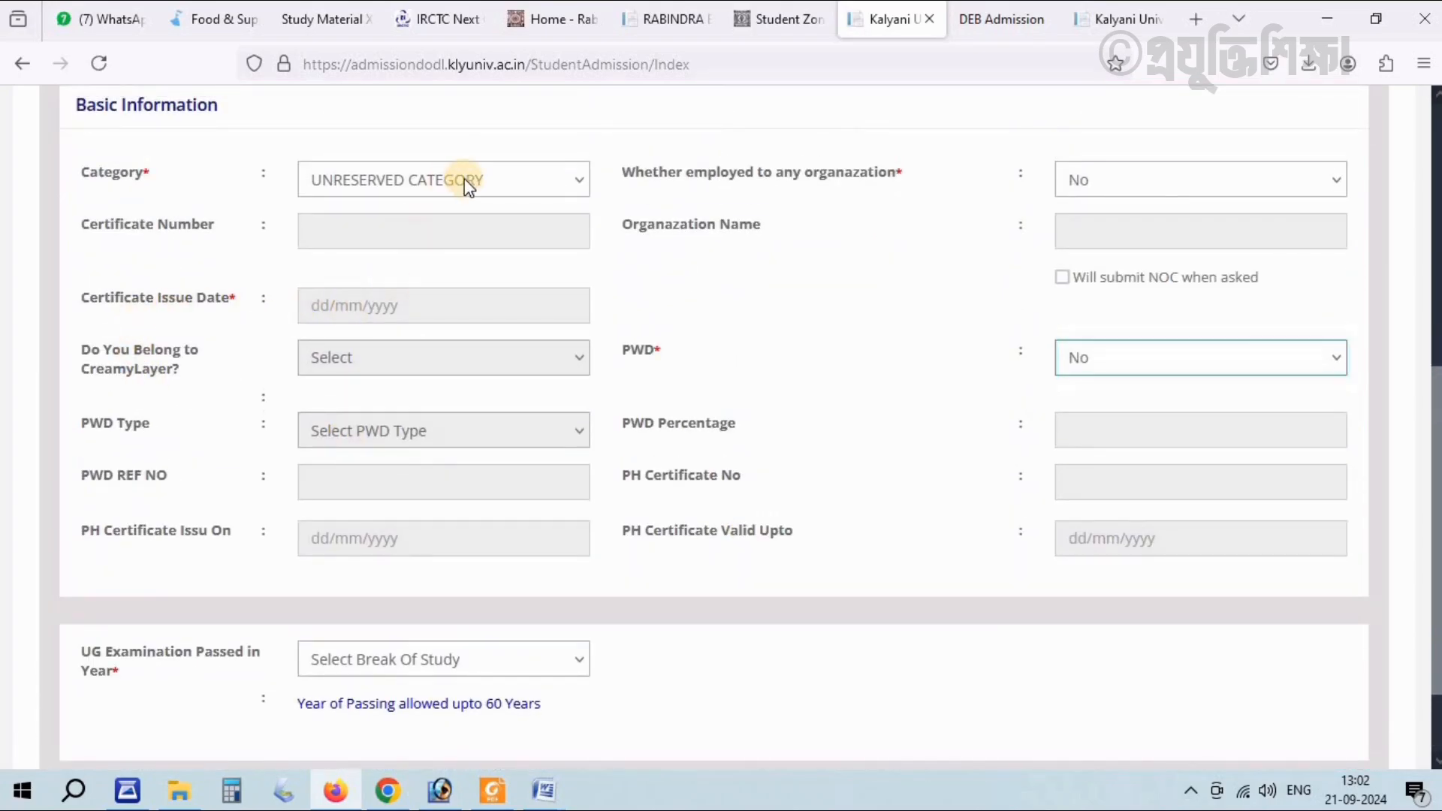
pyautogui.scroll(-2, 412, 522)
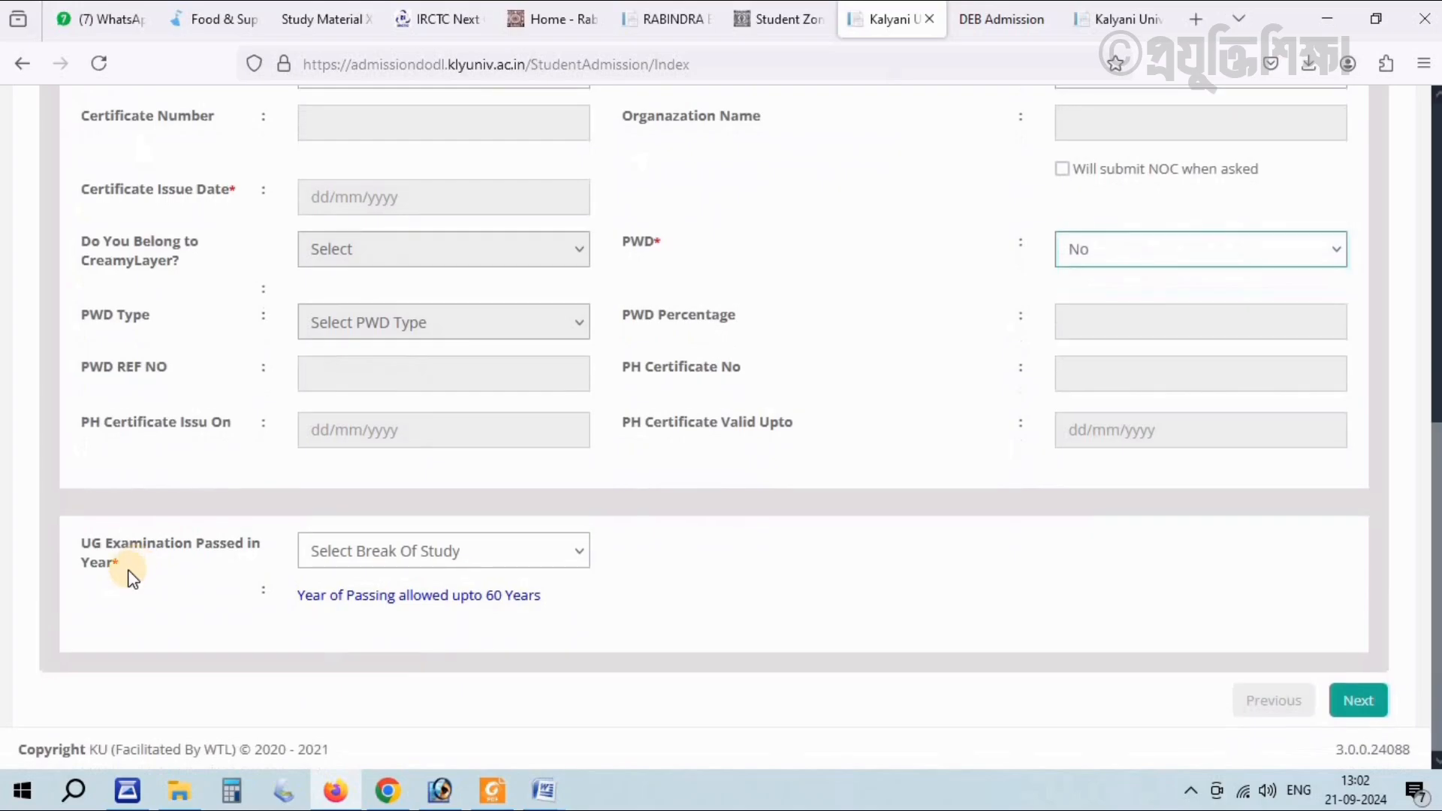
pyautogui.click(324, 560)
pyautogui.scroll(-10, 362, 470)
pyautogui.scroll(10, 362, 470)
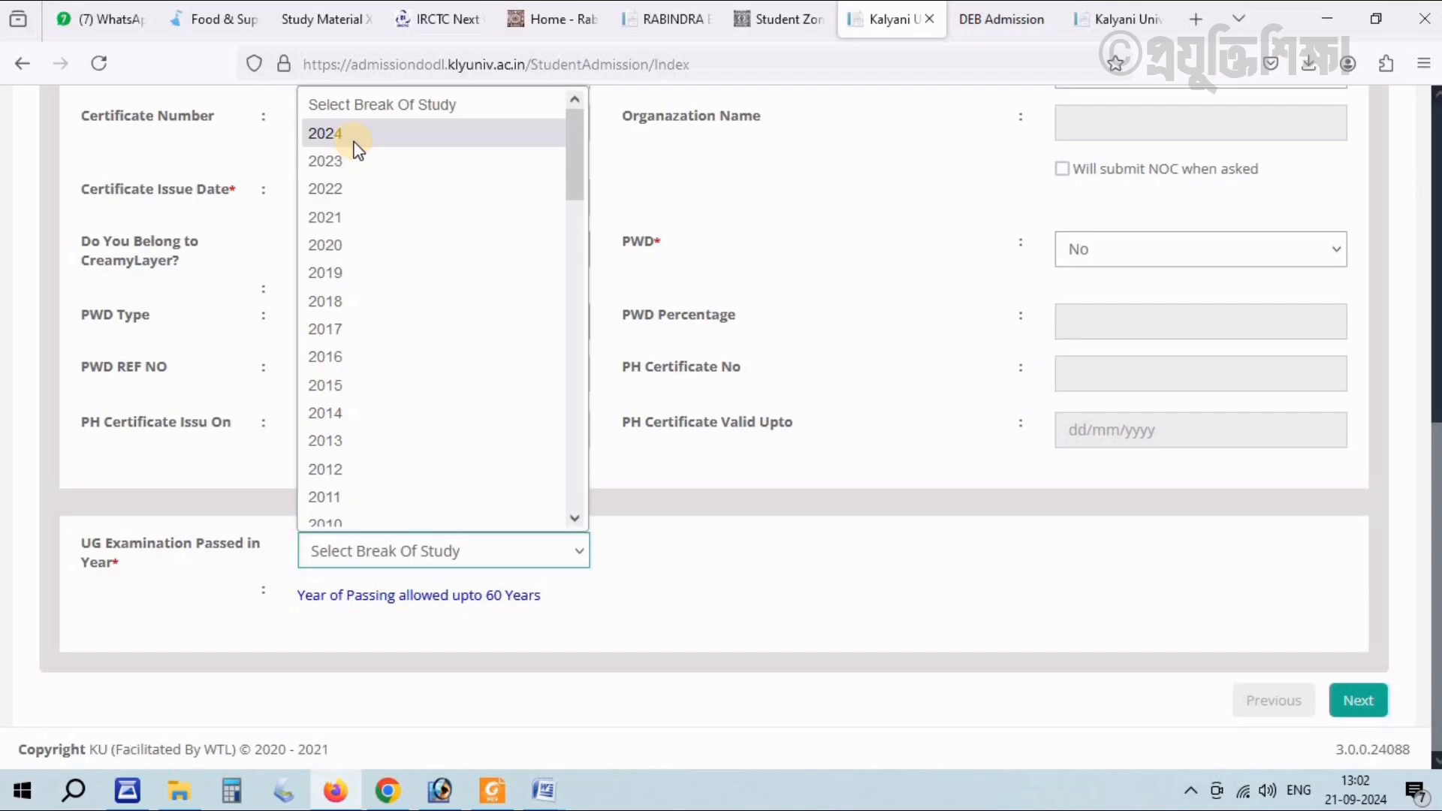
pyautogui.click(354, 141)
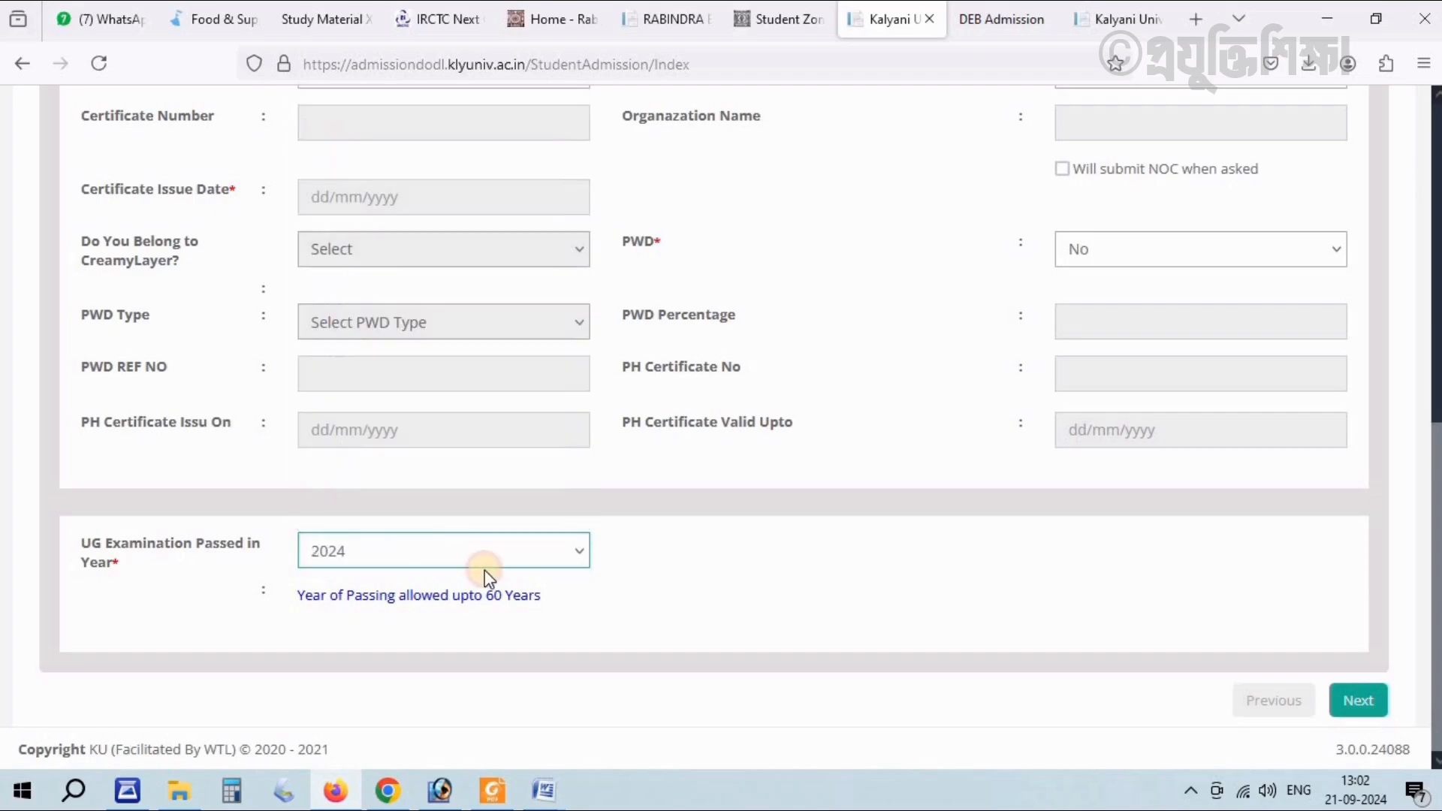
pyautogui.click(1361, 703)
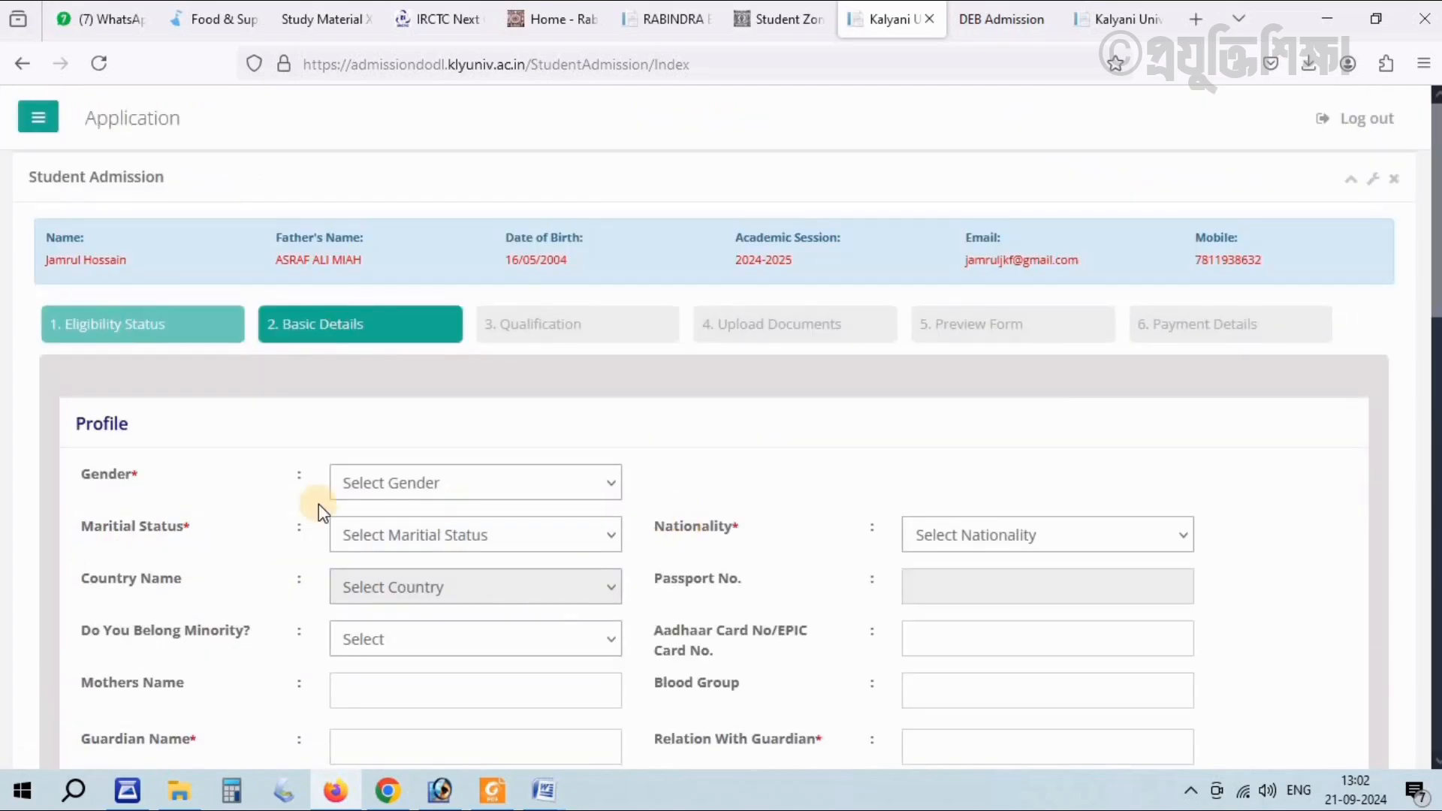
# - Set gender Male, marital status Un-Married, nationality Indian, and minority Yes
pyautogui.scroll(-2, 318, 503)
pyautogui.scroll(-2, 282, 334)
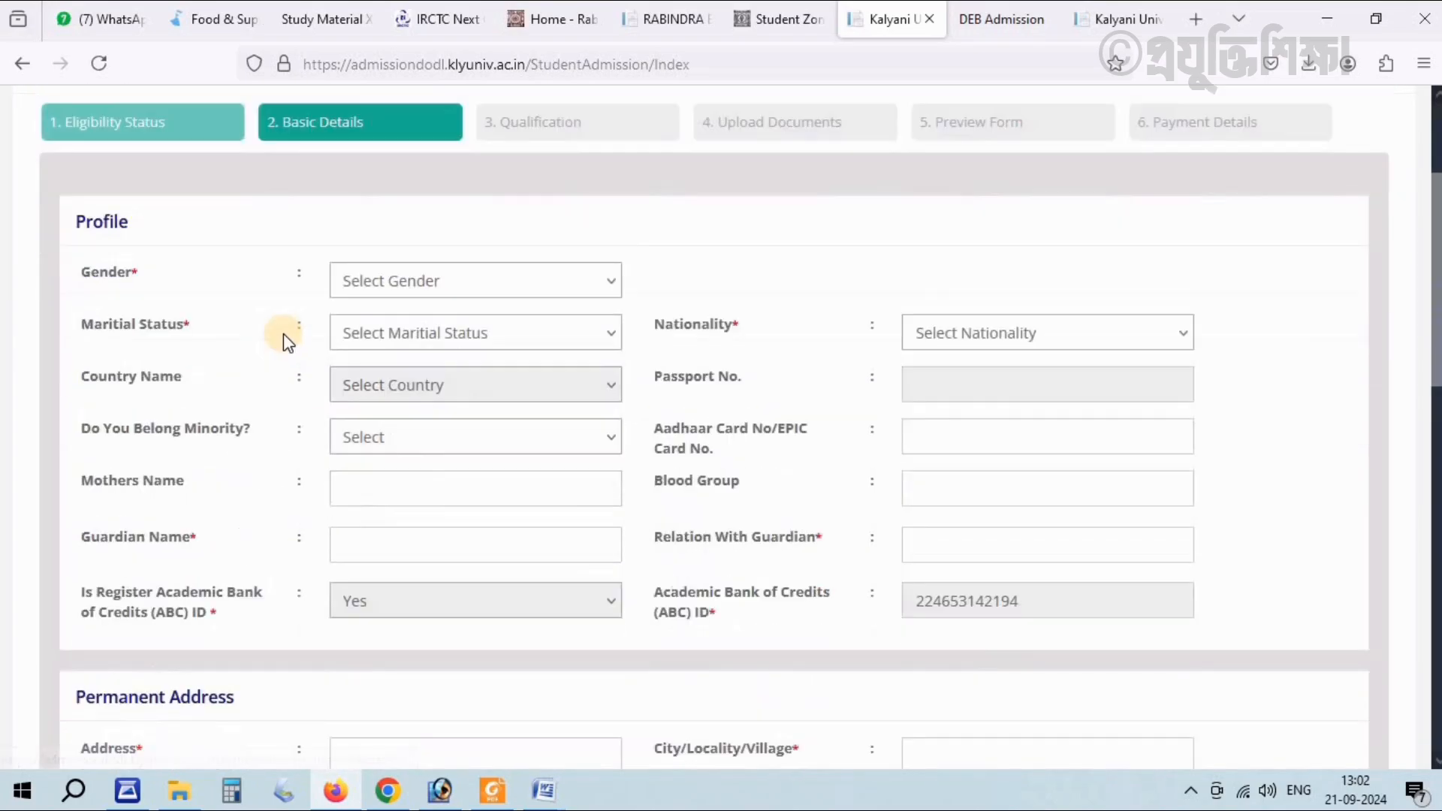
pyautogui.click(419, 265)
pyautogui.click(396, 354)
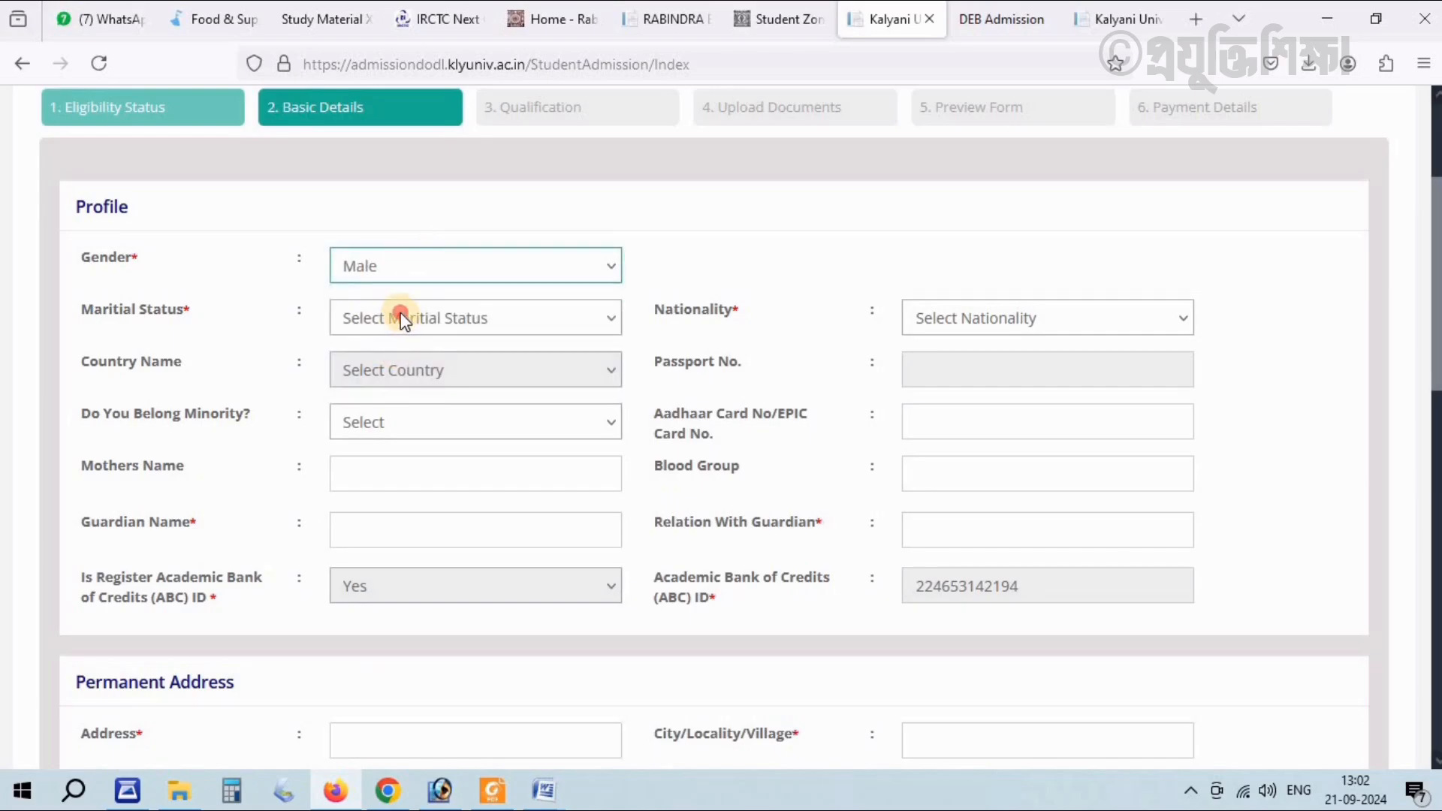
pyautogui.click(399, 316)
pyautogui.click(389, 409)
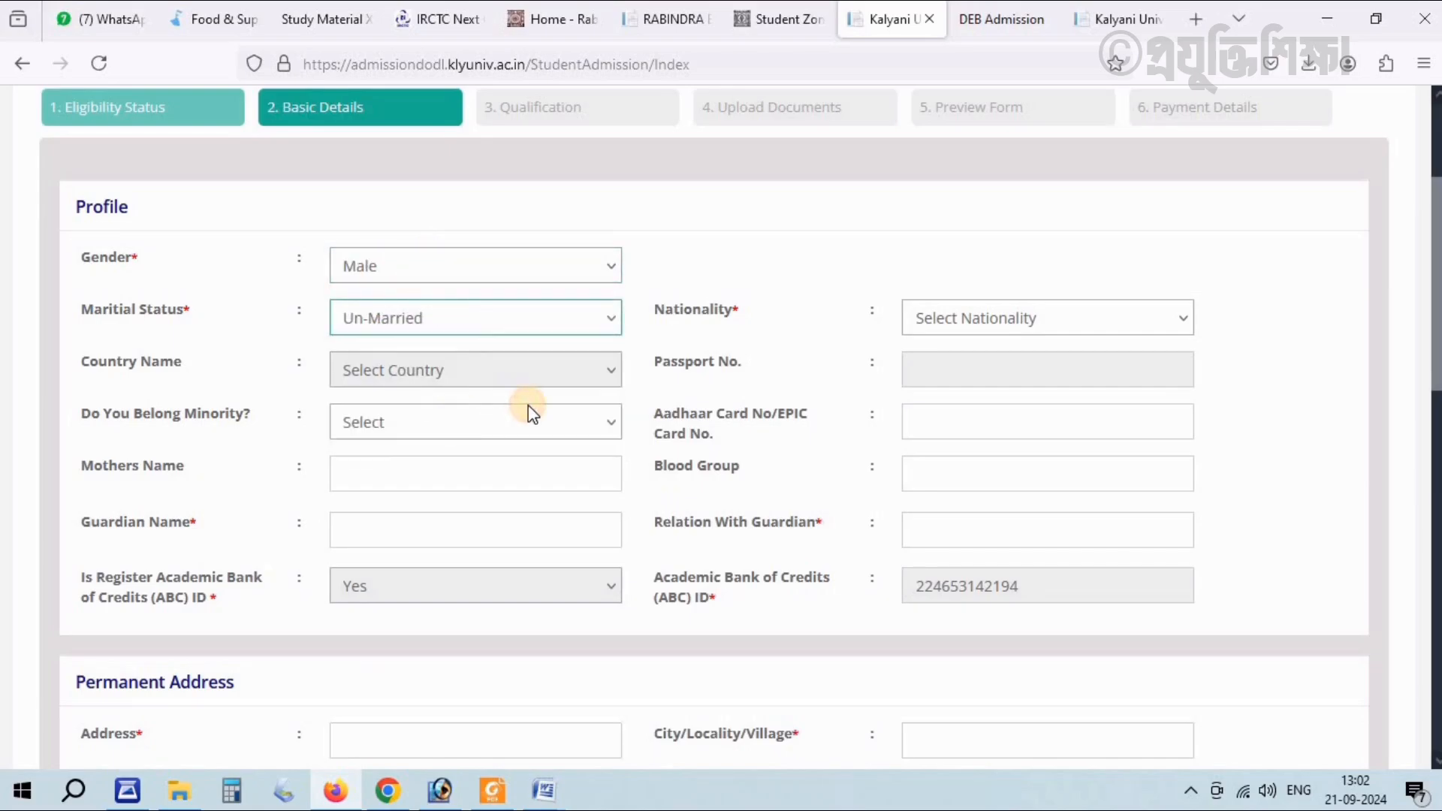
pyautogui.click(1030, 324)
pyautogui.click(956, 384)
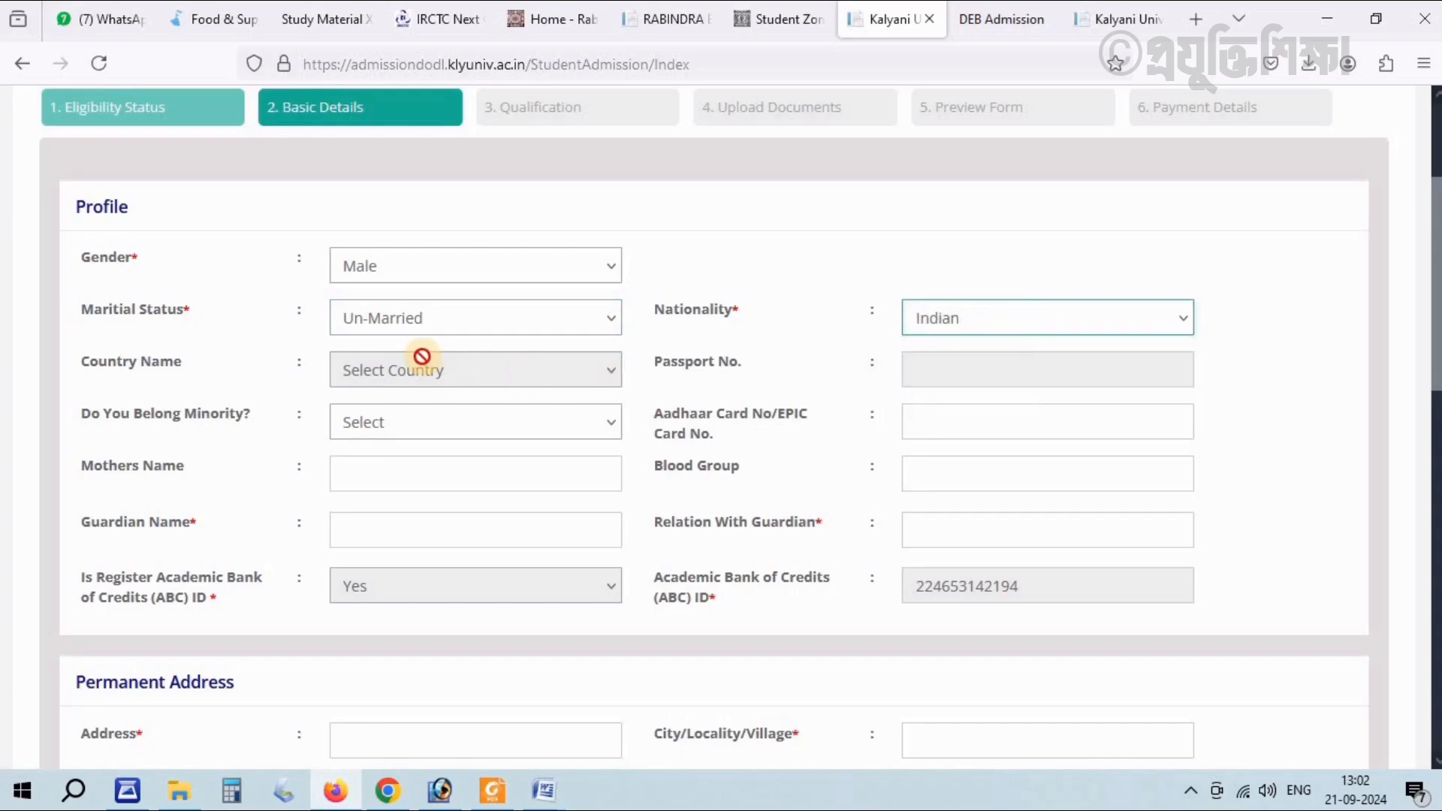
pyautogui.click(409, 426)
pyautogui.click(357, 488)
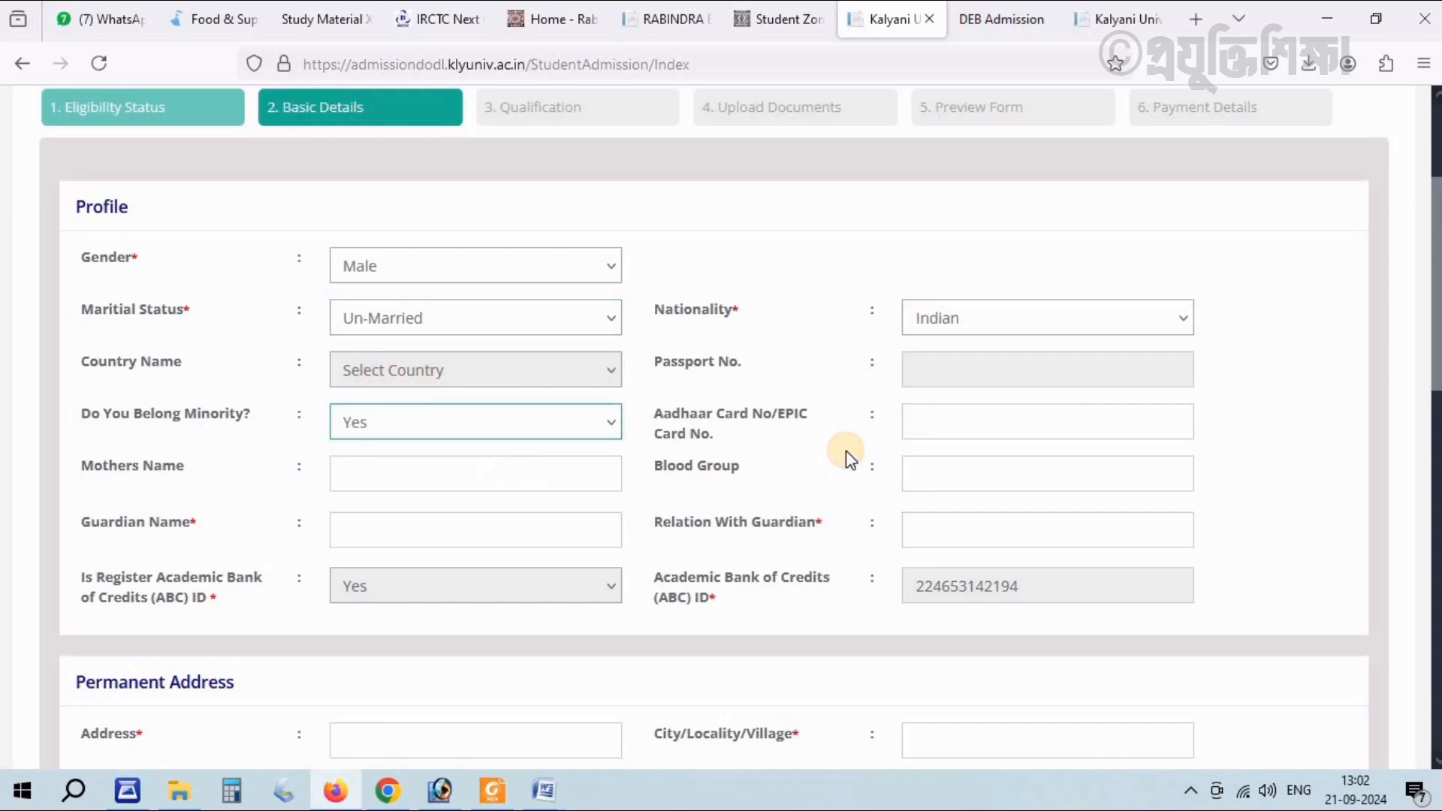
# - Enter the Aadhaar number, mother's name, guardian's name, and relation with guardian FATHER
pyautogui.click(932, 421)
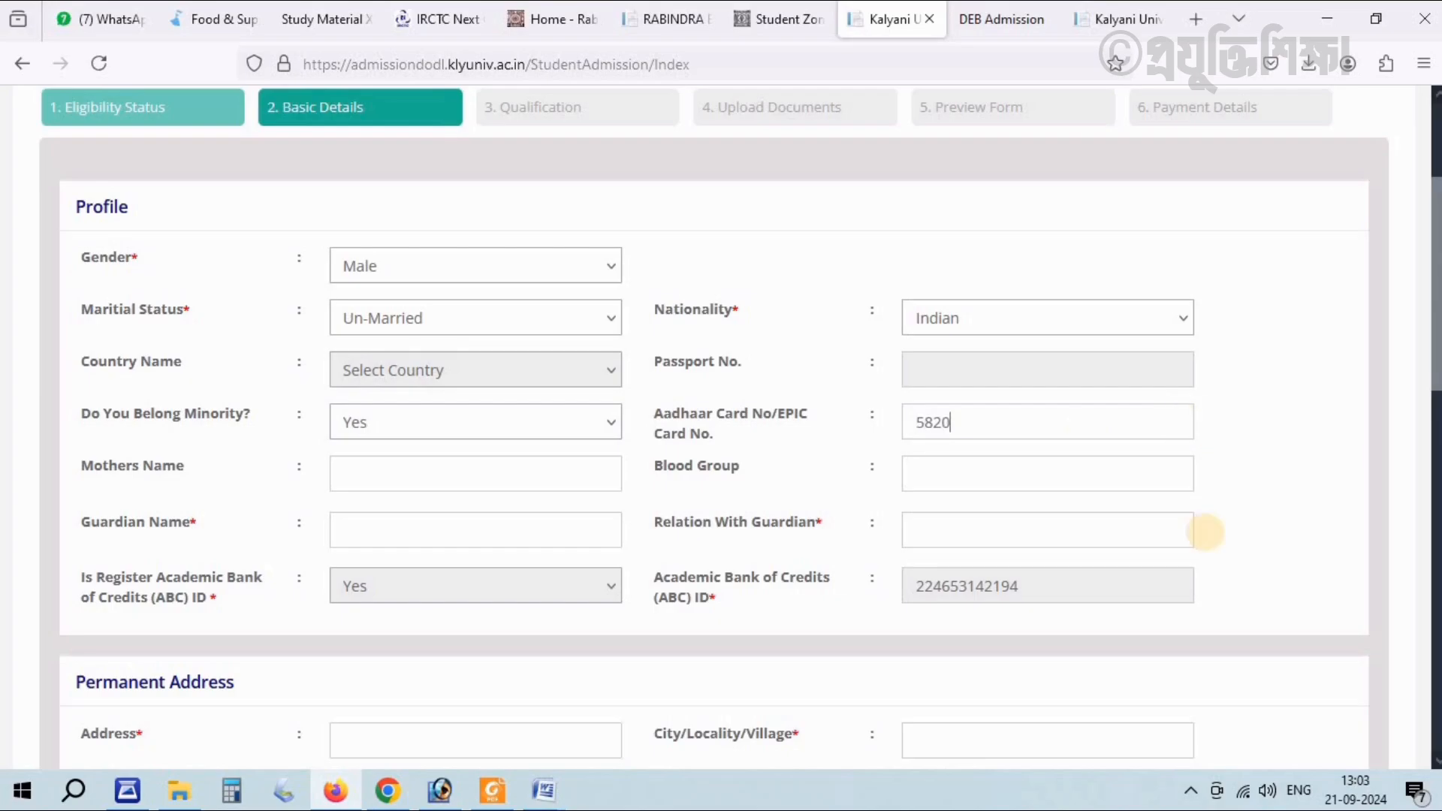
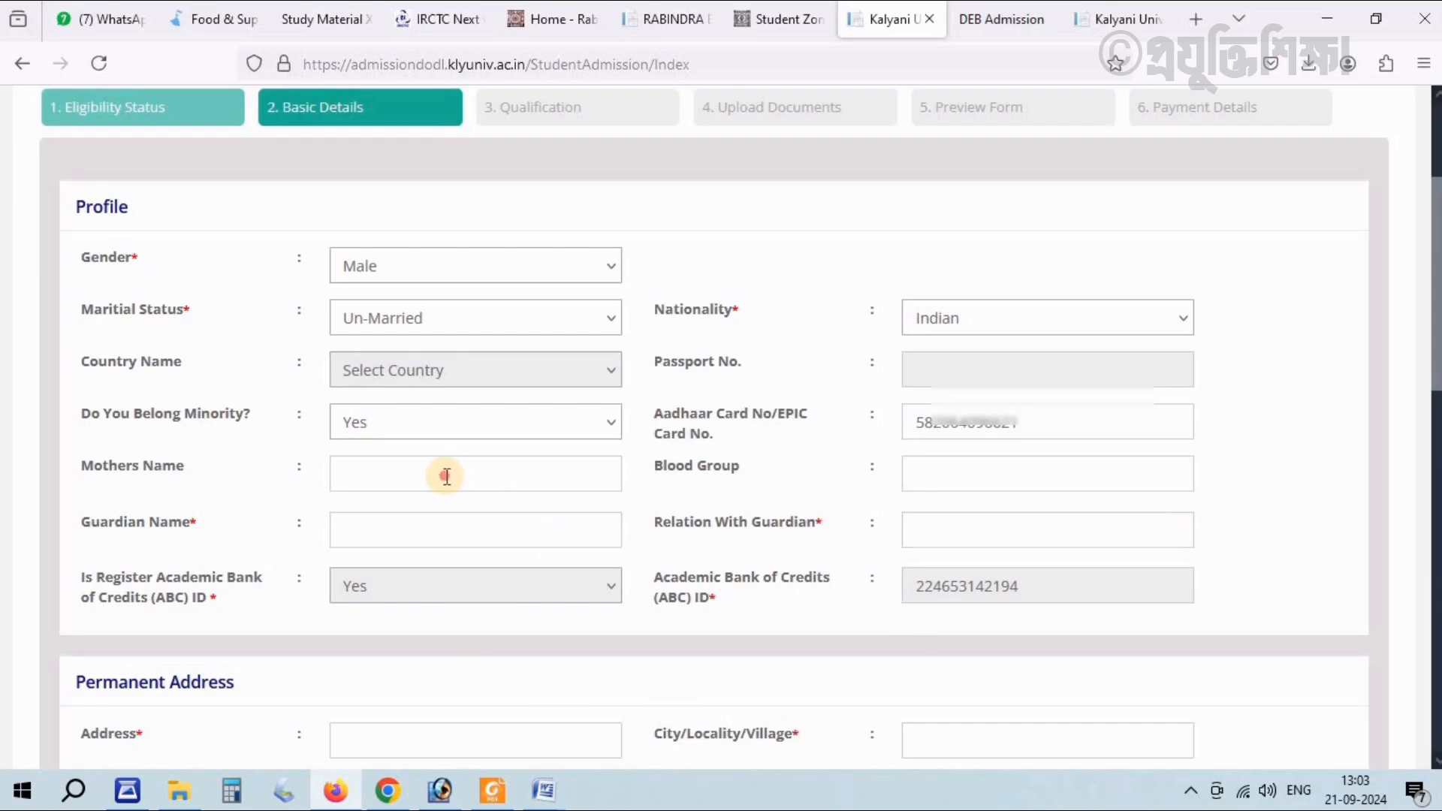
pyautogui.click(447, 476)
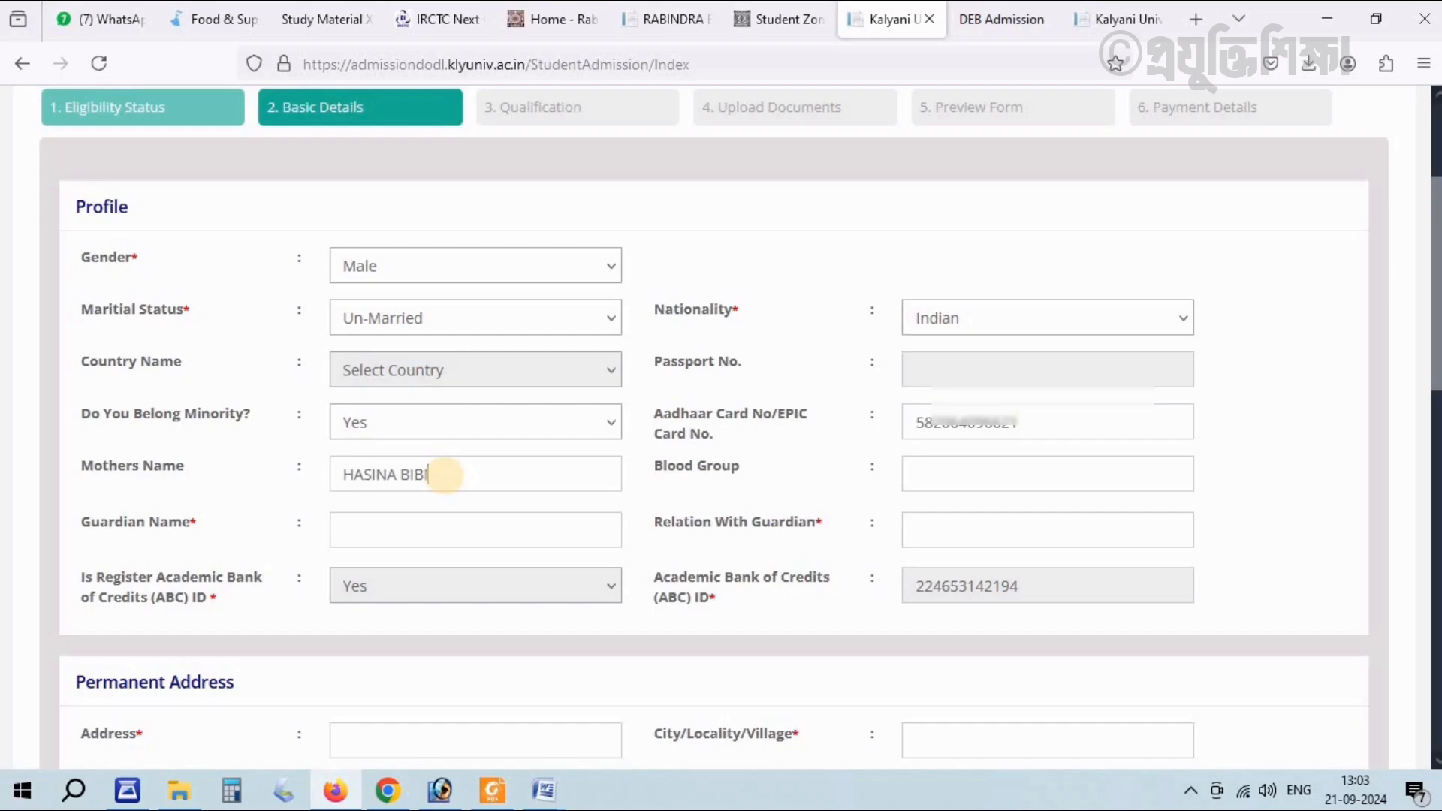
pyautogui.click(1056, 477)
pyautogui.click(444, 540)
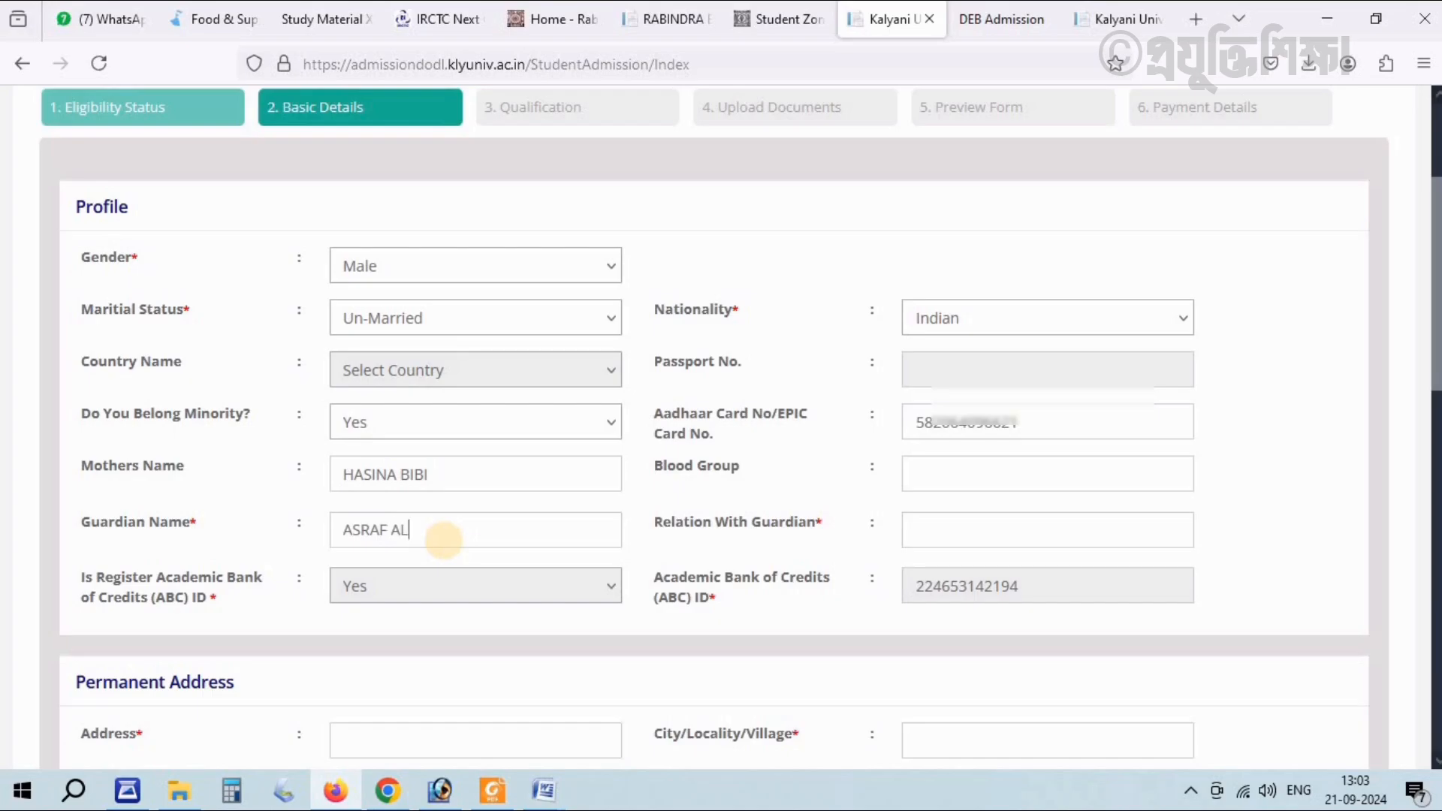
pyautogui.click(980, 533)
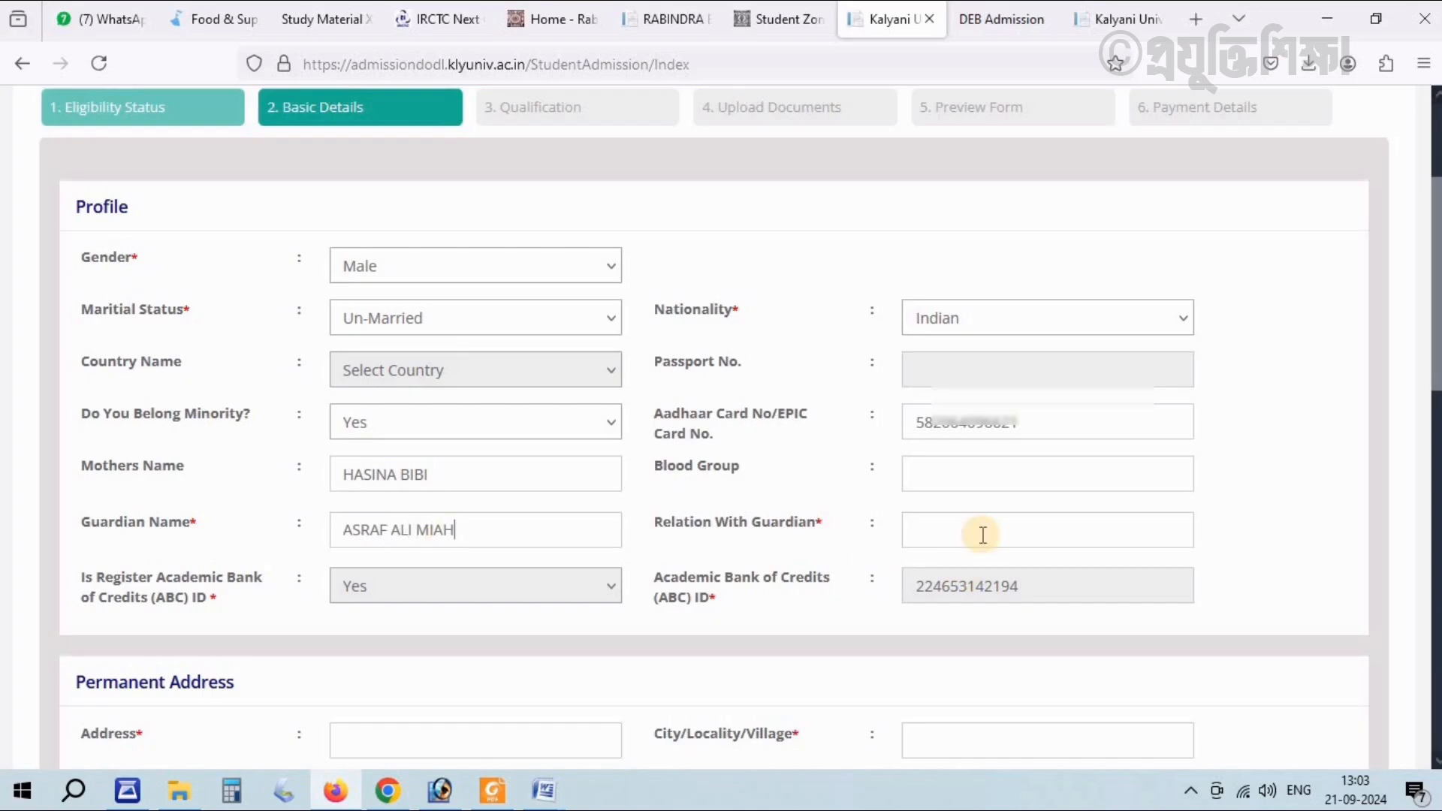
# - Enter the guardian relation as FATHER and type the permanent address, village and post office
pyautogui.write('FATHER')
pyautogui.click(826, 614)
pyautogui.scroll(-3, 825, 613)
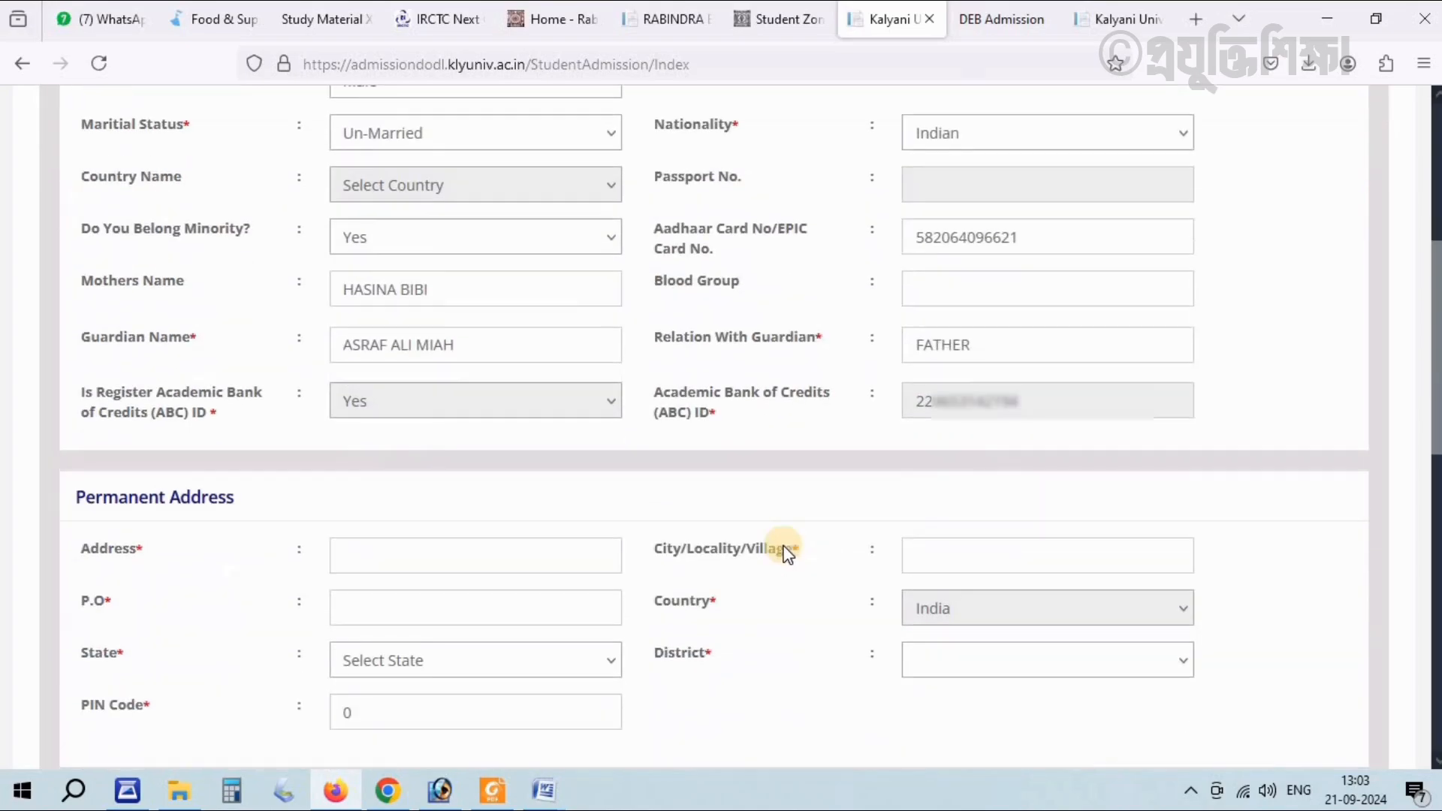
pyautogui.scroll(-1, 872, 410)
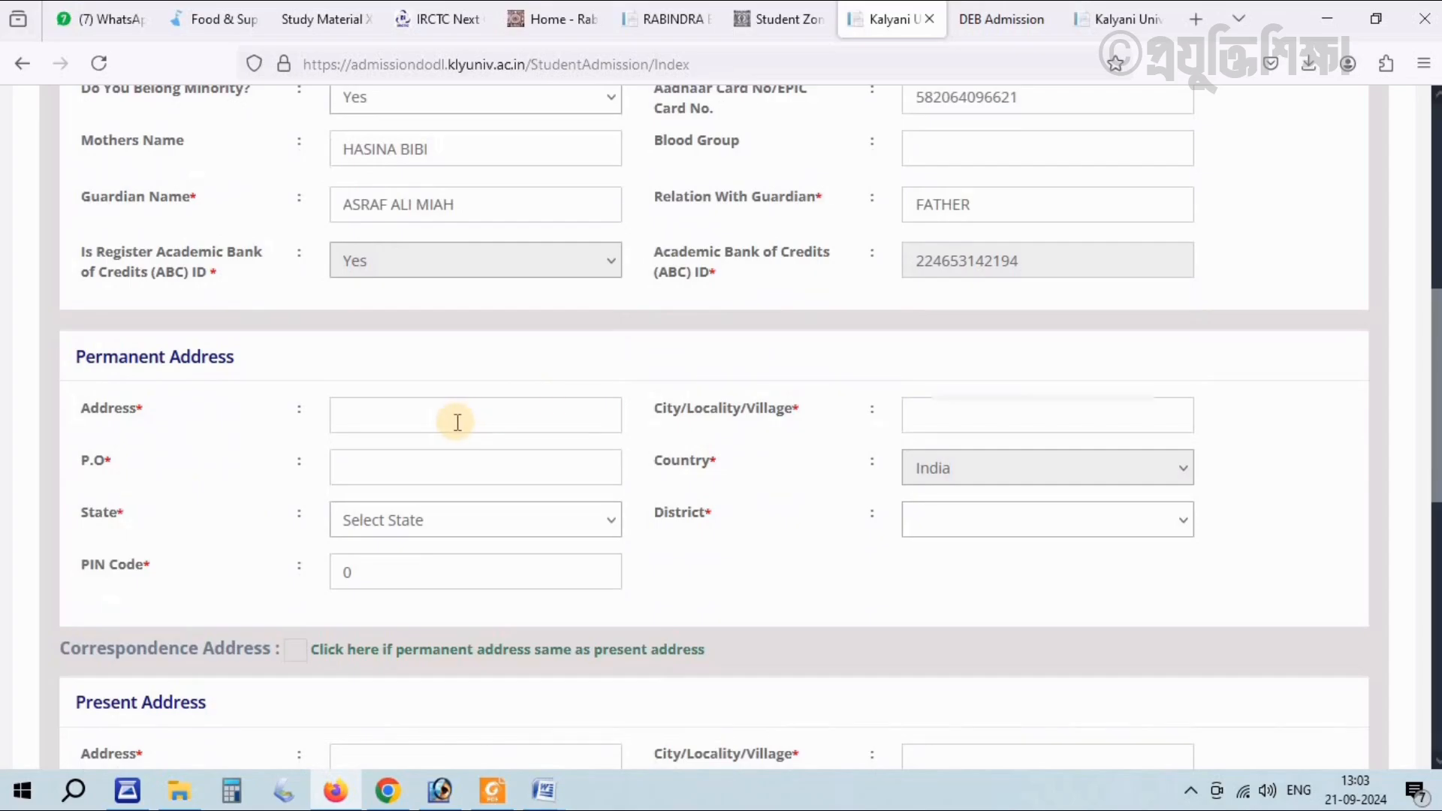
pyautogui.click(458, 423)
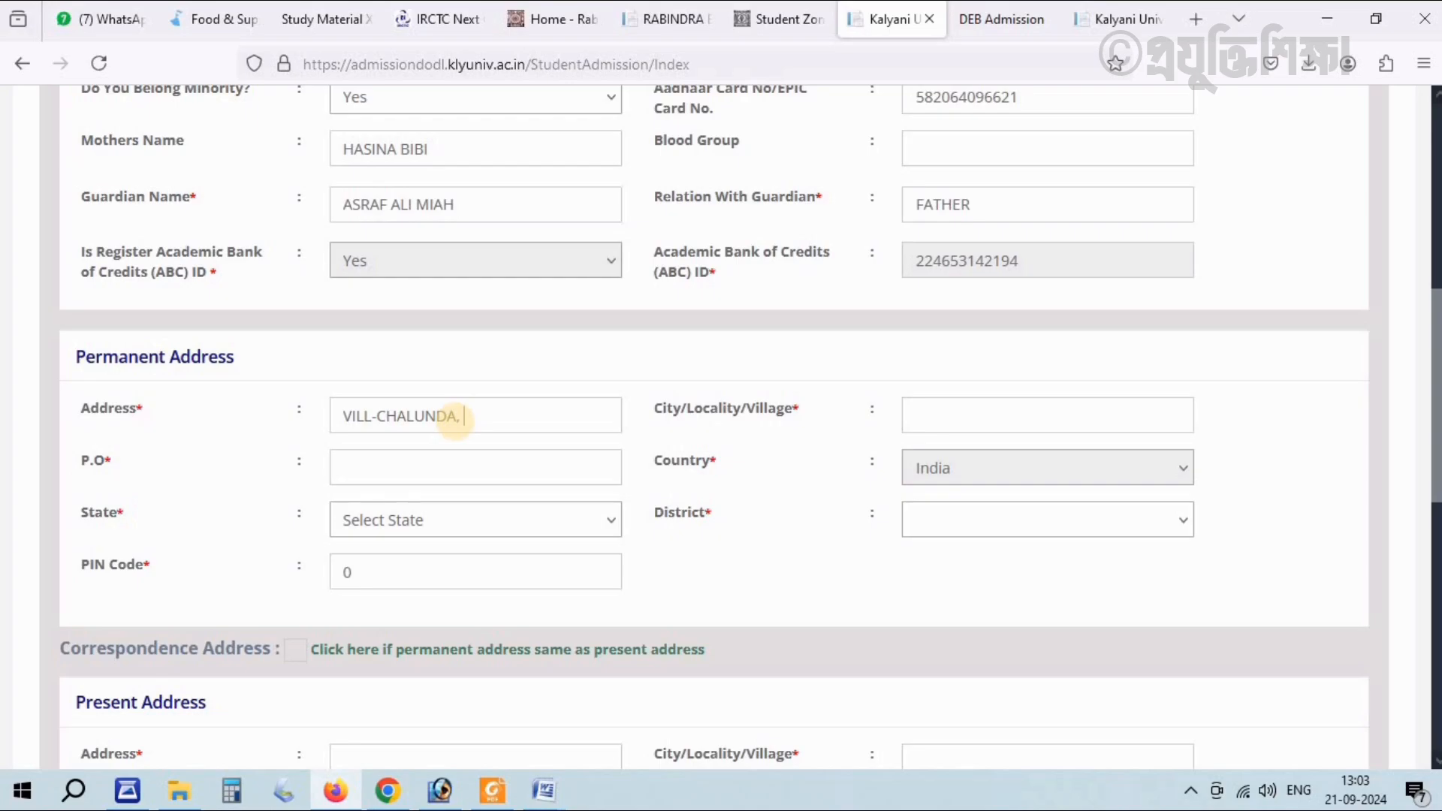
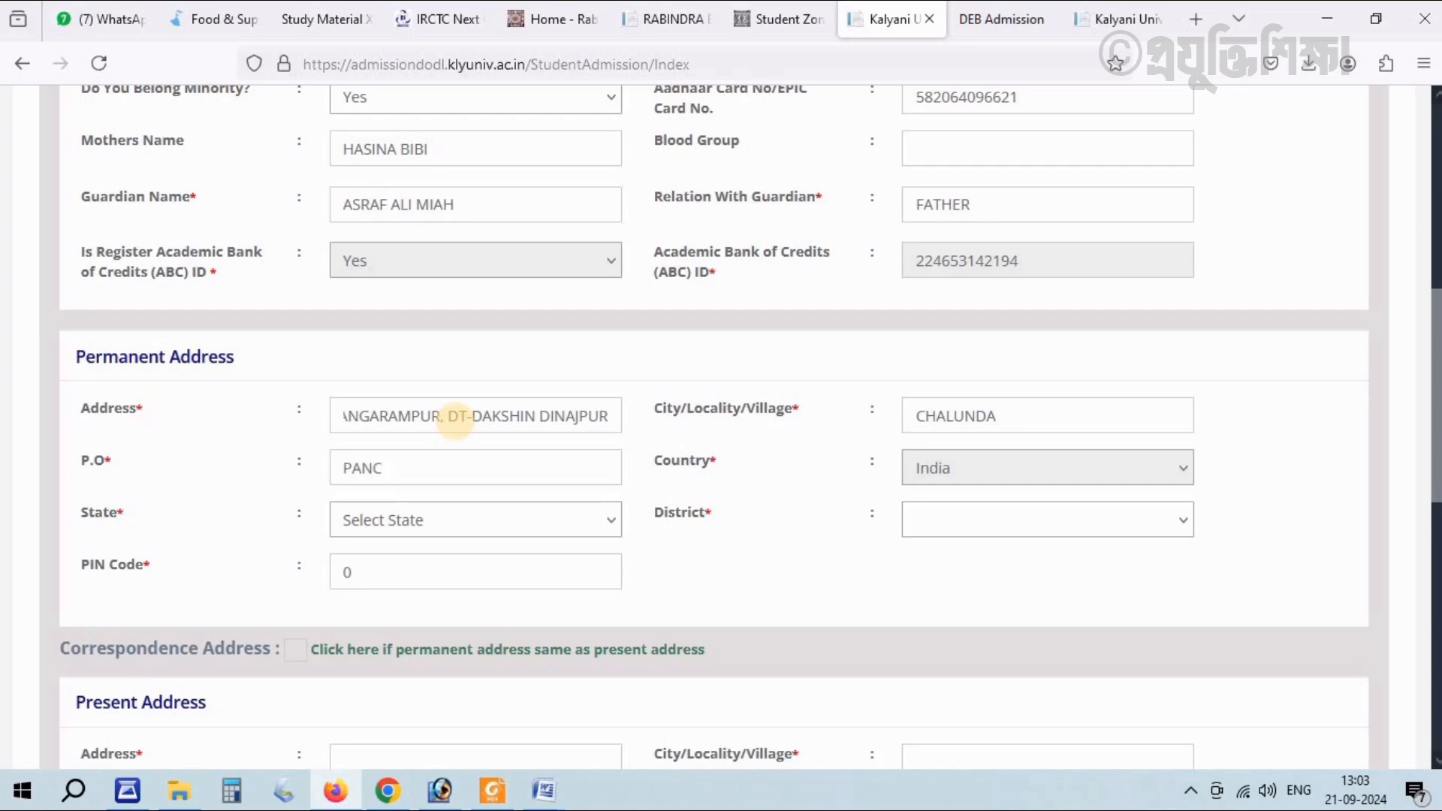
pyautogui.press('Tab')
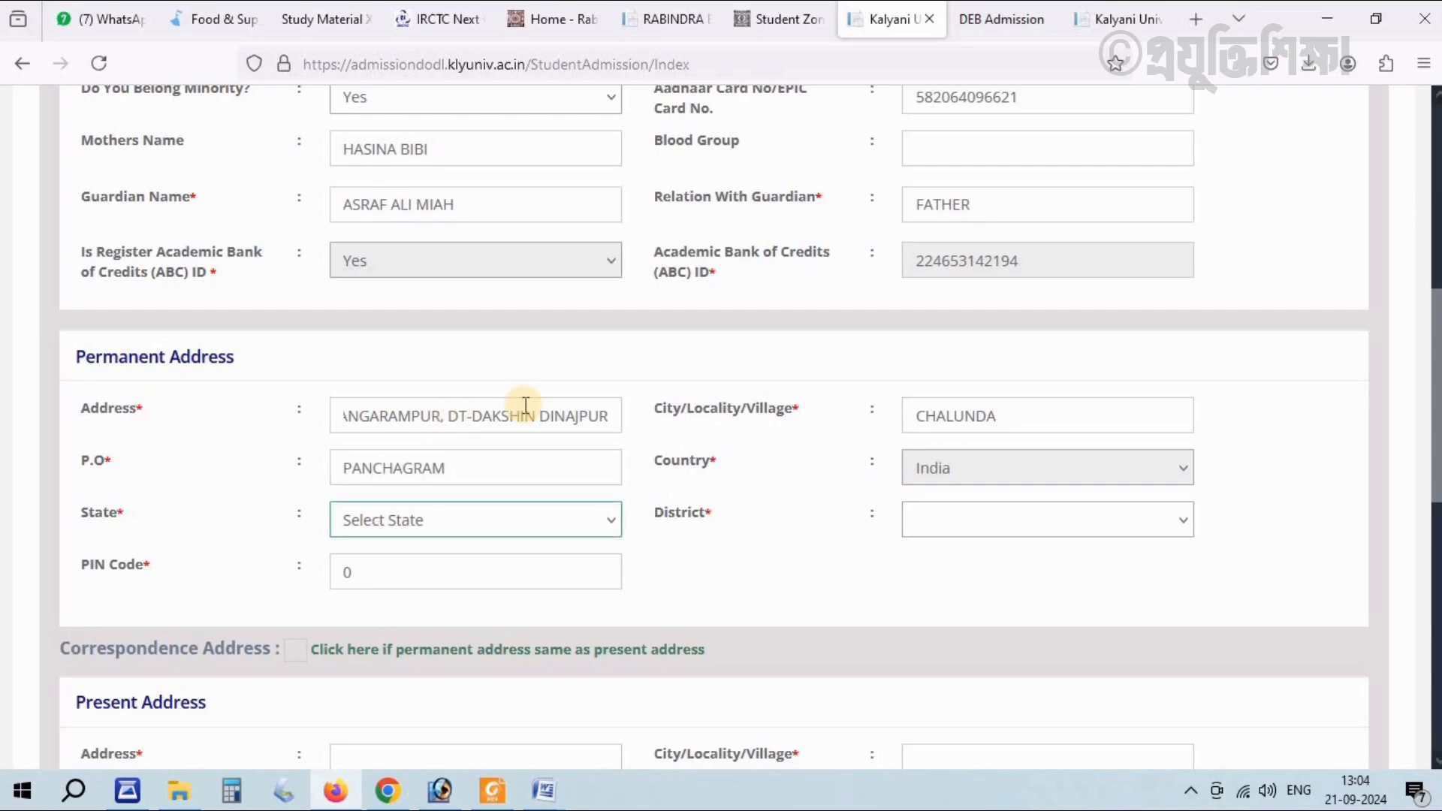
# - Choose the permanent address state and district, and enter the six-digit PIN code
pyautogui.click(437, 518)
pyautogui.press('w')
pyautogui.press('Return')
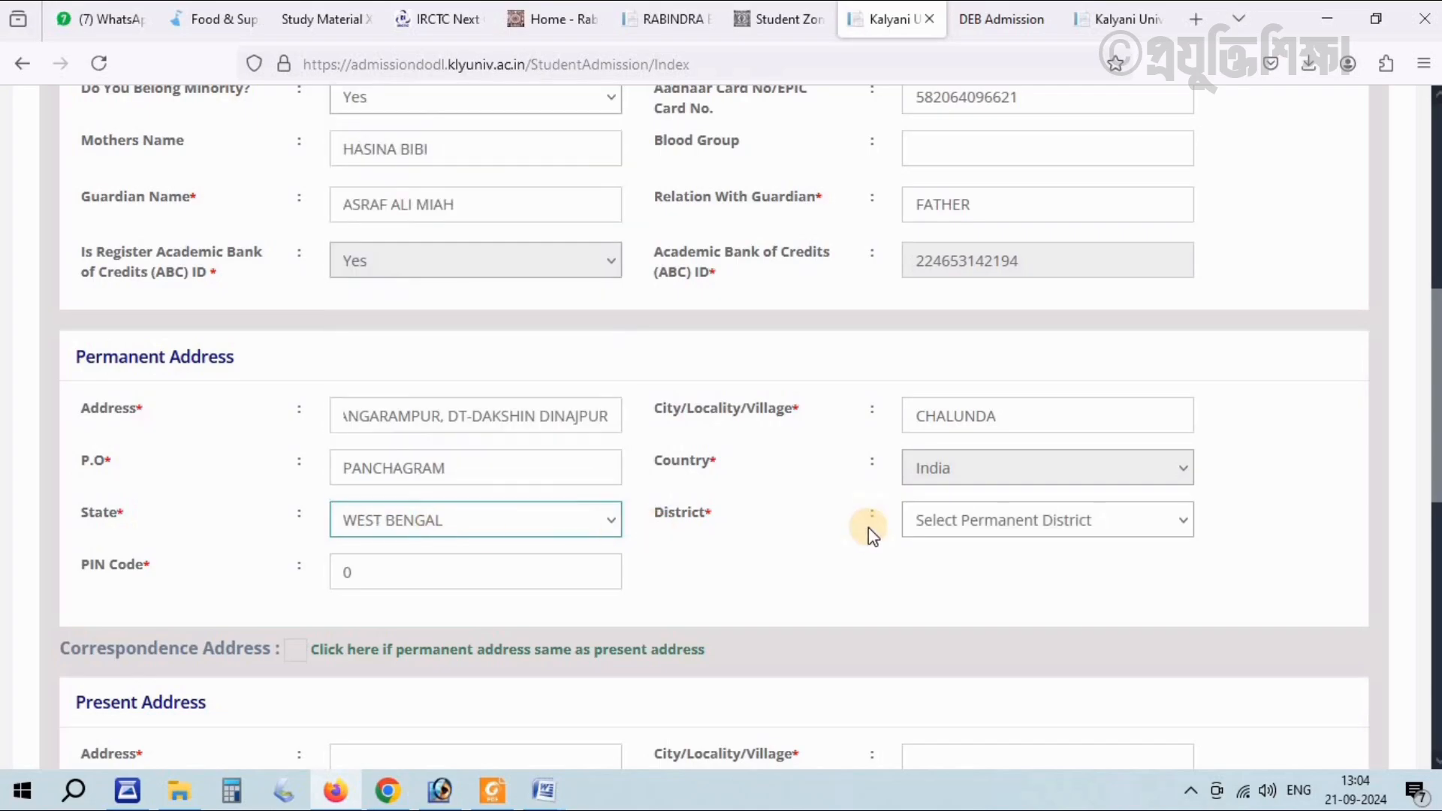
pyautogui.click(989, 540)
pyautogui.press('d')
pyautogui.press('d')
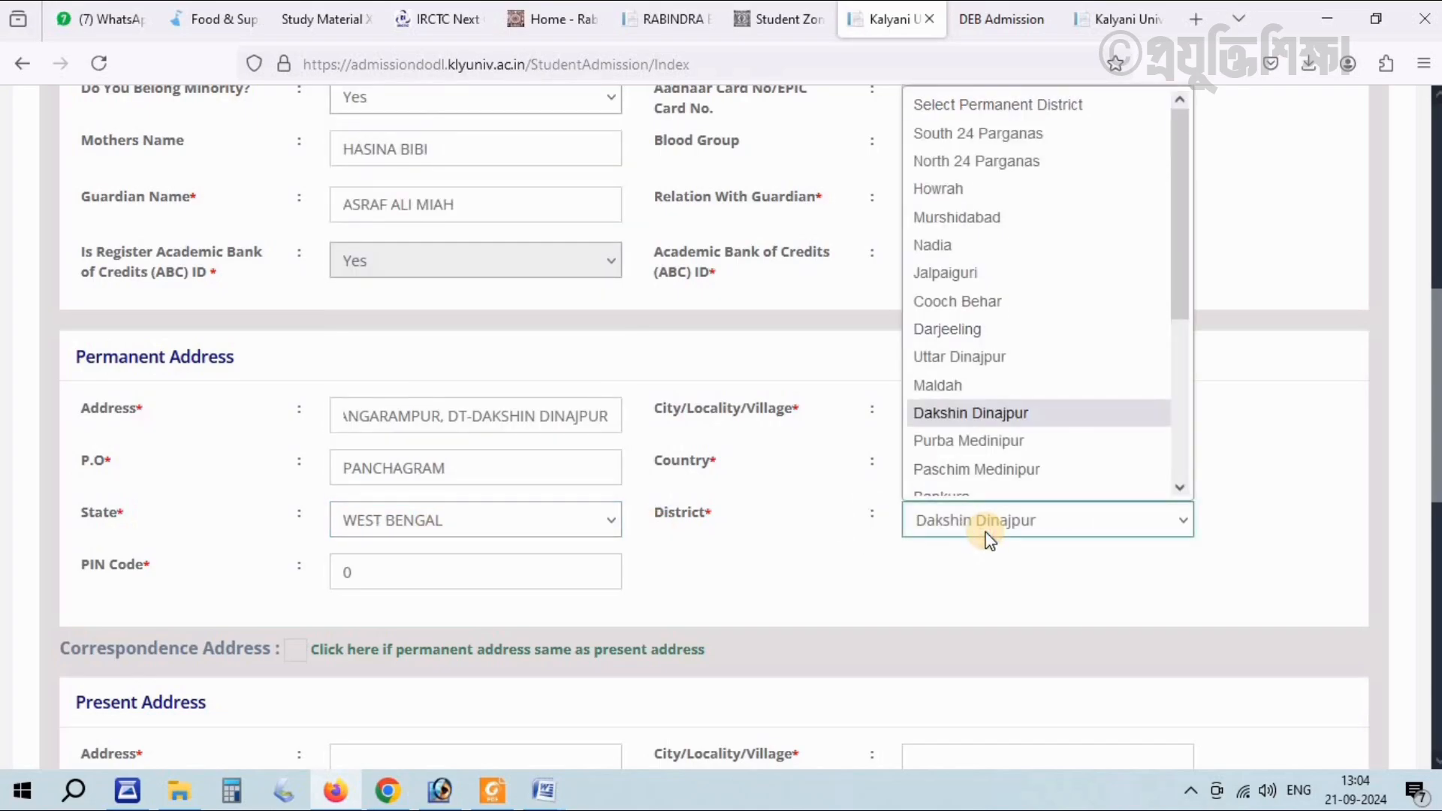
pyautogui.press('Return')
pyautogui.click(335, 571)
pyautogui.write('7')
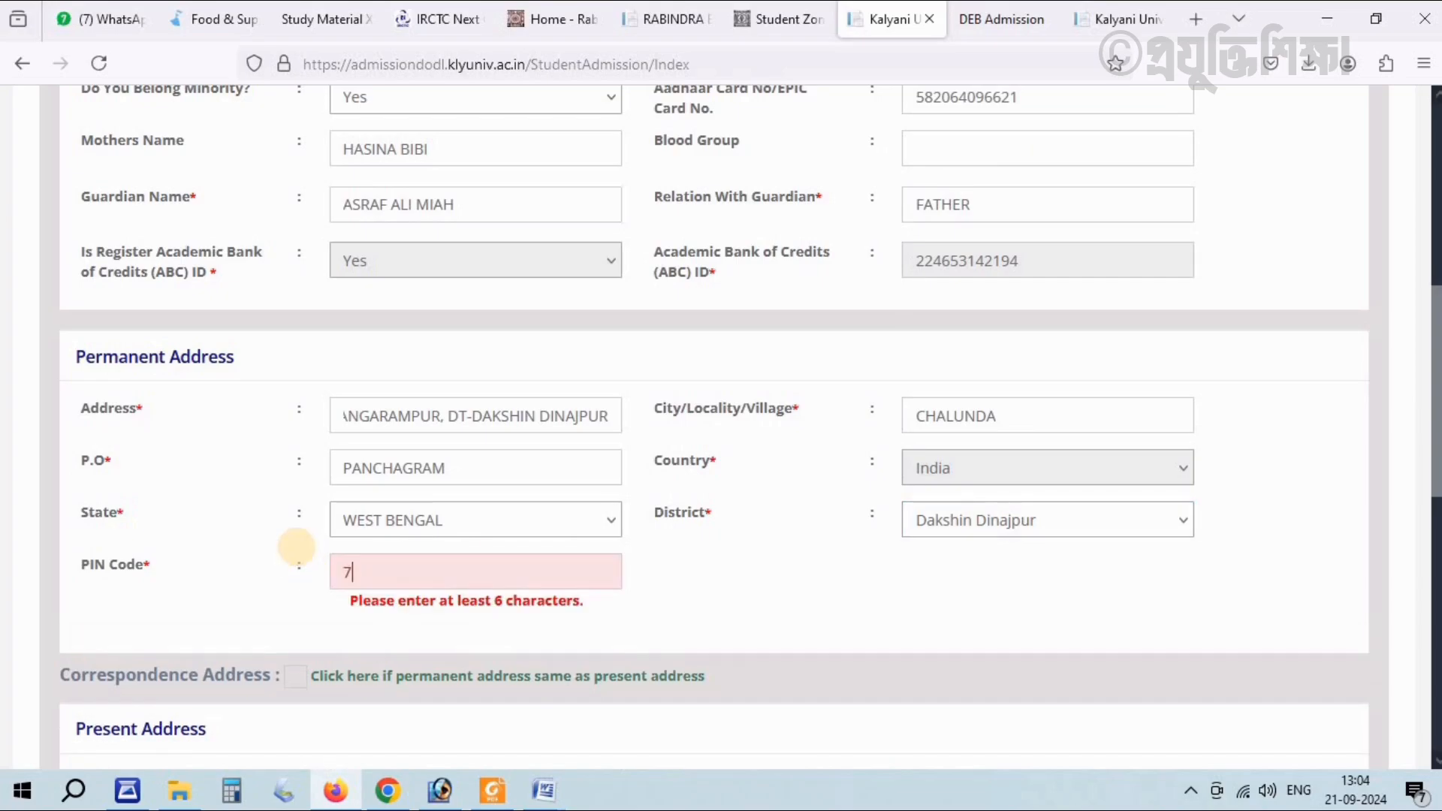
pyautogui.write('33140')
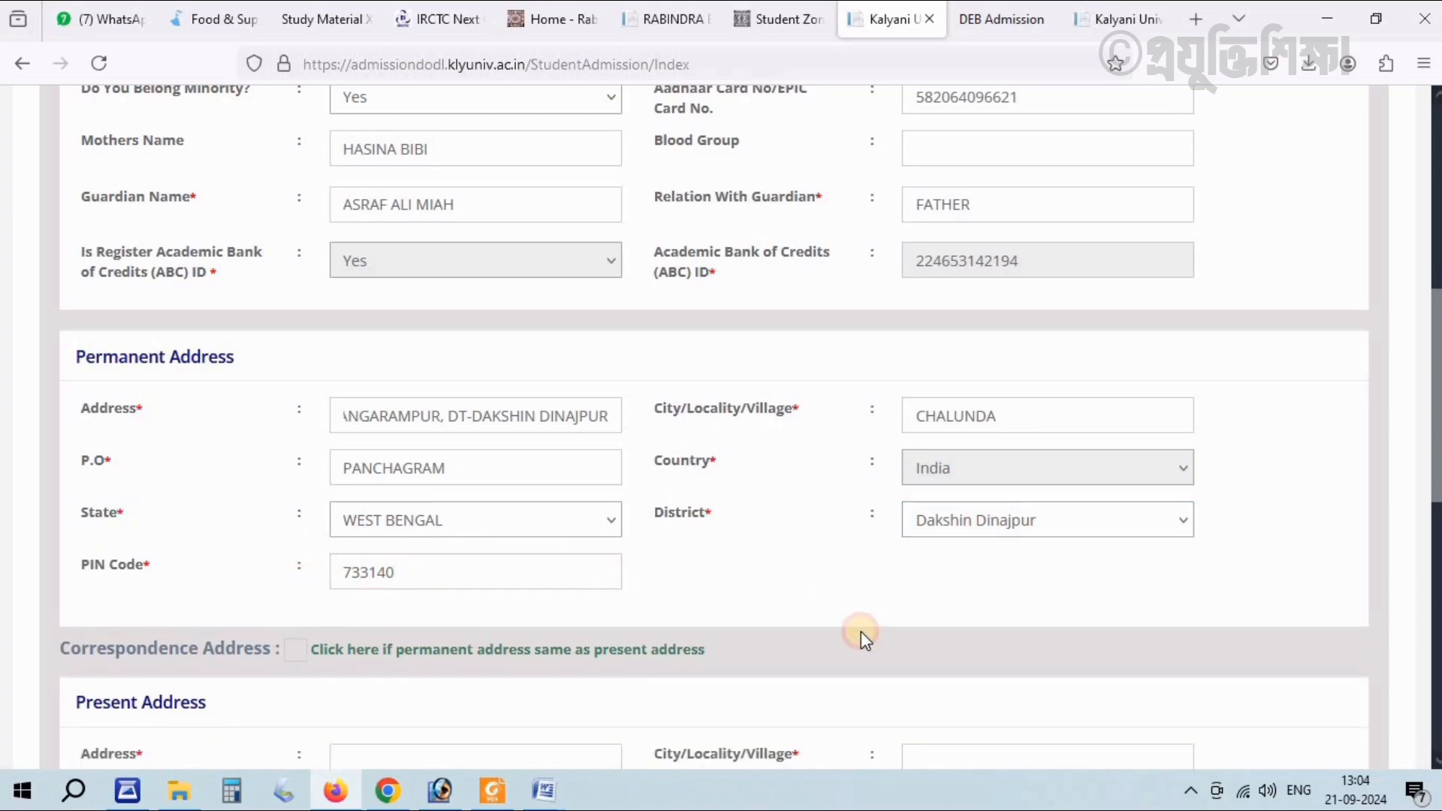
pyautogui.scroll(-2, 774, 498)
pyautogui.scroll(-4, 774, 499)
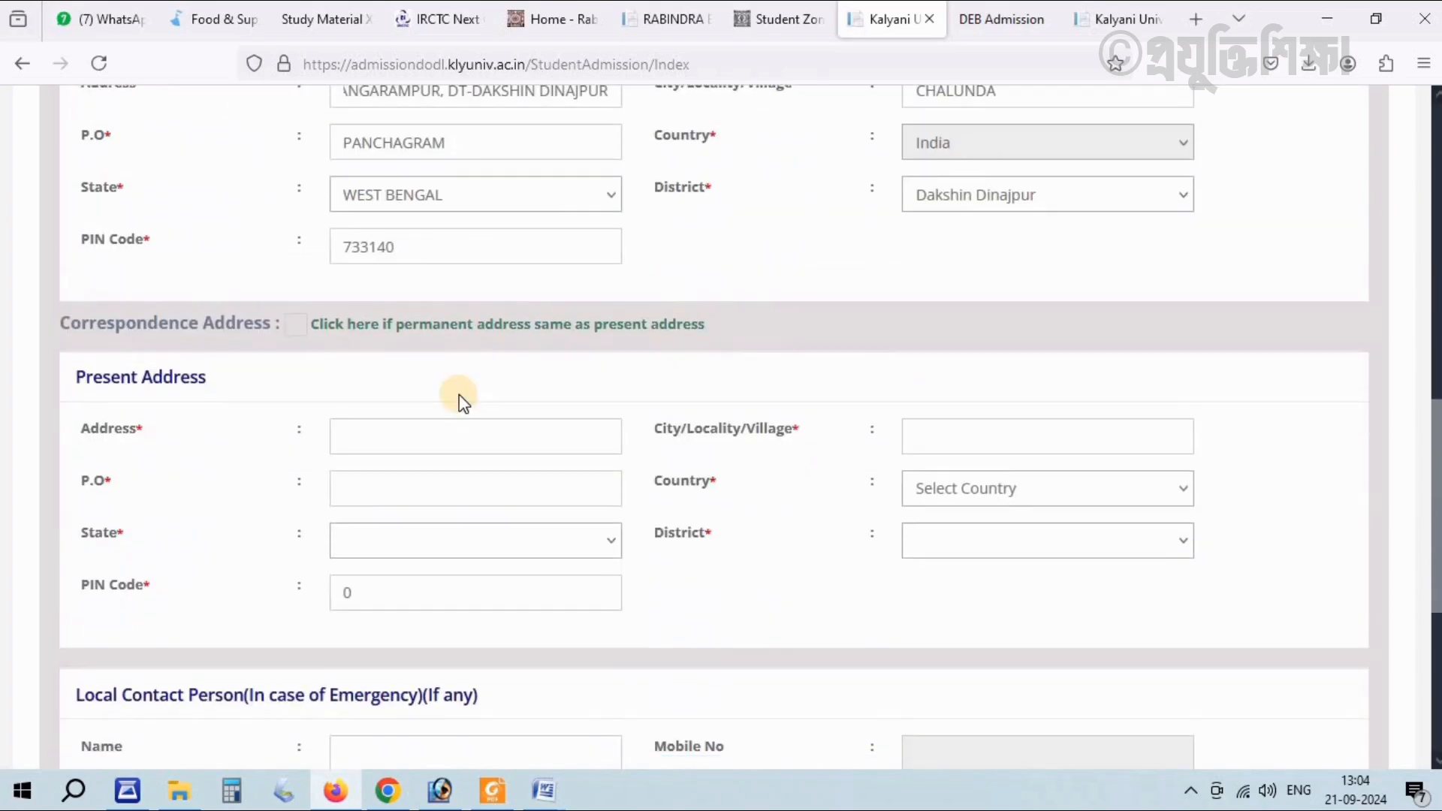
# - Copy the permanent address into present address, clear the Distance field's 0, and save basic details
pyautogui.click(544, 325)
pyautogui.scroll(-2, 789, 377)
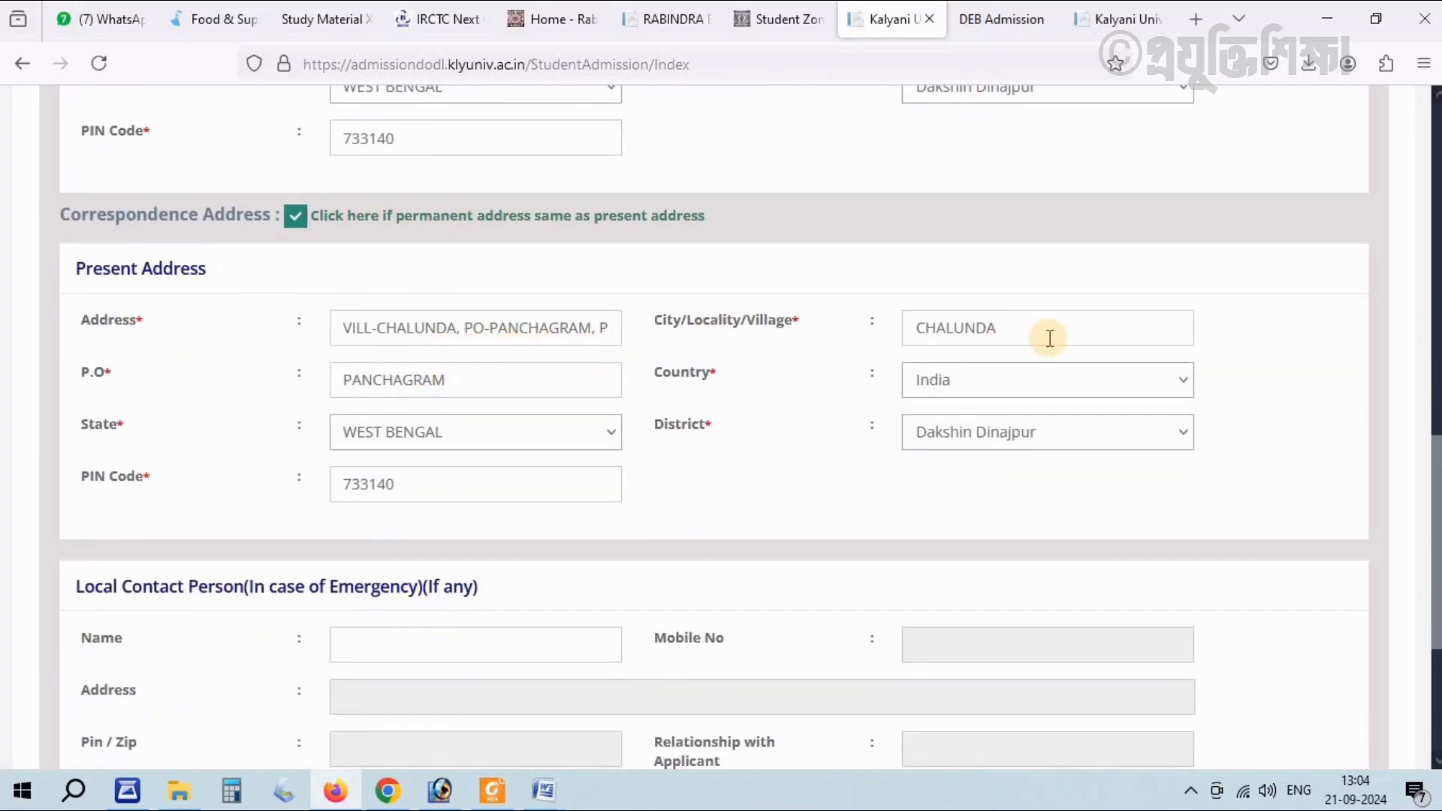
pyautogui.scroll(-2, 697, 372)
pyautogui.scroll(-4, 429, 497)
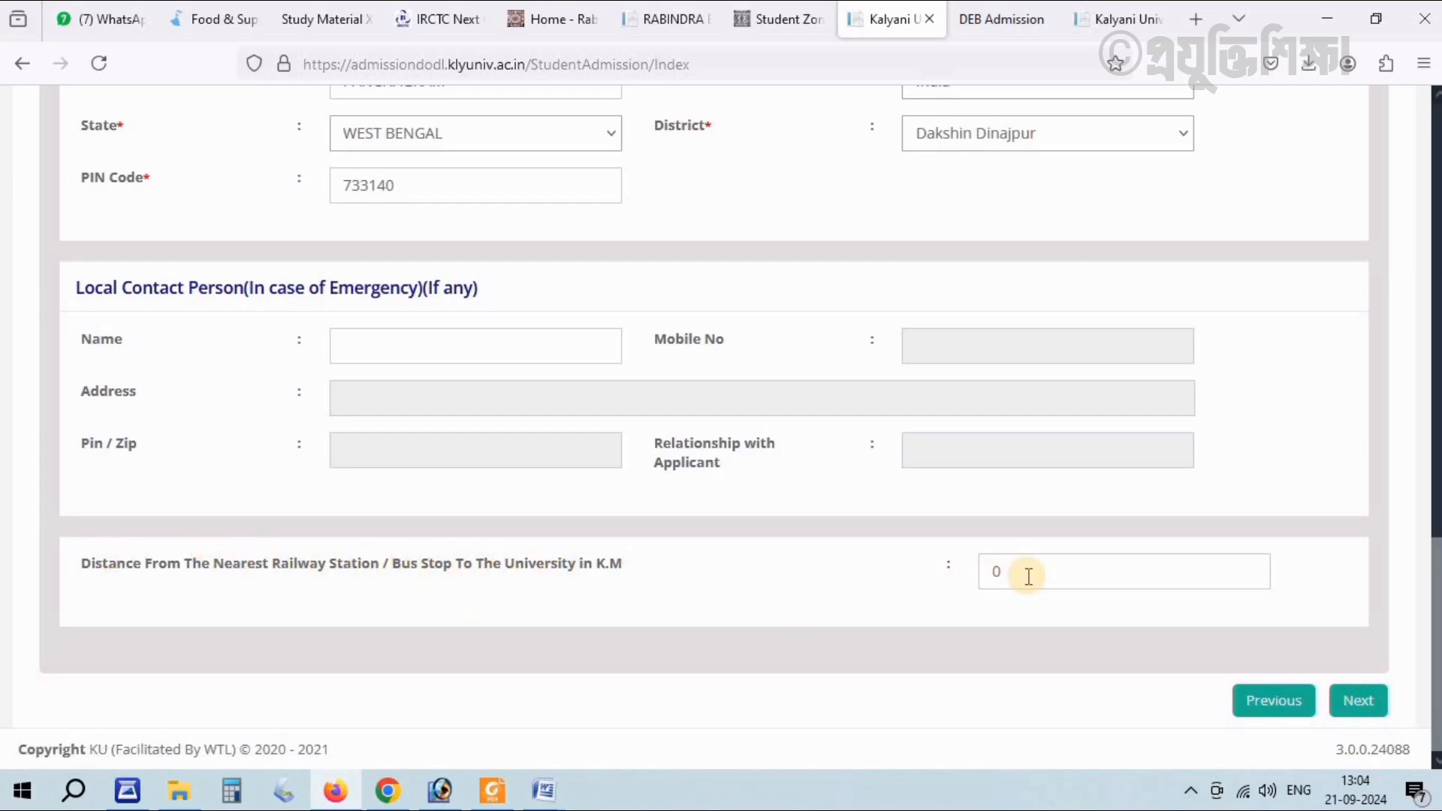
pyautogui.moveTo(1073, 577); pyautogui.dragTo(938, 563)
pyautogui.press('BackSpace')
pyautogui.click(1354, 706)
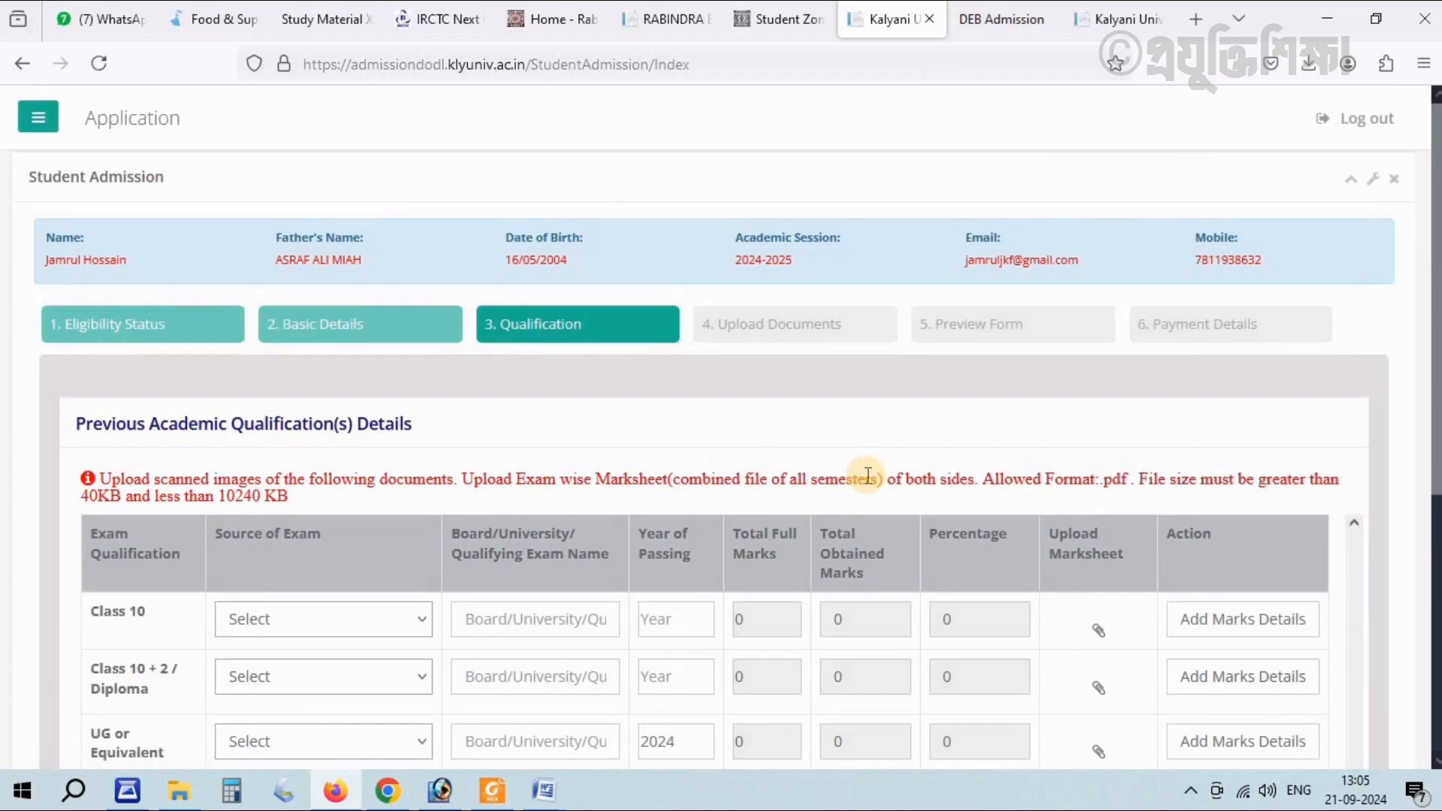
# - Set the exam source to WB Board for both Class 10 and Class 10+2
pyautogui.scroll(-3, 403, 461)
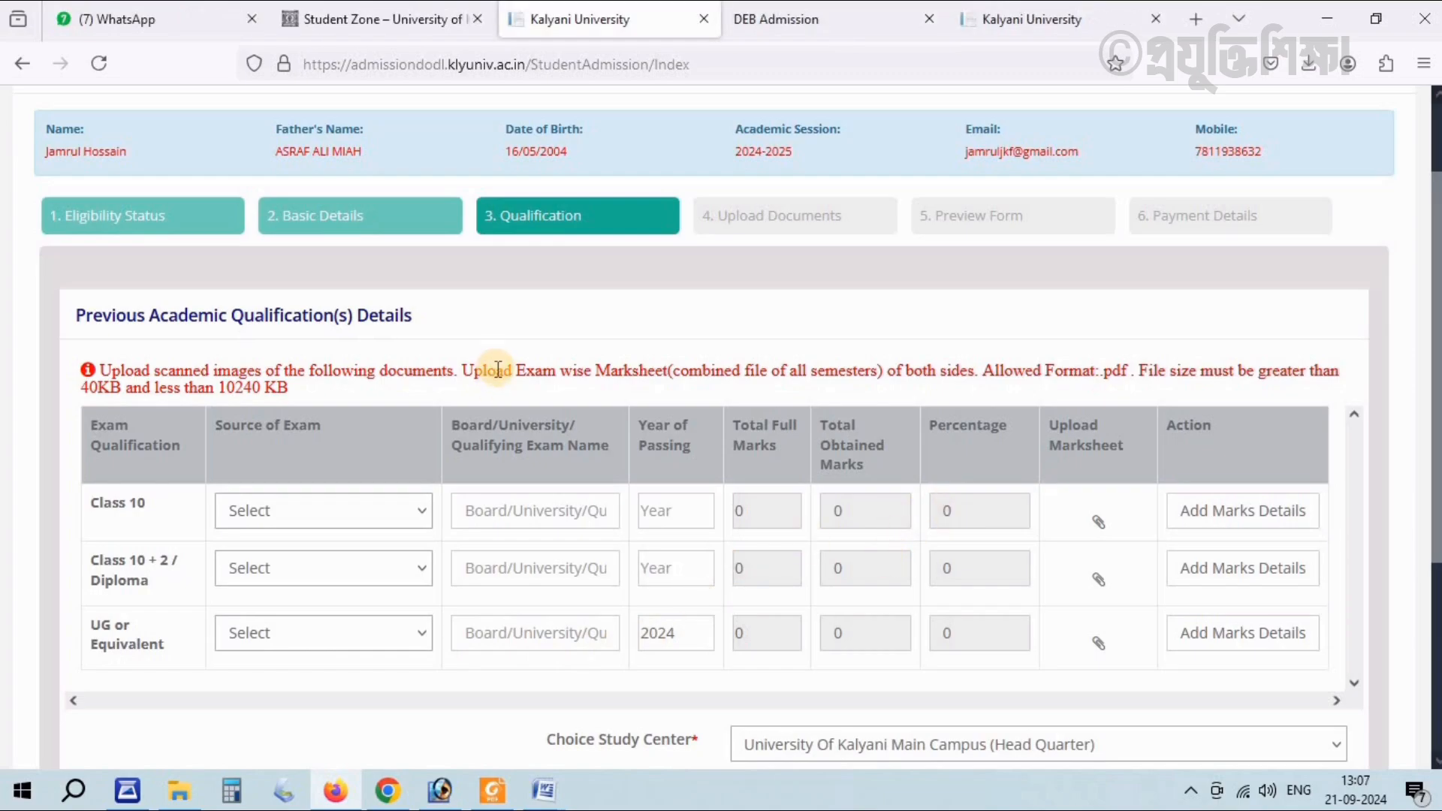
pyautogui.click(281, 511)
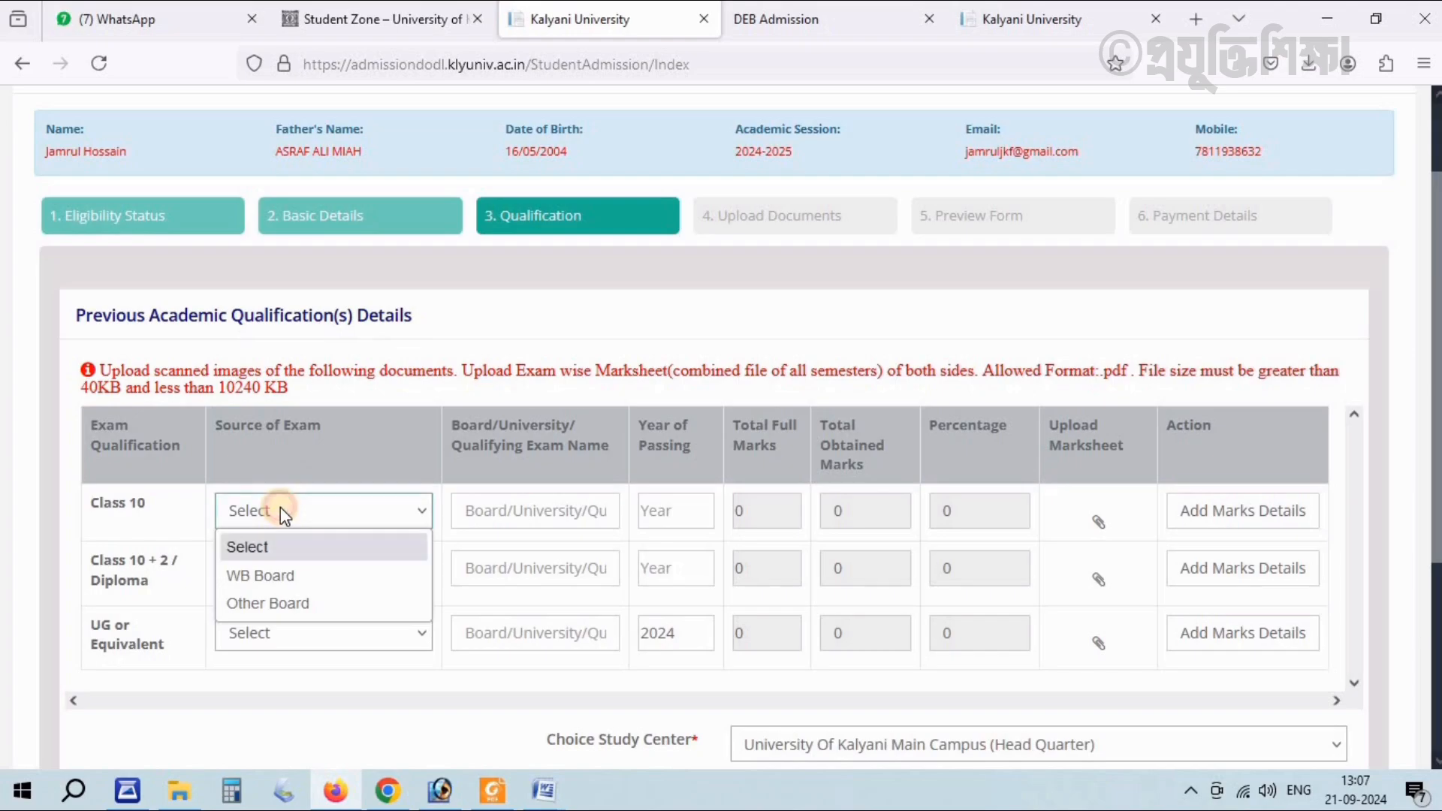
pyautogui.click(275, 579)
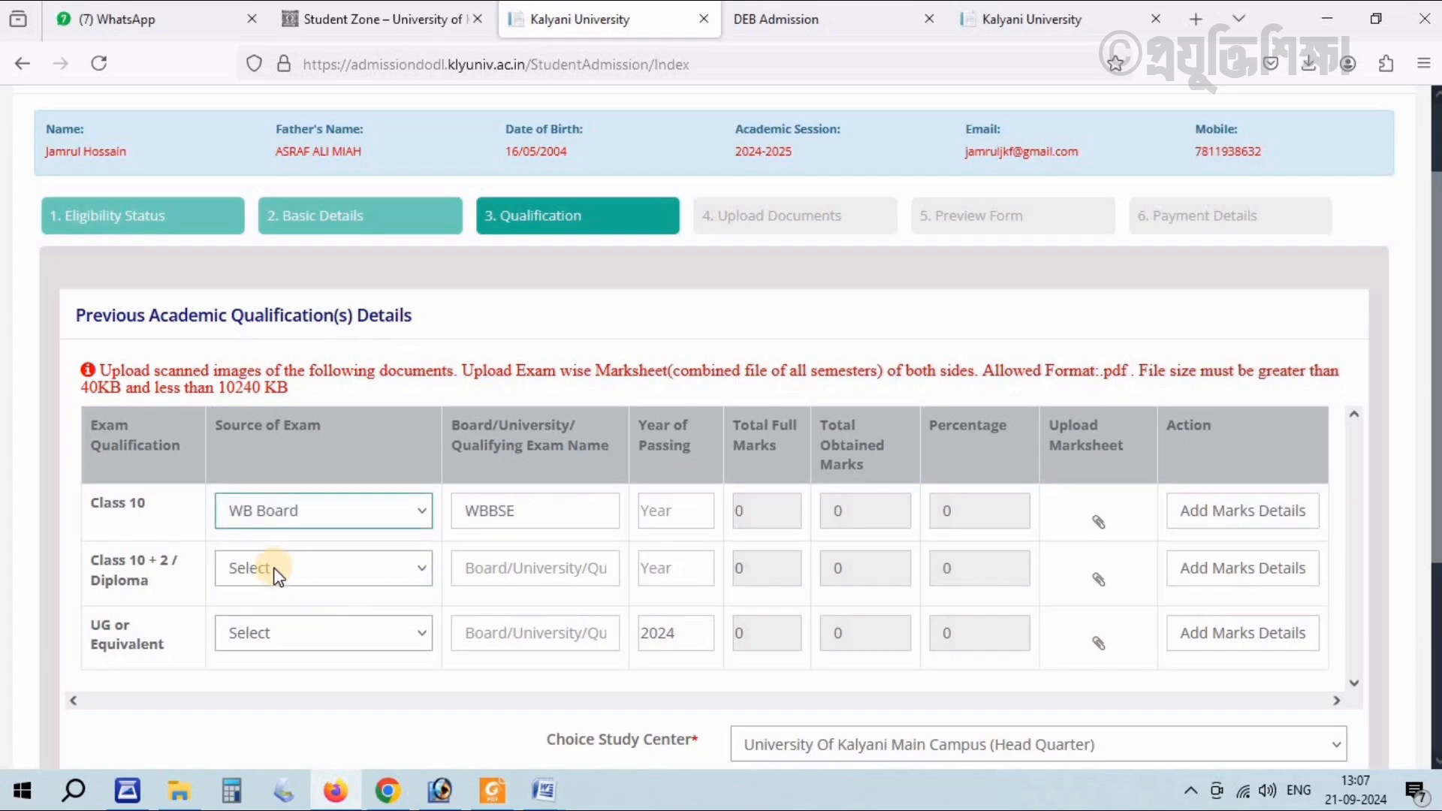
pyautogui.click(276, 573)
pyautogui.click(267, 628)
# - Set UG to General/Pass Graduate (10+2+3), paste the university name, and enter Class 10 year 2019
pyautogui.click(275, 644)
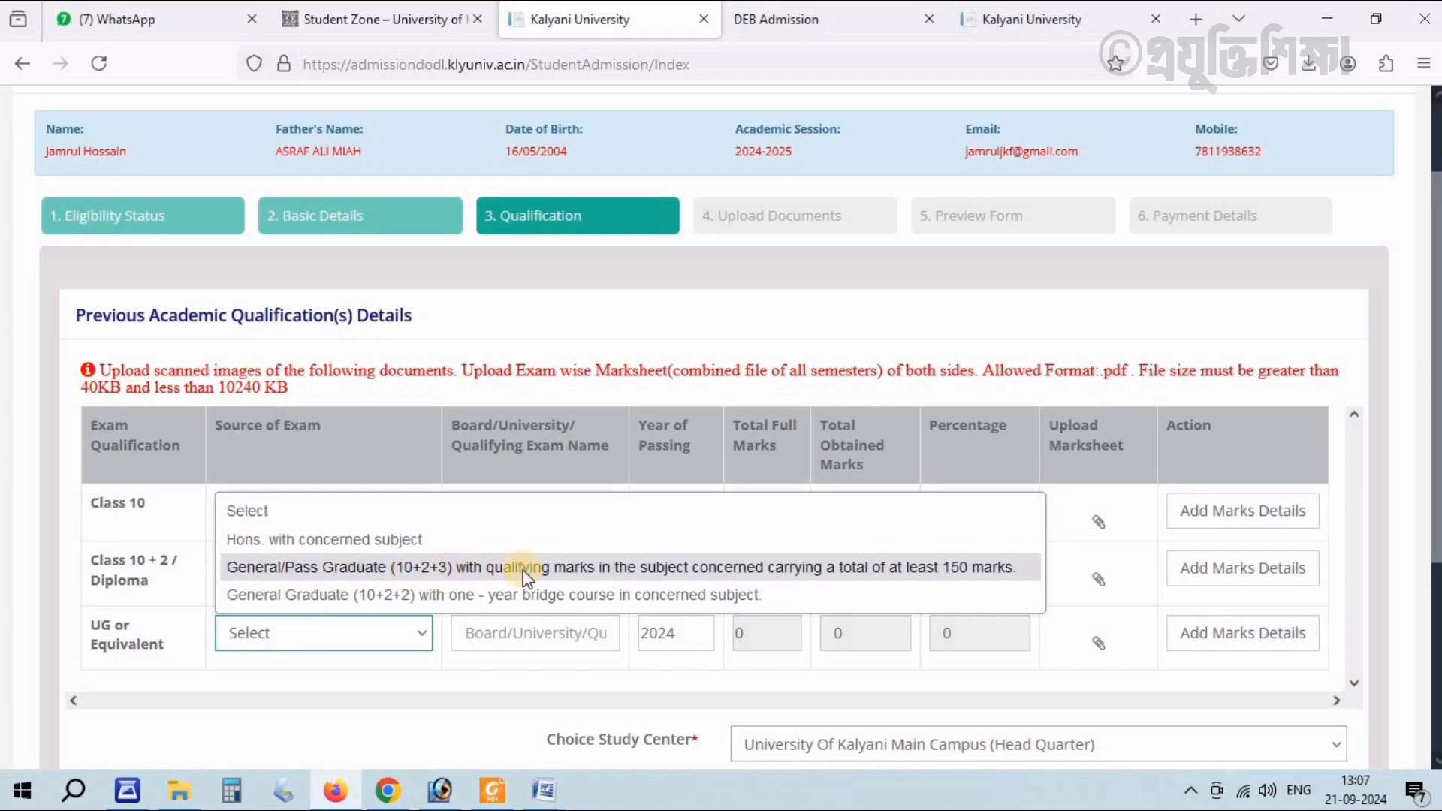
pyautogui.click(672, 568)
pyautogui.click(500, 637)
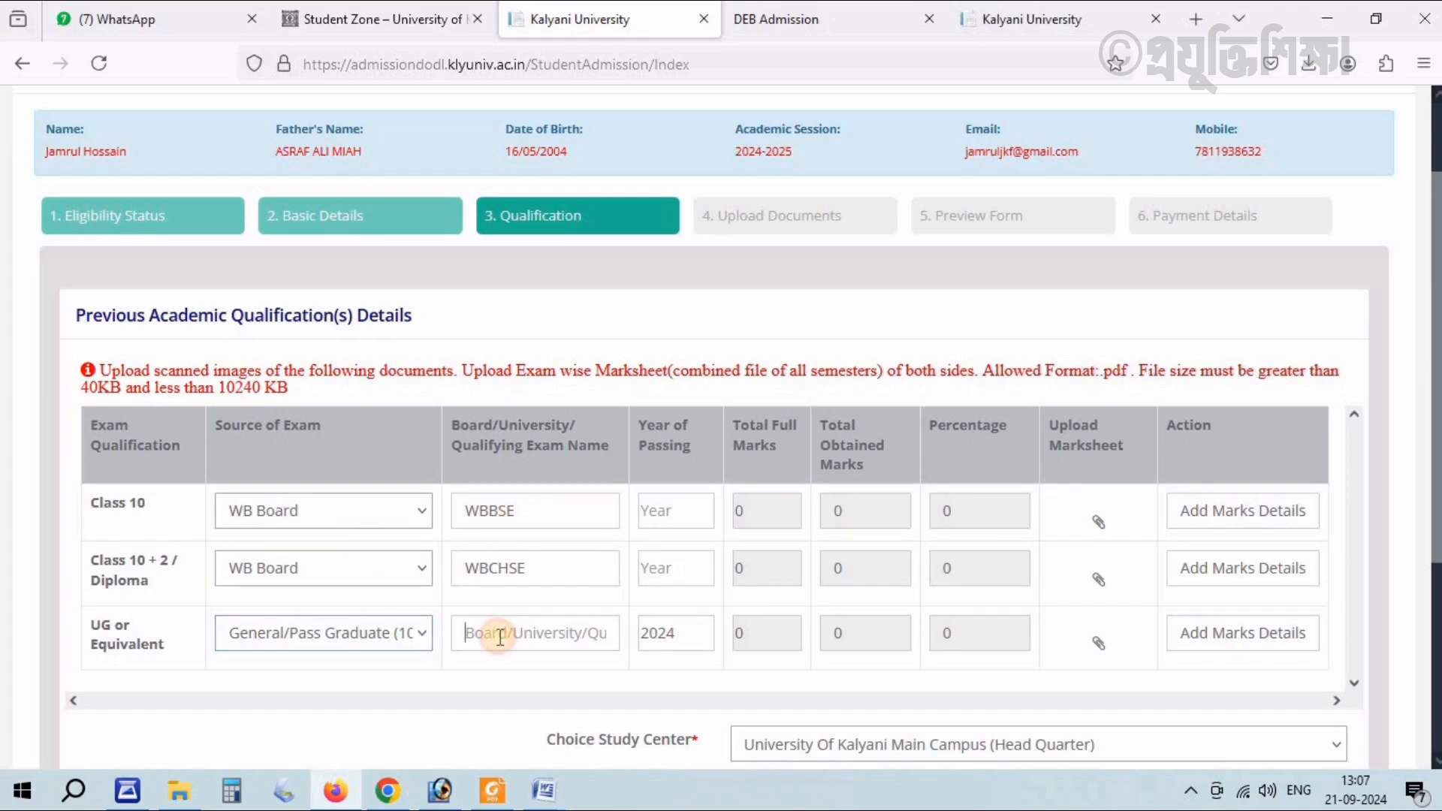
pyautogui.write('UNIVERSITY OF GOUR BANGA')
pyautogui.press('Tab')
pyautogui.click(676, 504)
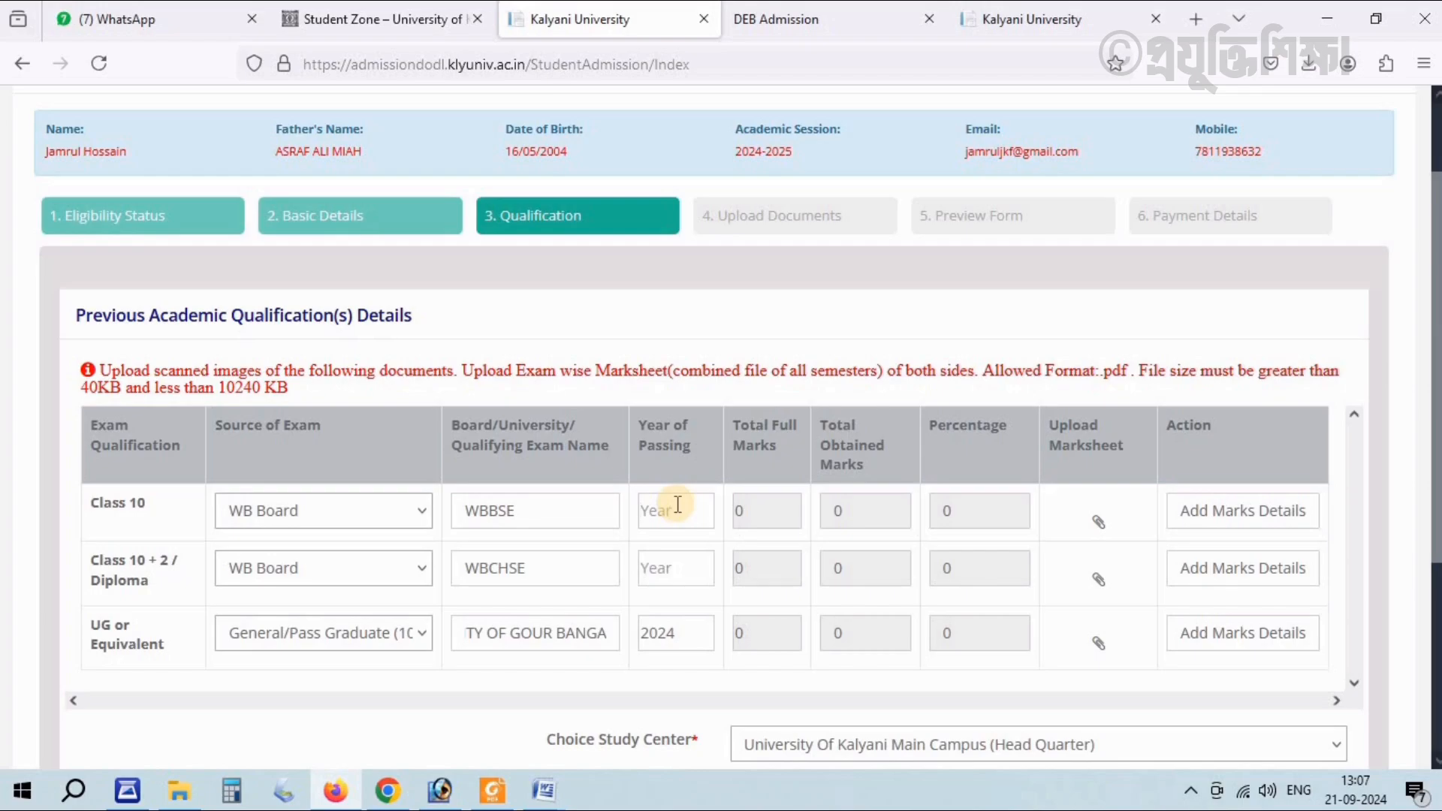
pyautogui.write('2019')
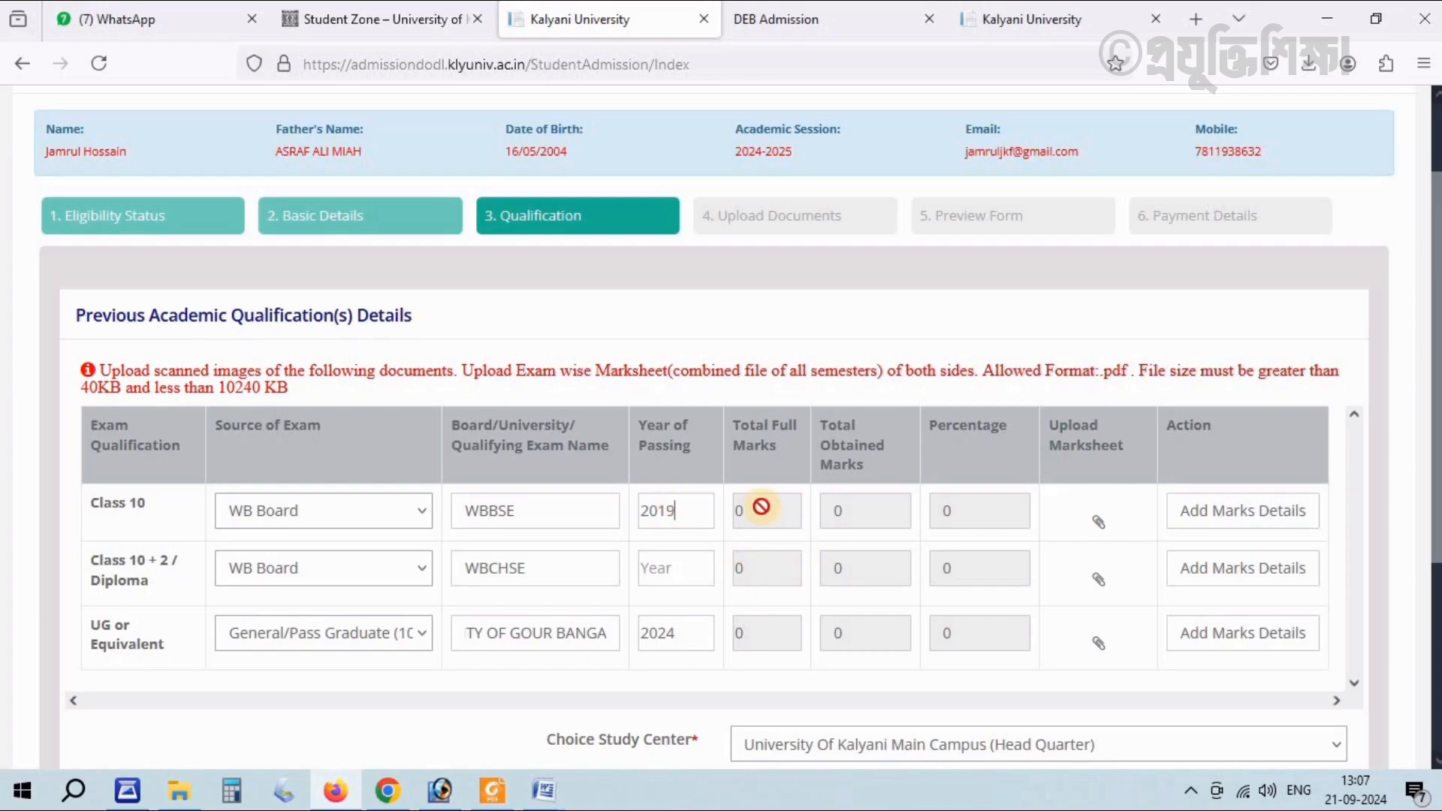
# - Add Marks Based Class 10 marks, 188 of 700, giving 26.86%
pyautogui.click(1231, 517)
pyautogui.scroll(-3, 1225, 519)
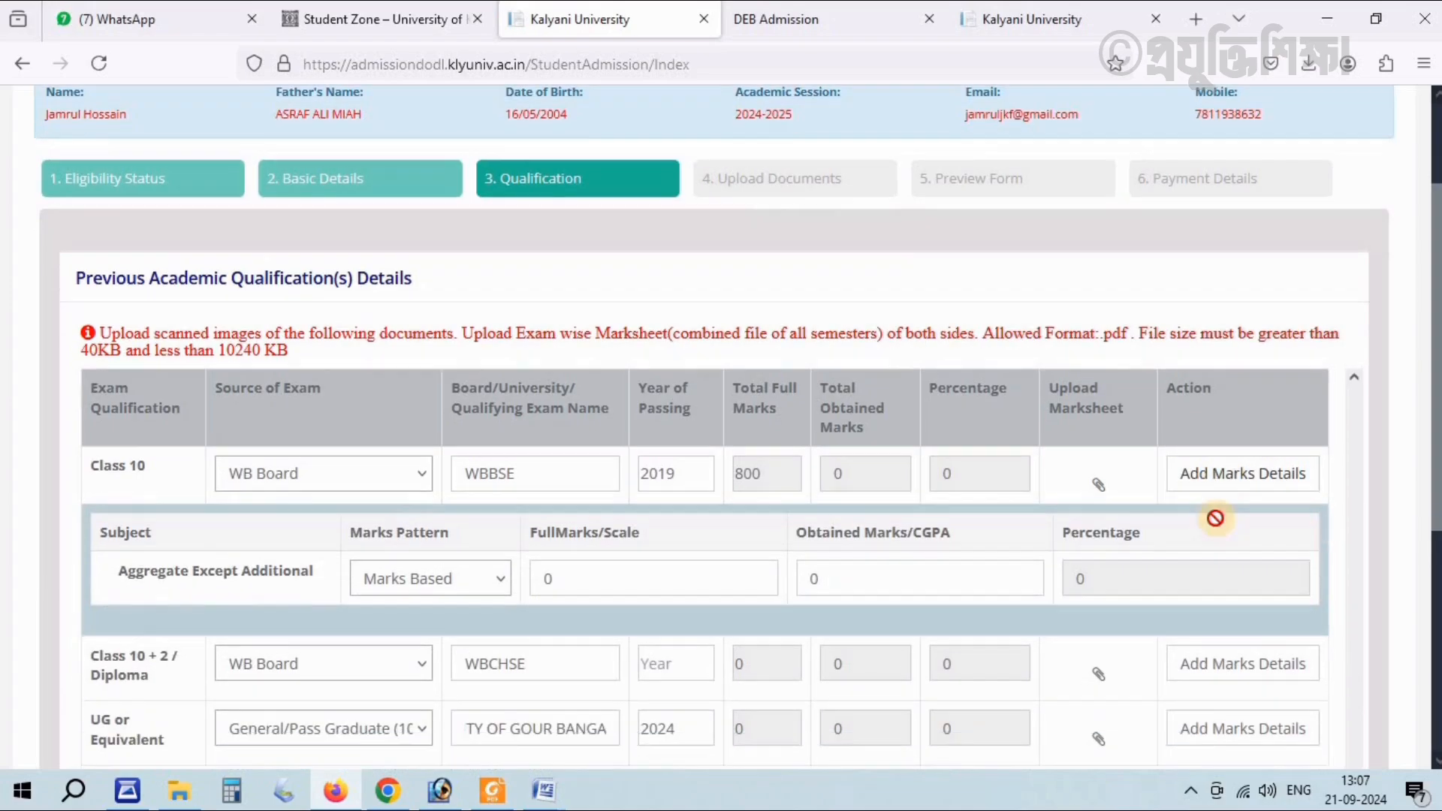
pyautogui.scroll(-3, 1006, 429)
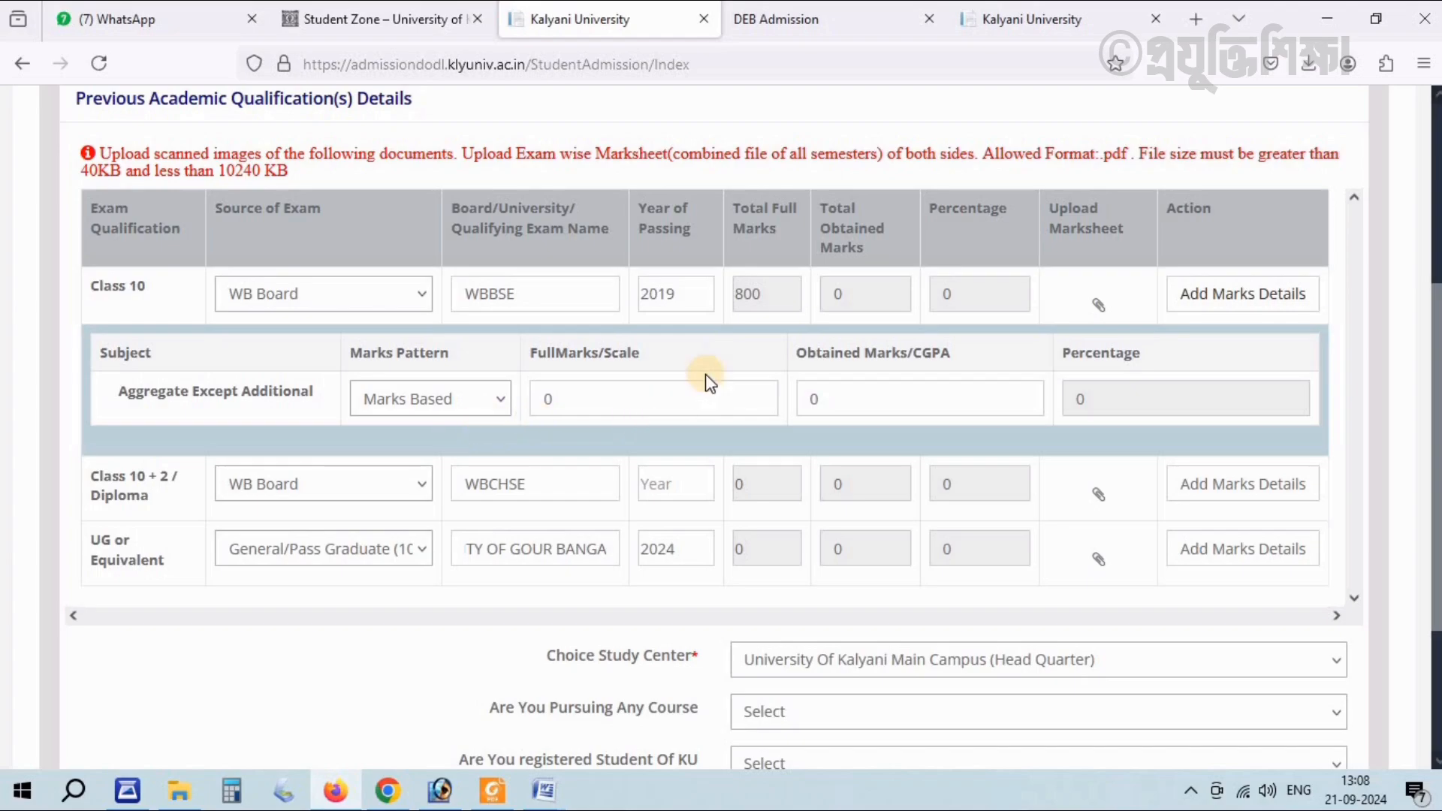
pyautogui.click(404, 399)
pyautogui.click(404, 399)
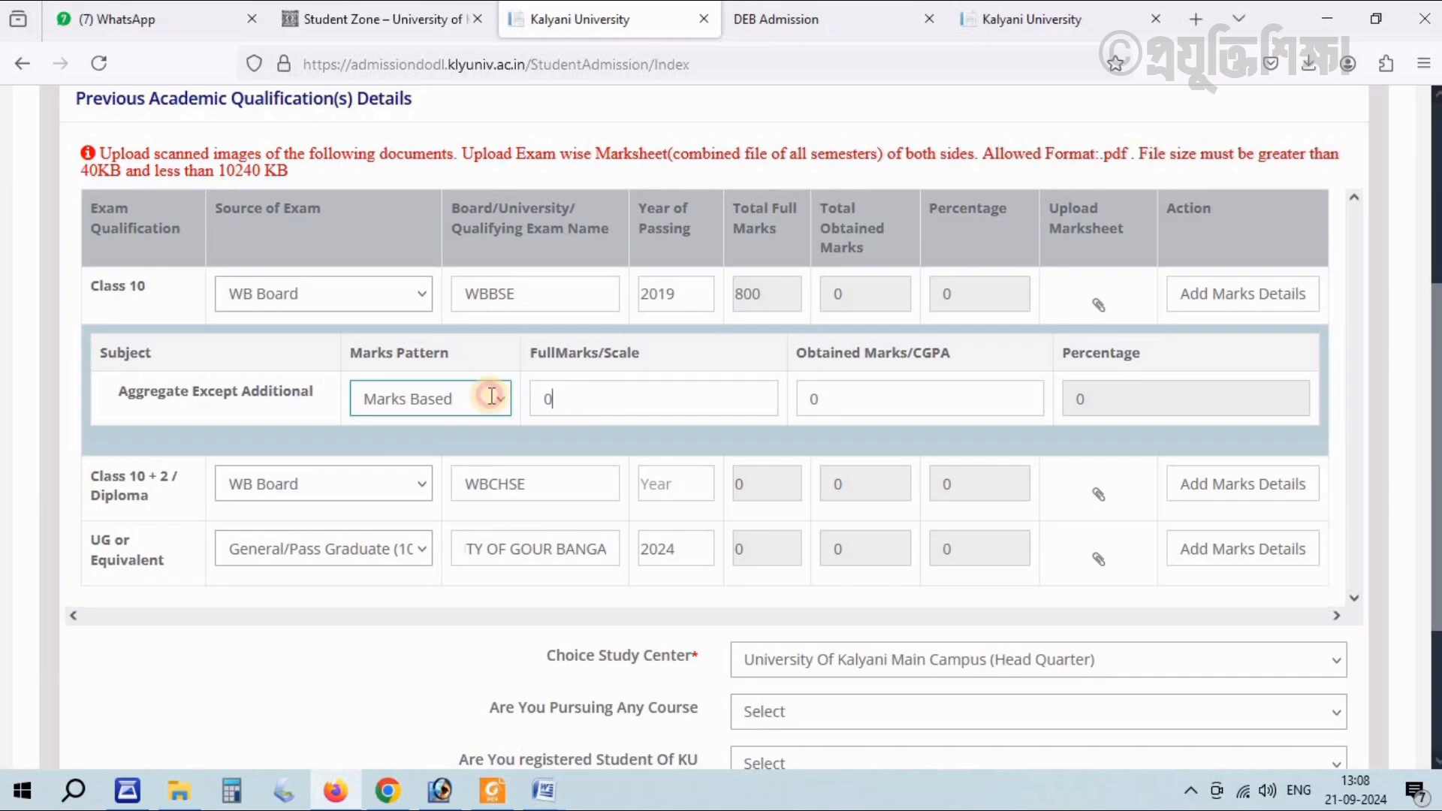
pyautogui.press('Tab')
pyautogui.press('BackSpace')
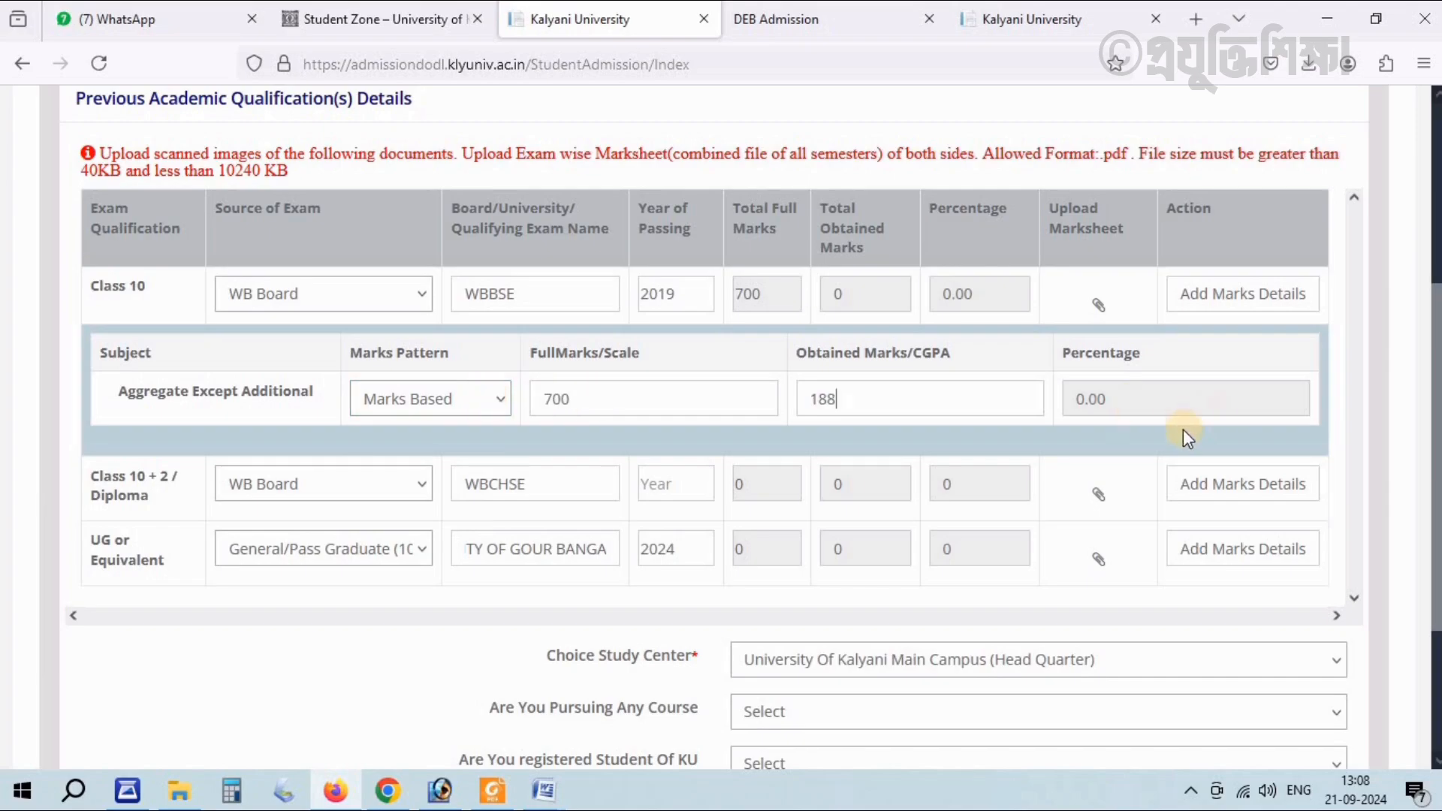
pyautogui.click(1182, 431)
# - Keep the Class 10+2 board as WB Board and enter passing year 2021
pyautogui.scroll(-1, 1033, 398)
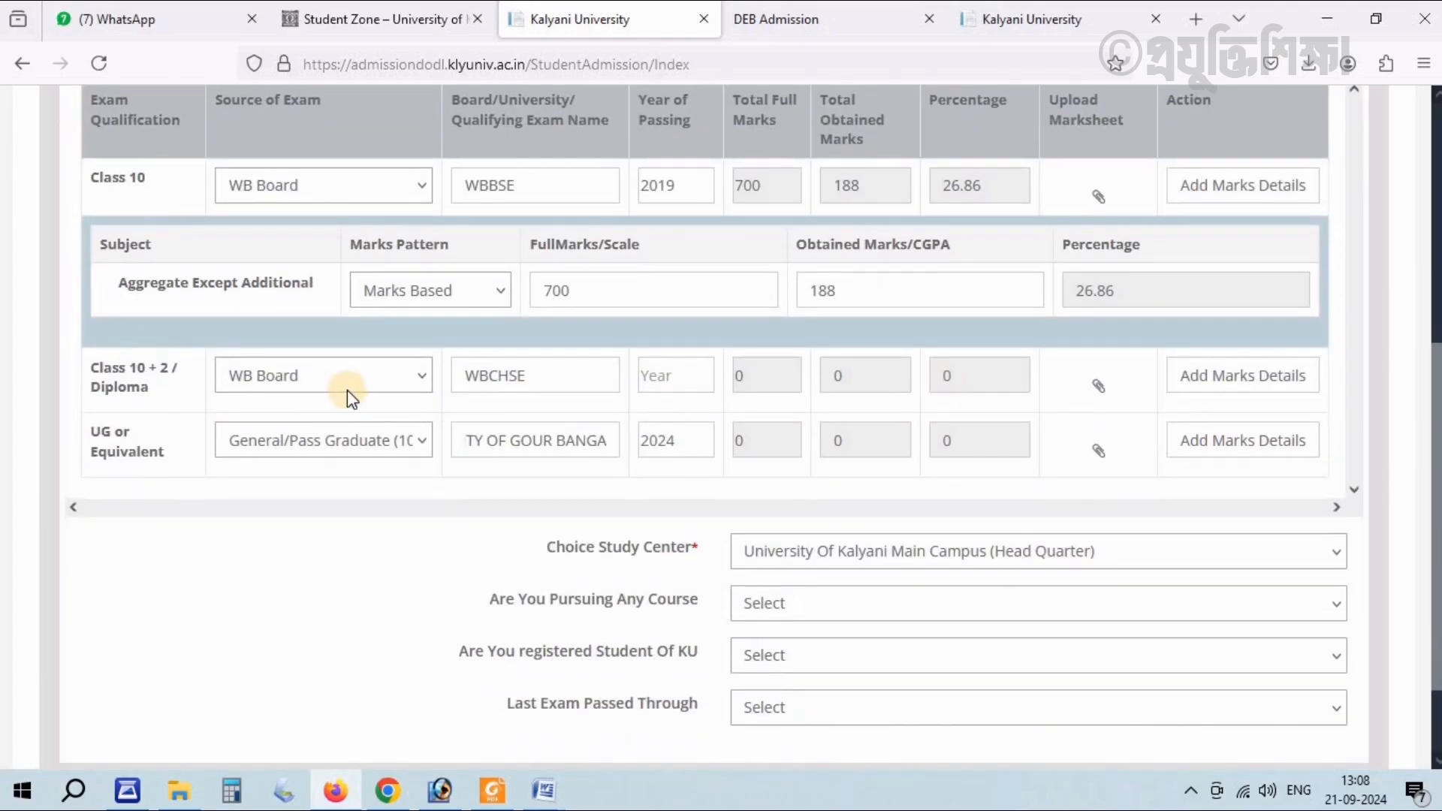
pyautogui.click(347, 390)
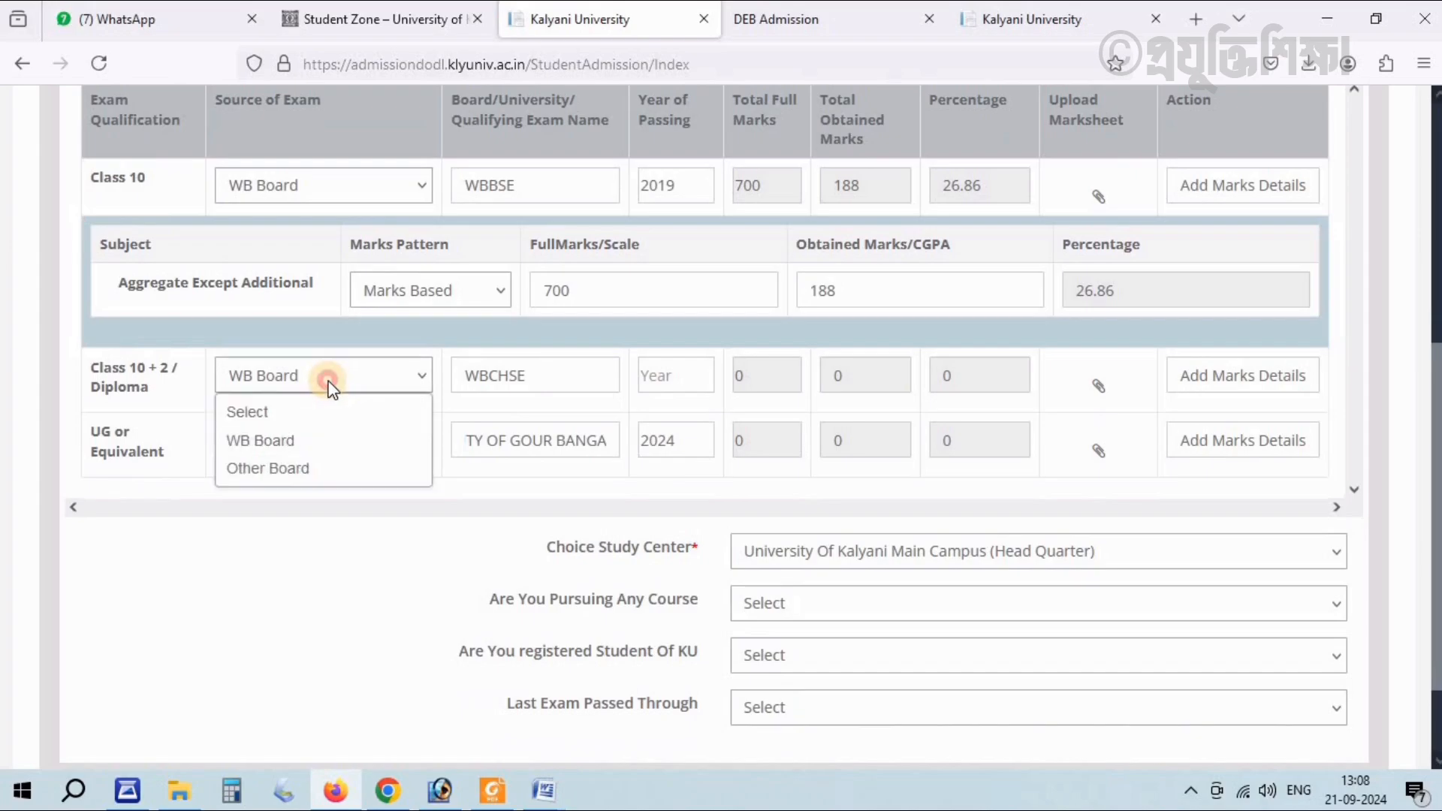
pyautogui.click(335, 378)
pyautogui.click(665, 376)
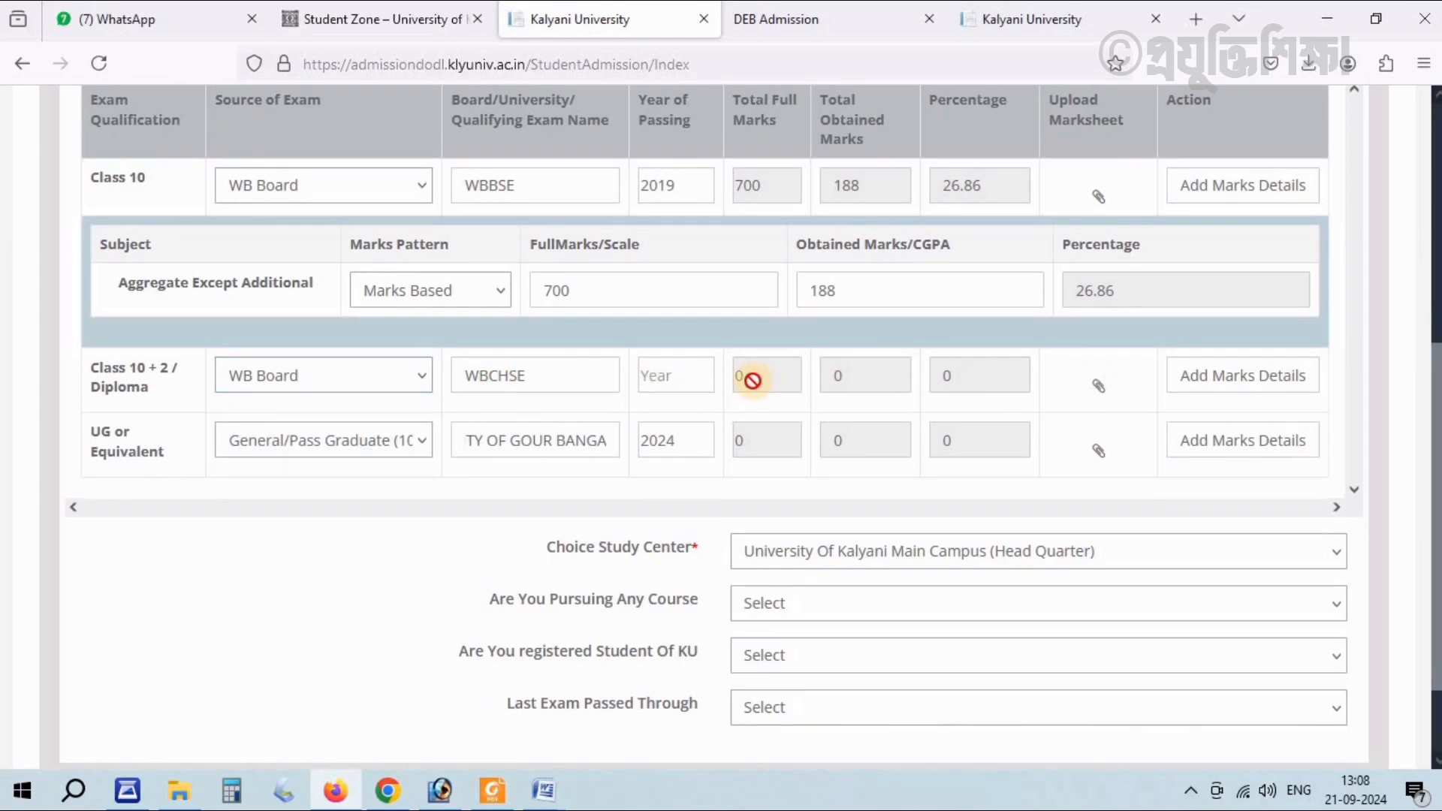
pyautogui.write('2021')
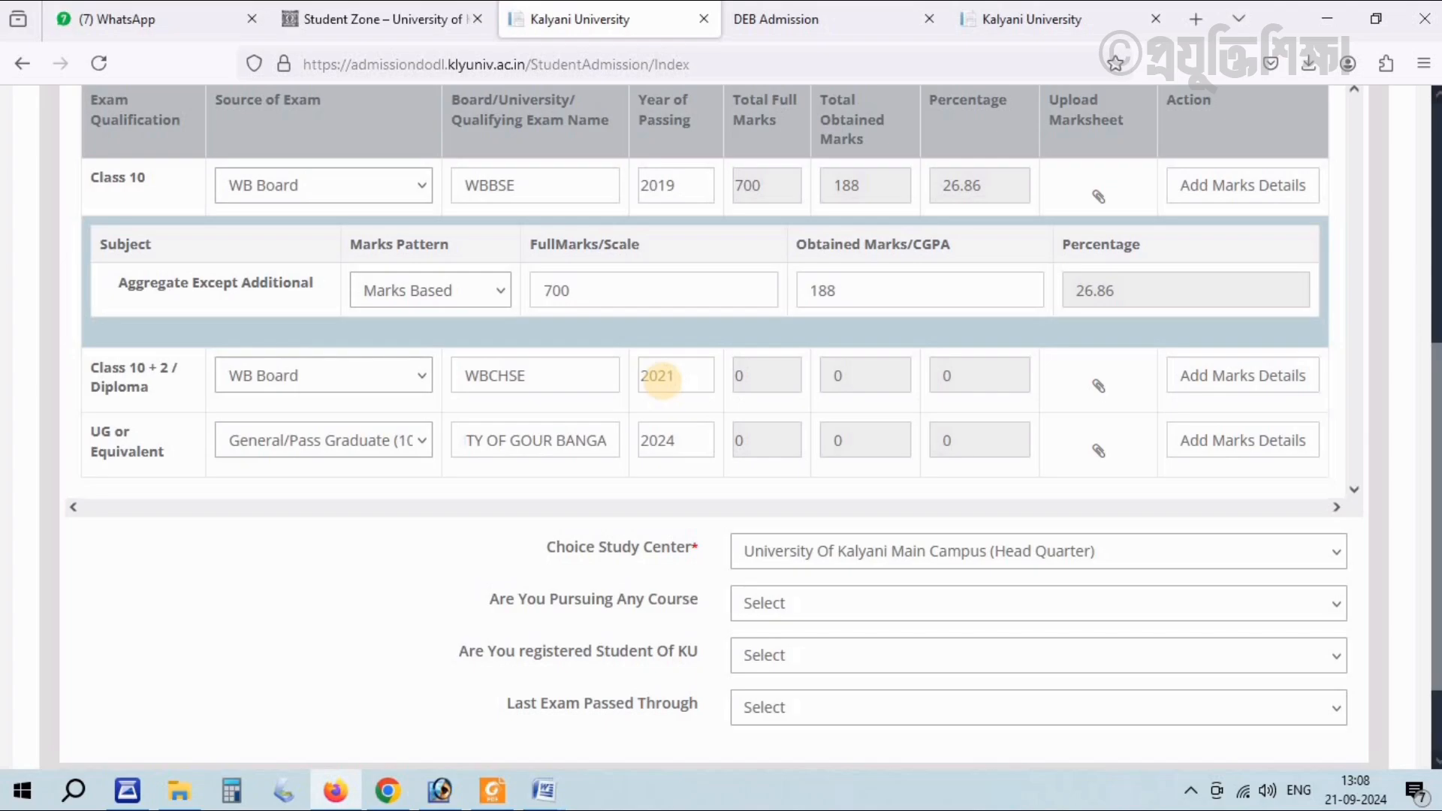
# - Add Marks Based Class 10+2 marks with full marks 500 and obtained 260
pyautogui.click(1232, 378)
pyautogui.scroll(-2, 301, 407)
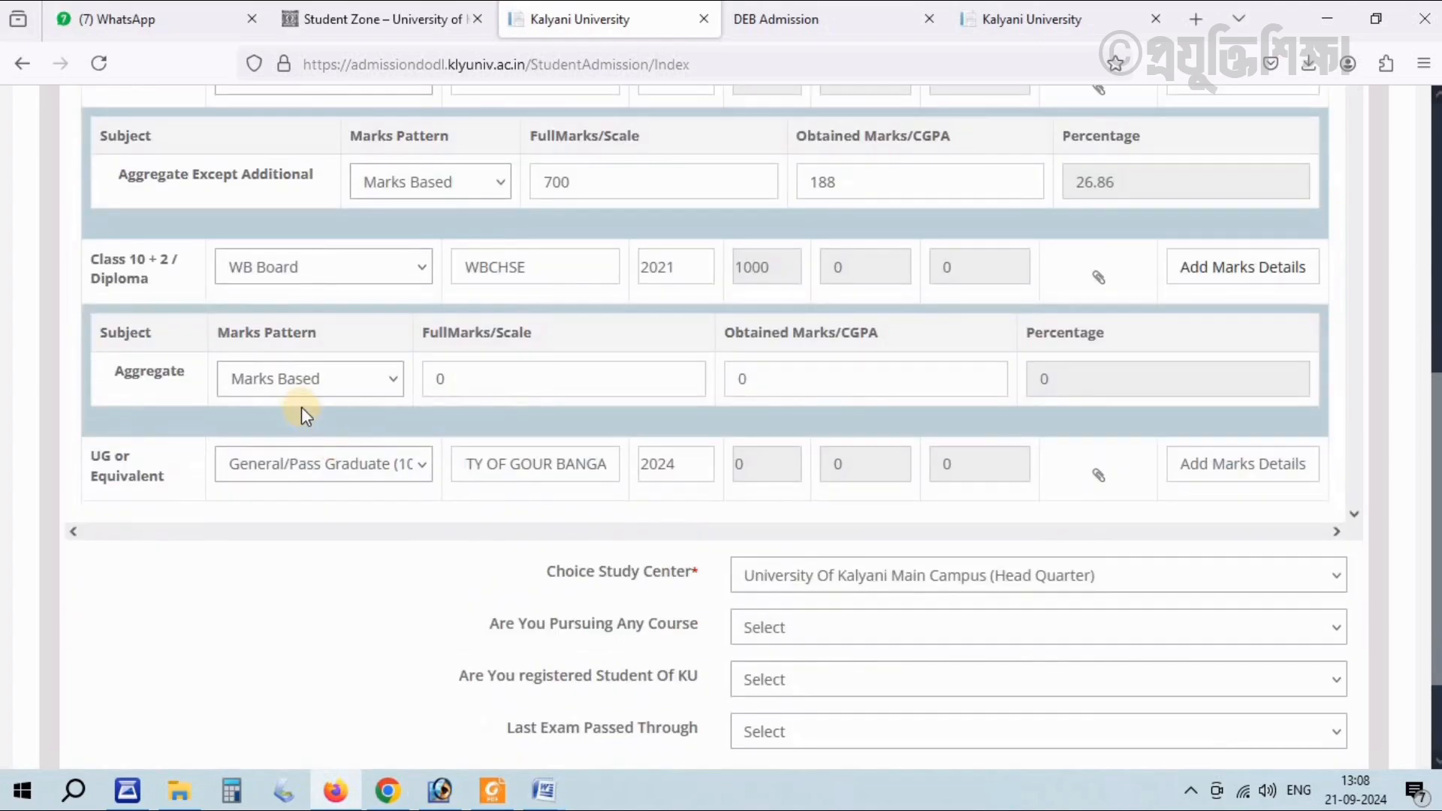
pyautogui.click(296, 384)
pyautogui.click(261, 446)
pyautogui.moveTo(595, 386); pyautogui.dragTo(372, 362)
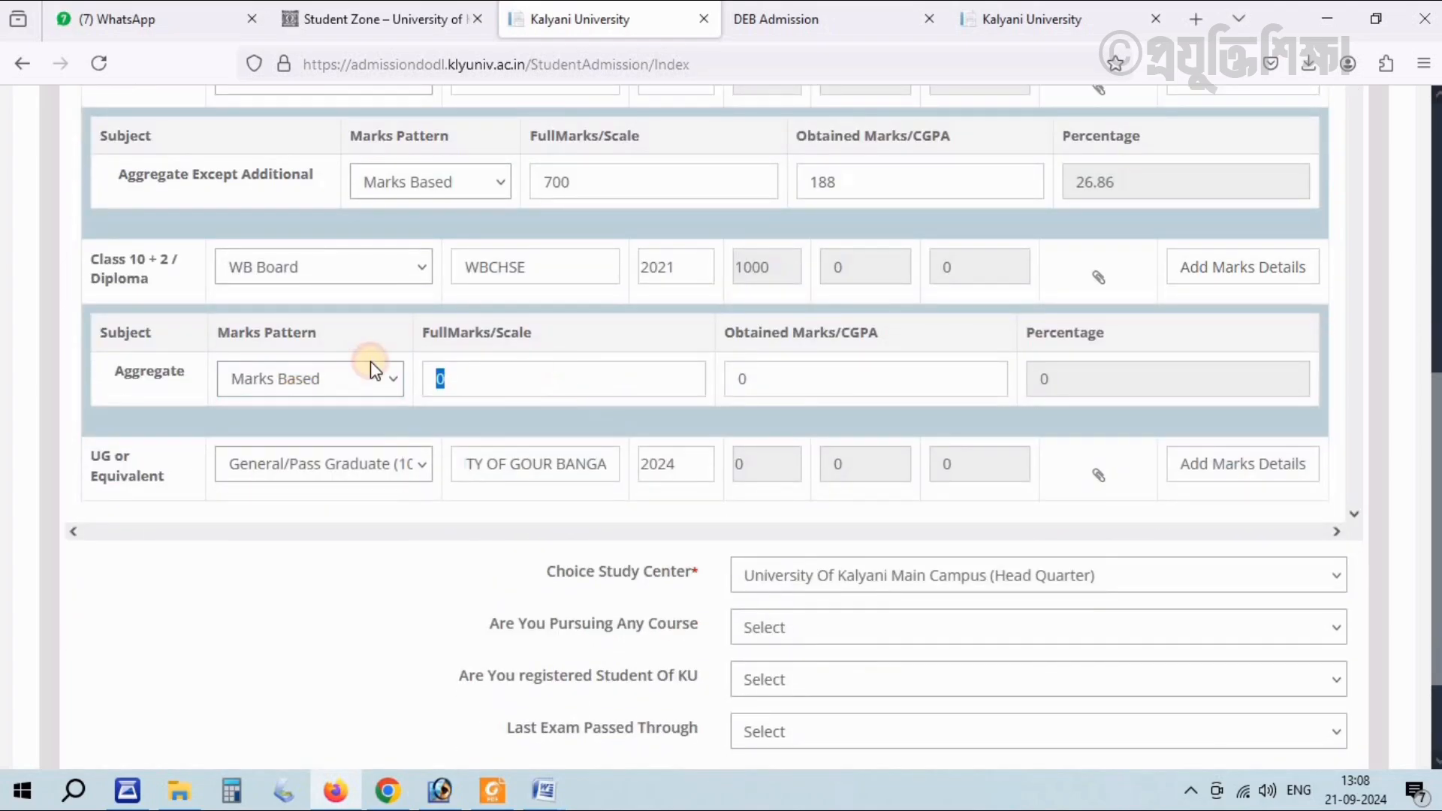
pyautogui.write('500')
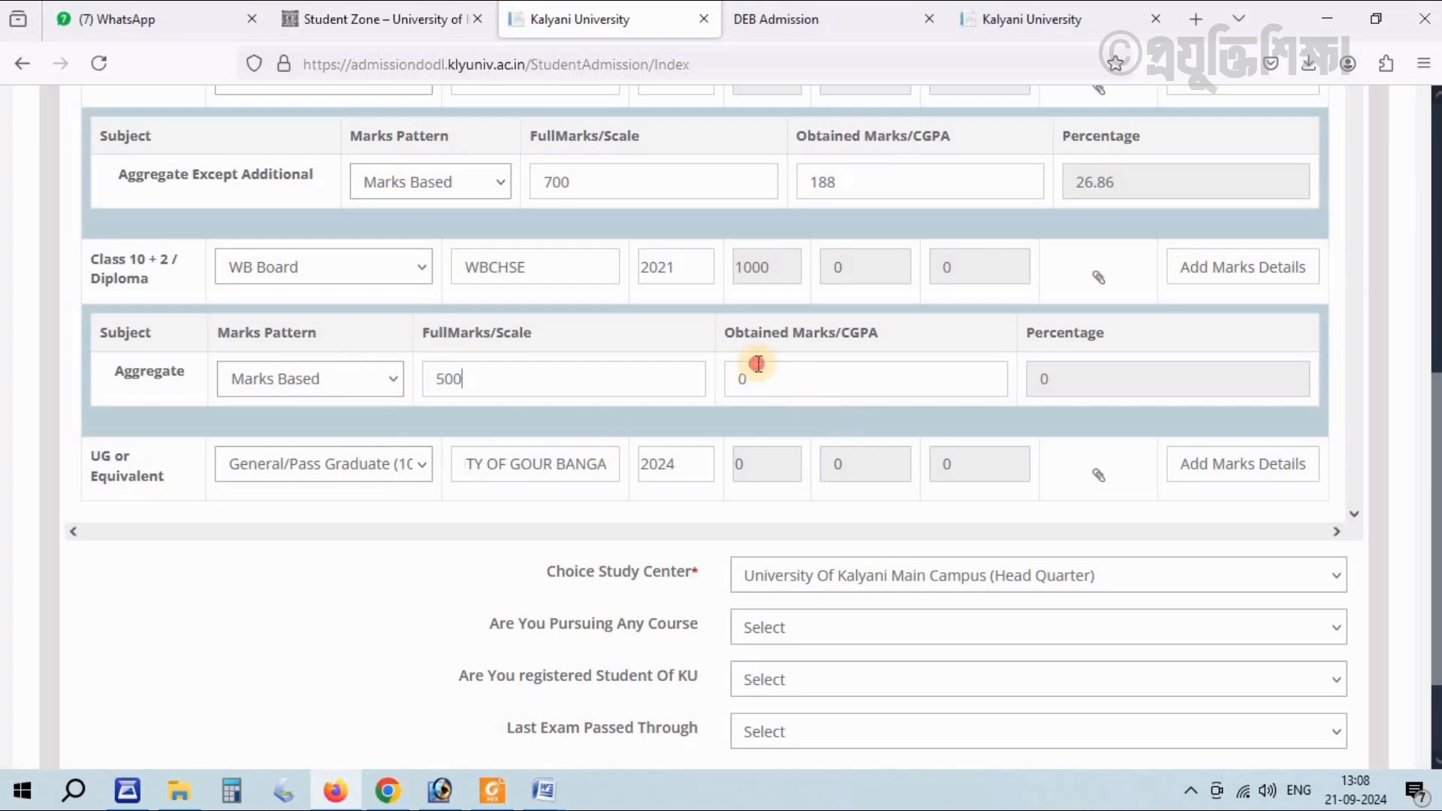
pyautogui.moveTo(754, 364); pyautogui.dragTo(682, 371)
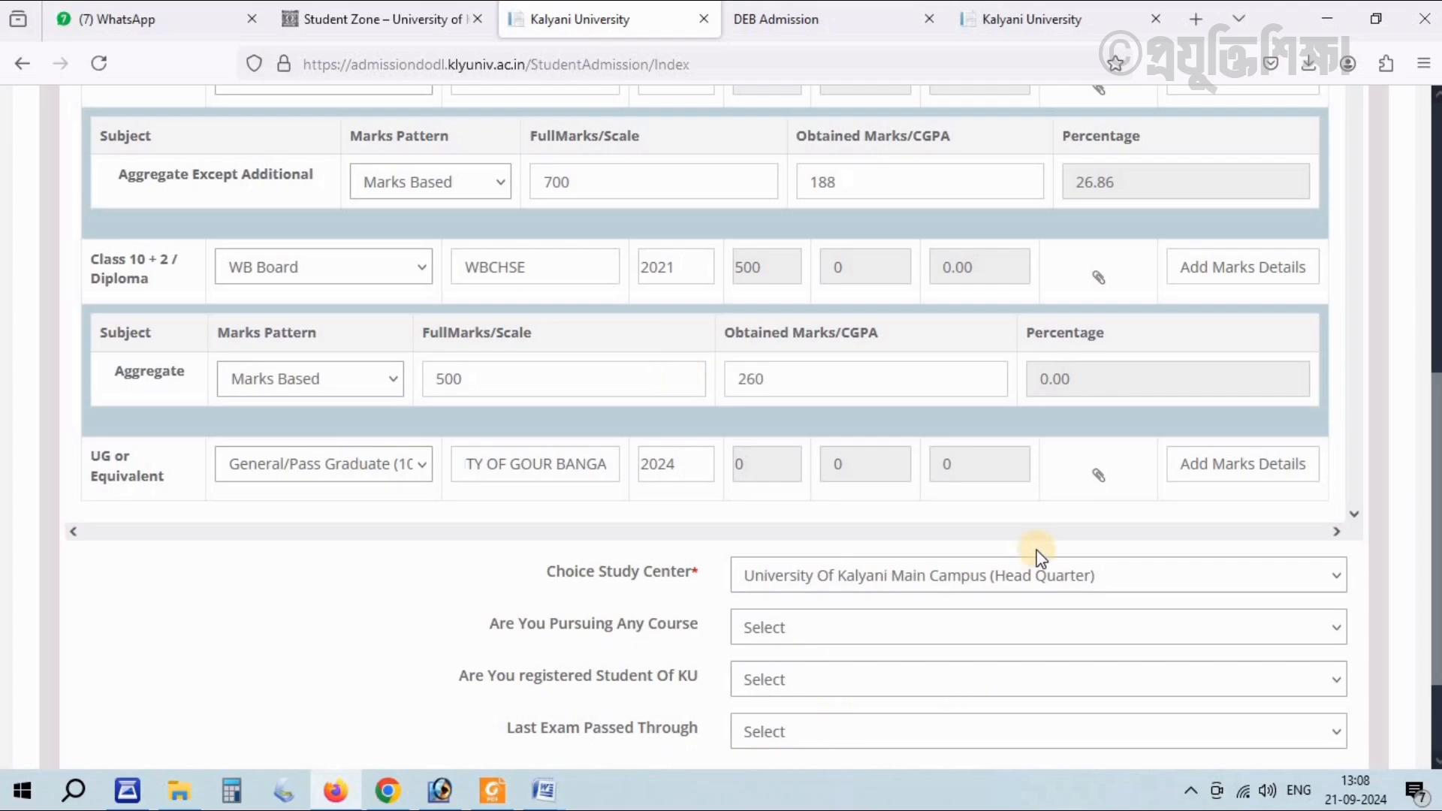
# - Commit the Class 10+2 marks at 52.00% and leave the UG qualification type unchanged
pyautogui.click(1070, 414)
pyautogui.scroll(-2, 1046, 403)
pyautogui.click(354, 331)
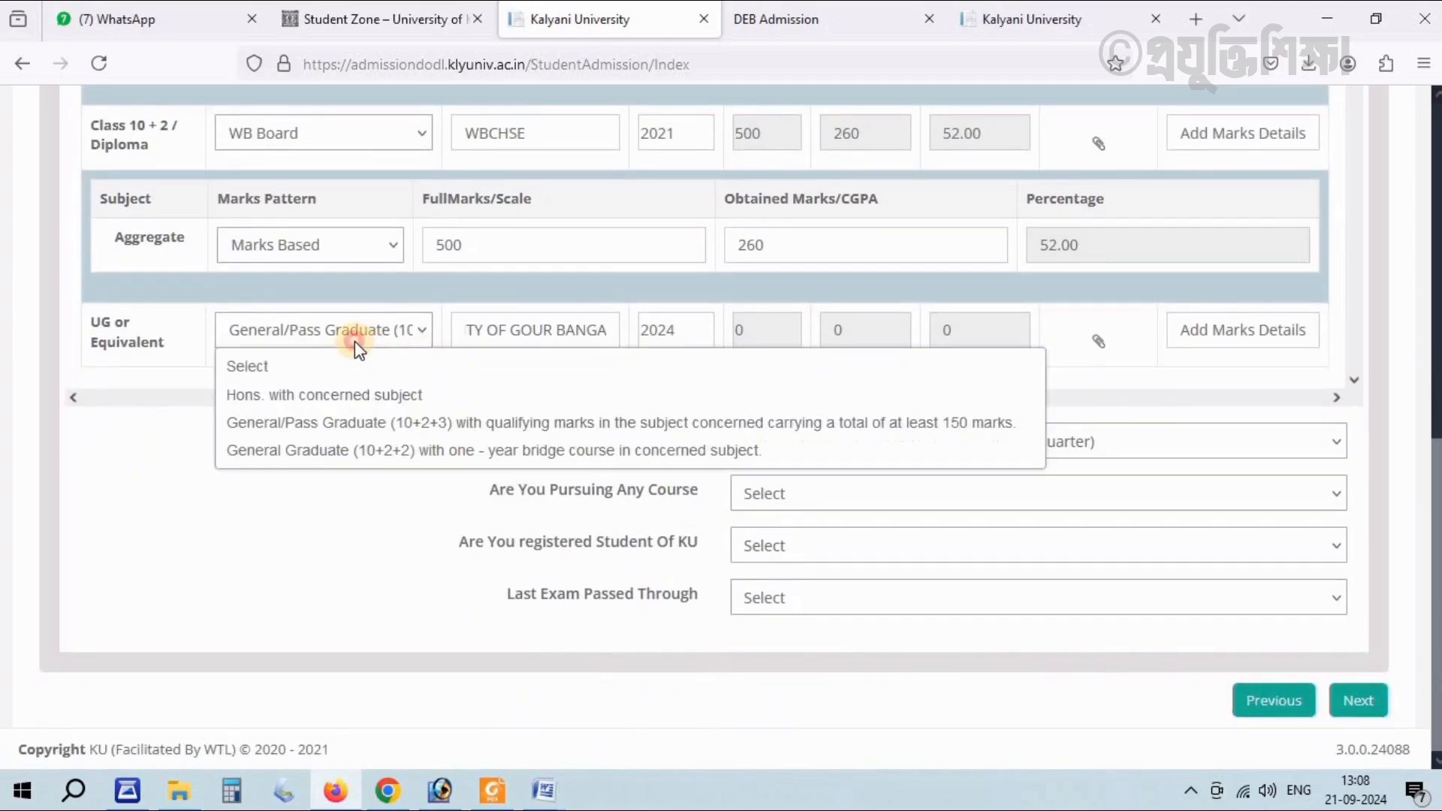
pyautogui.click(386, 332)
pyautogui.click(577, 331)
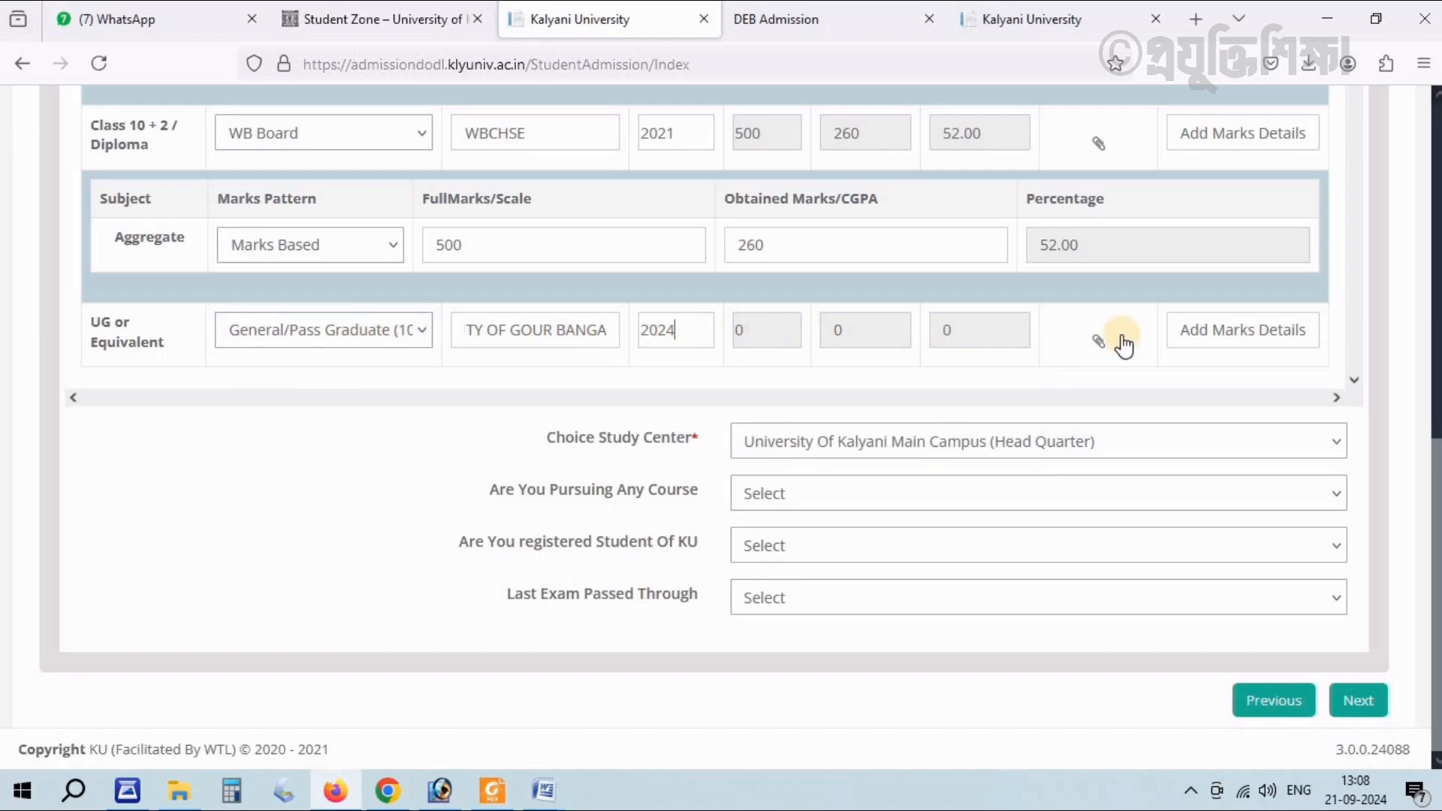
# - Record UG marks as CGPA 5.21 of 10 (49.50%) and save the qualification details
pyautogui.click(1273, 341)
pyautogui.click(296, 438)
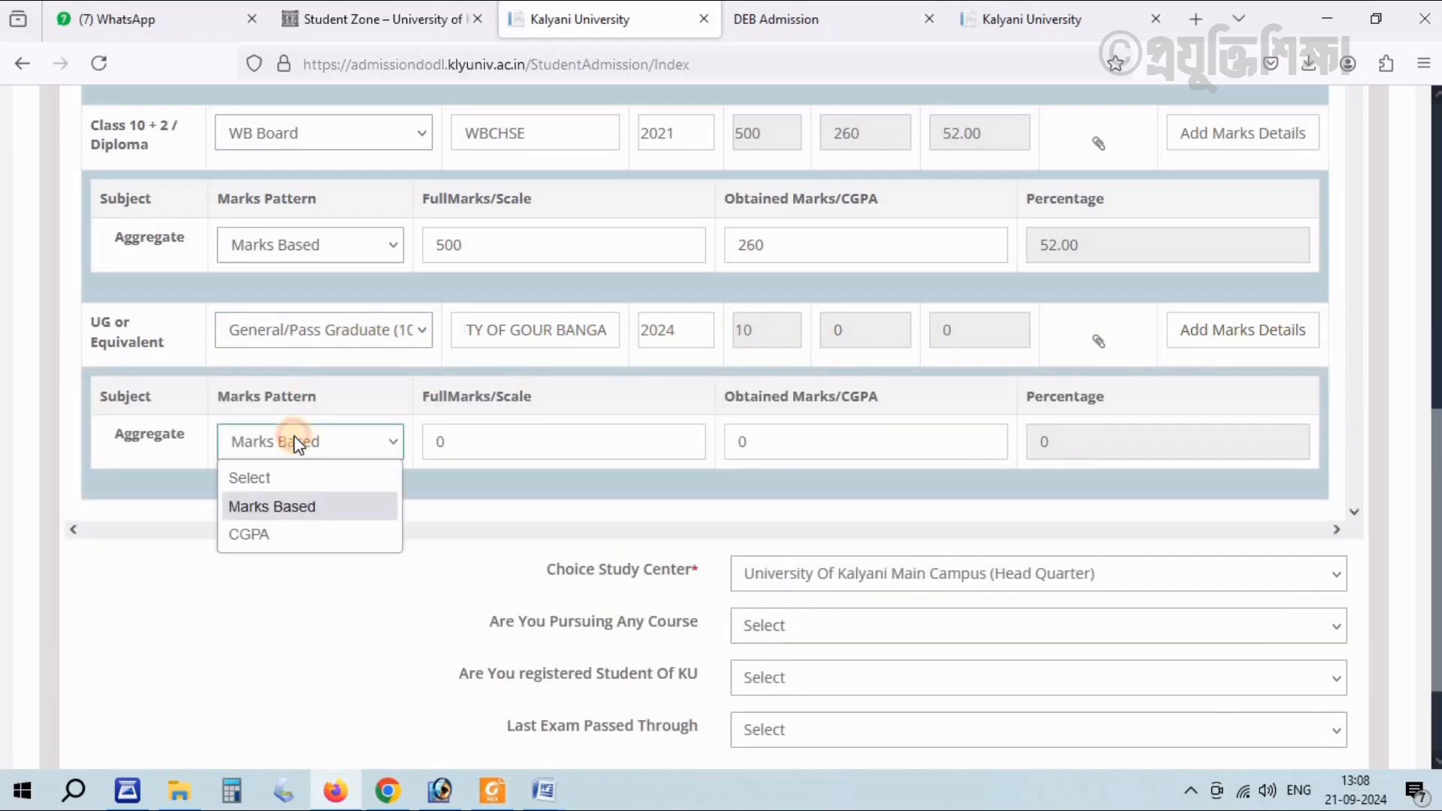
pyautogui.click(232, 535)
pyautogui.moveTo(778, 442); pyautogui.dragTo(712, 440)
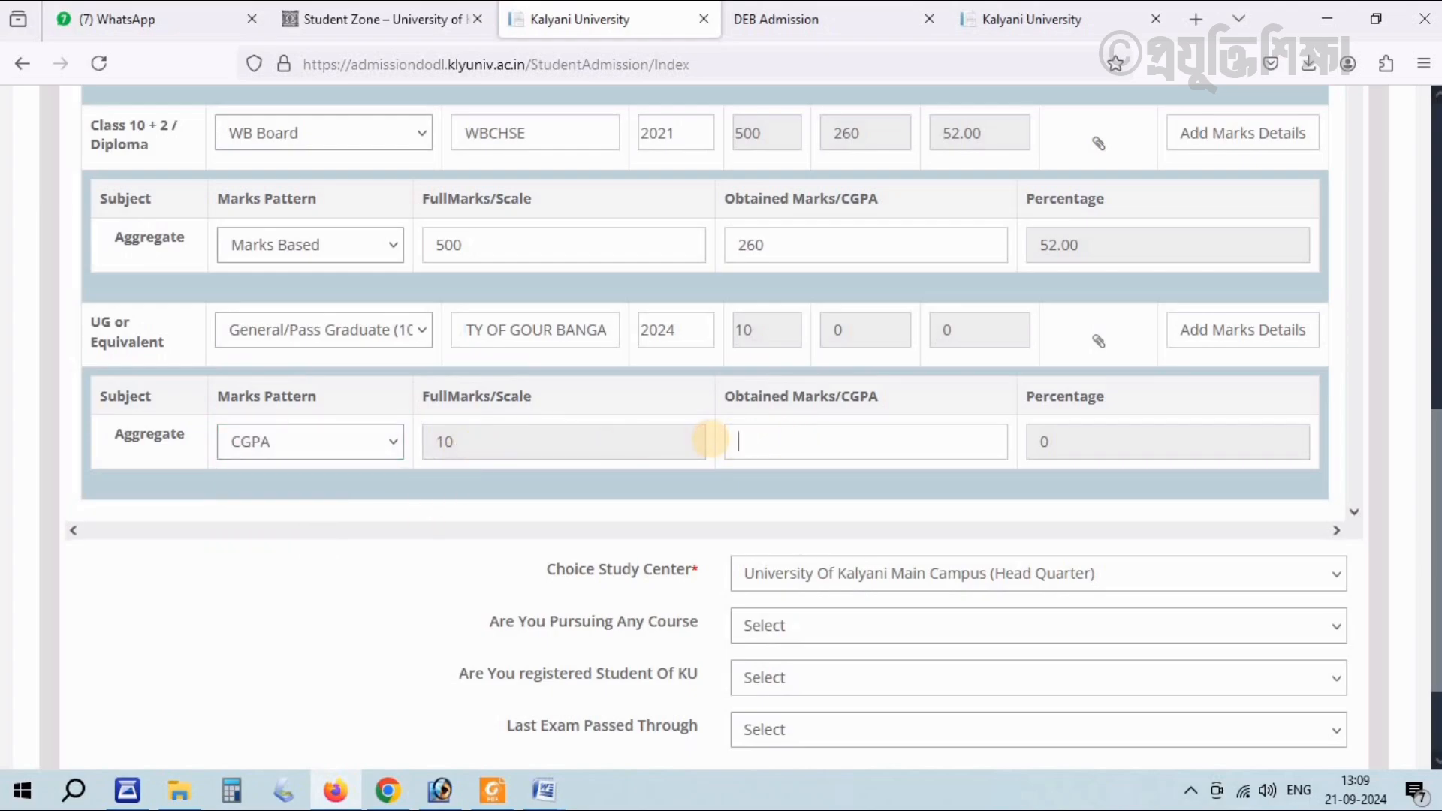
pyautogui.write('5.21')
pyautogui.scroll(-2, 814, 505)
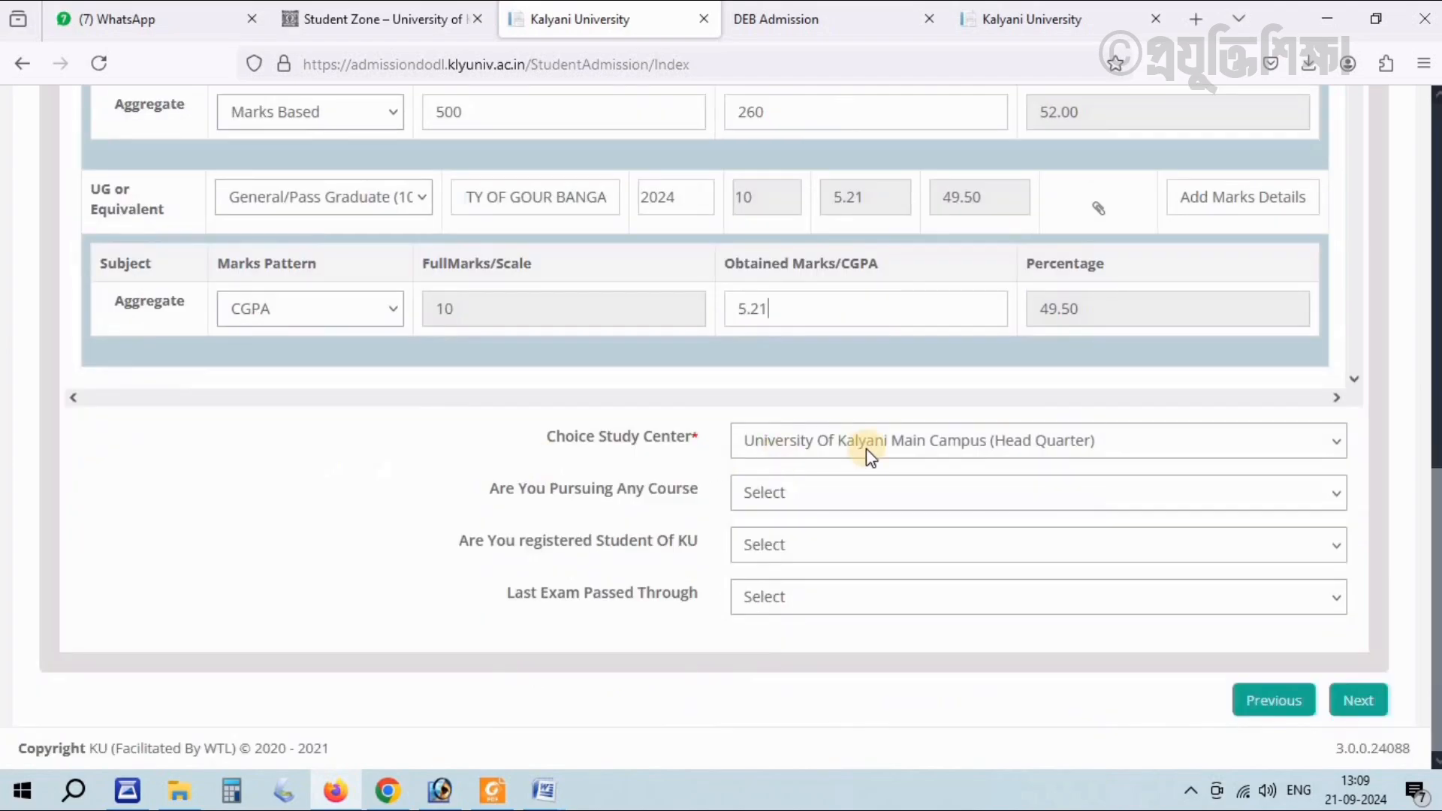
pyautogui.click(854, 444)
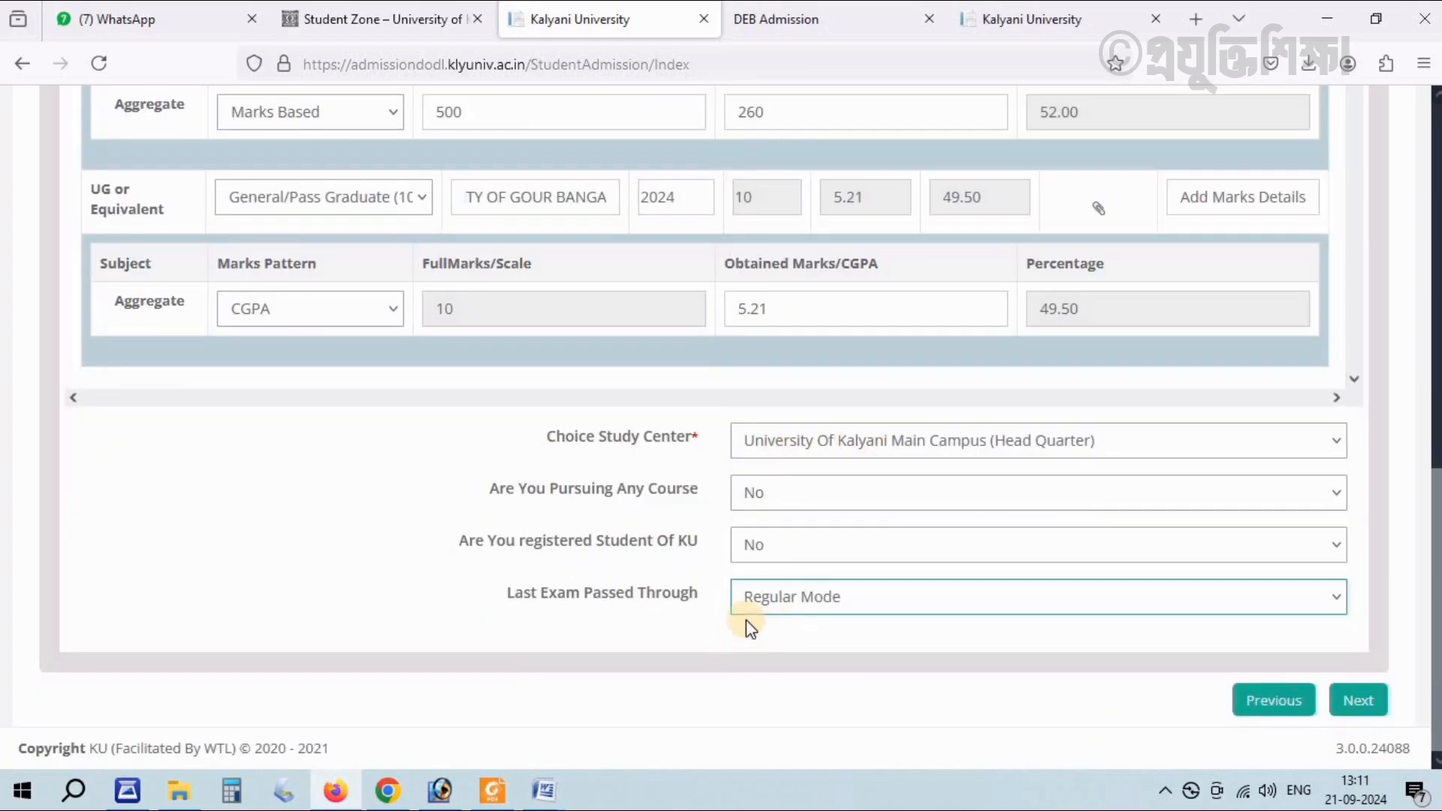
pyautogui.click(1362, 701)
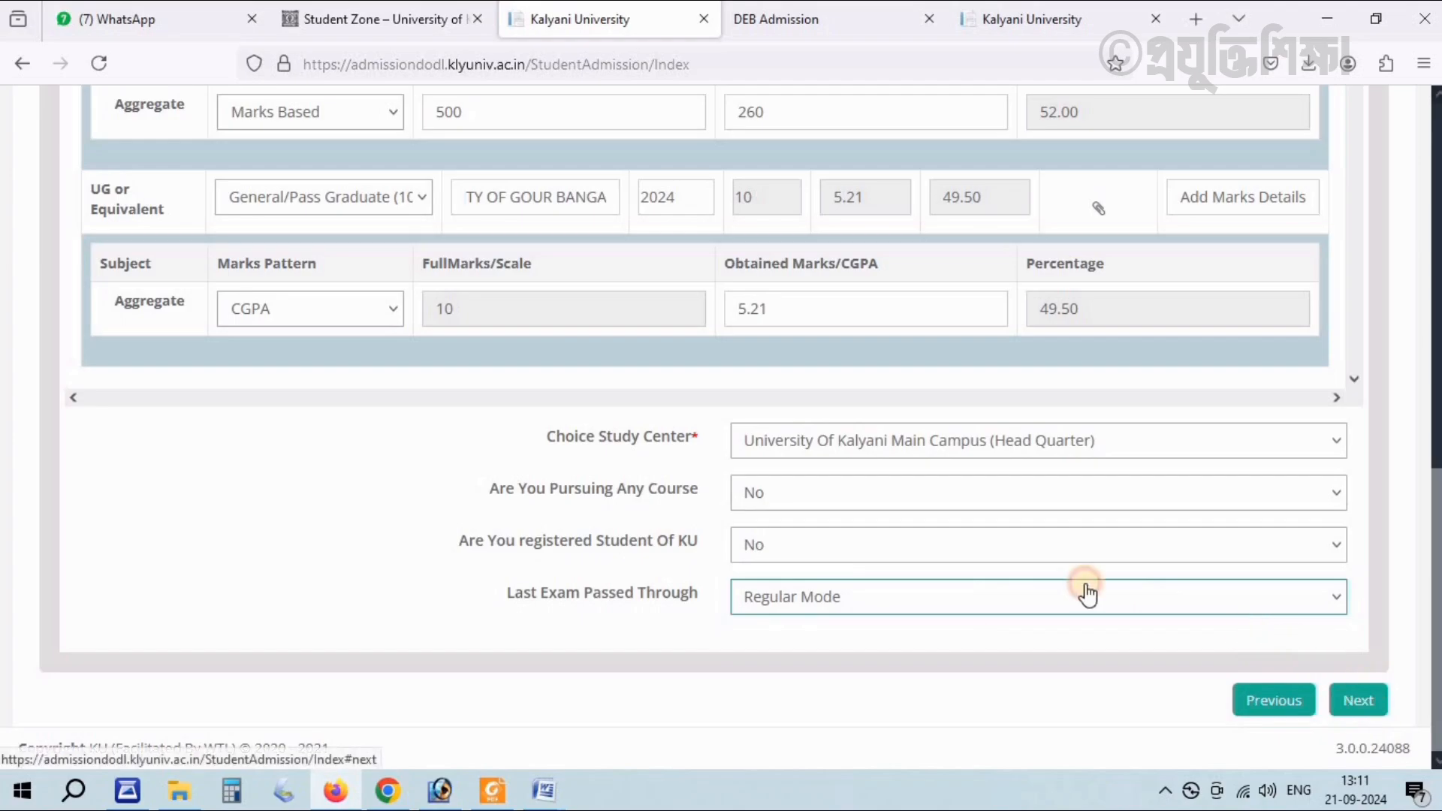
pyautogui.scroll(-2, 184, 554)
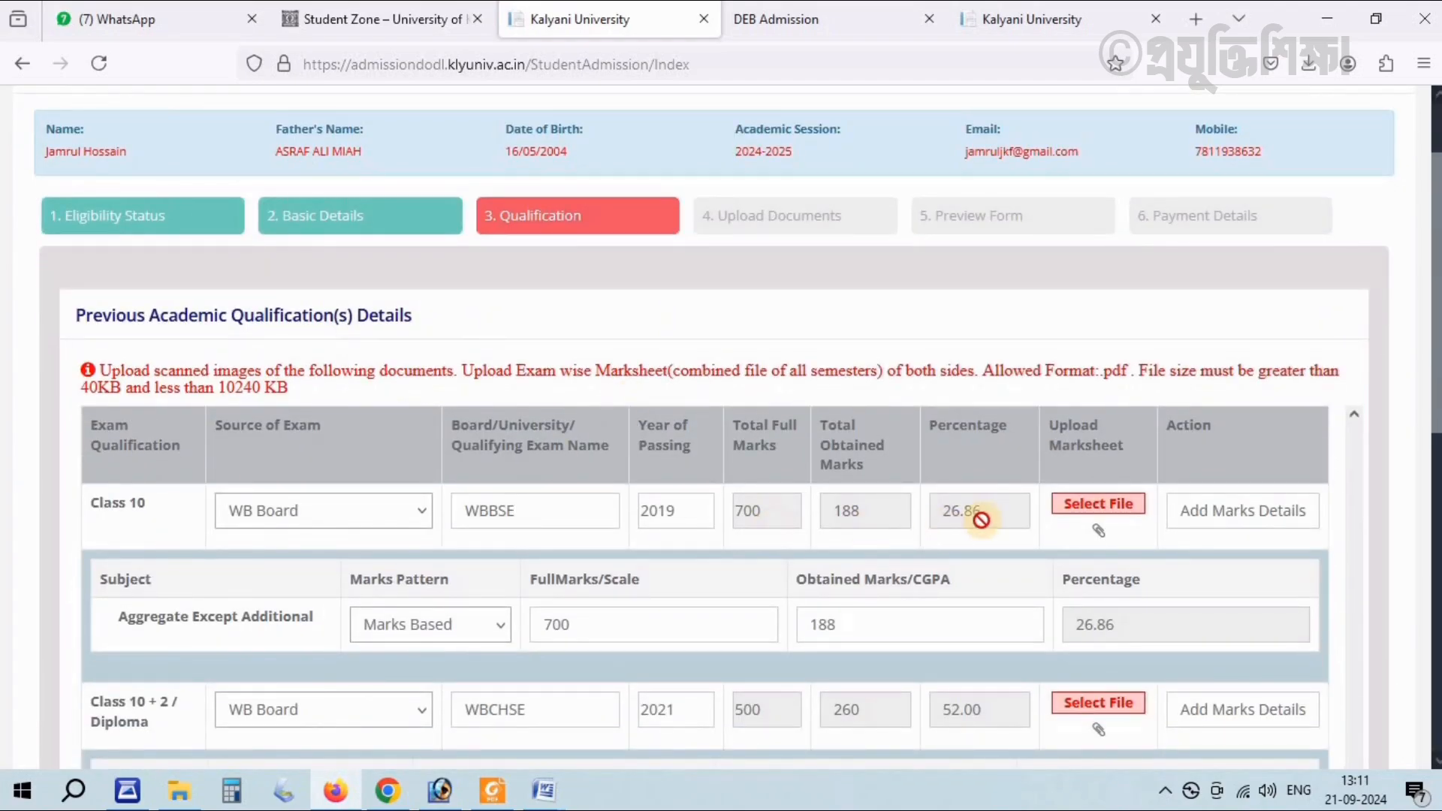
pyautogui.scroll(-4, 1076, 599)
pyautogui.scroll(2, 1076, 506)
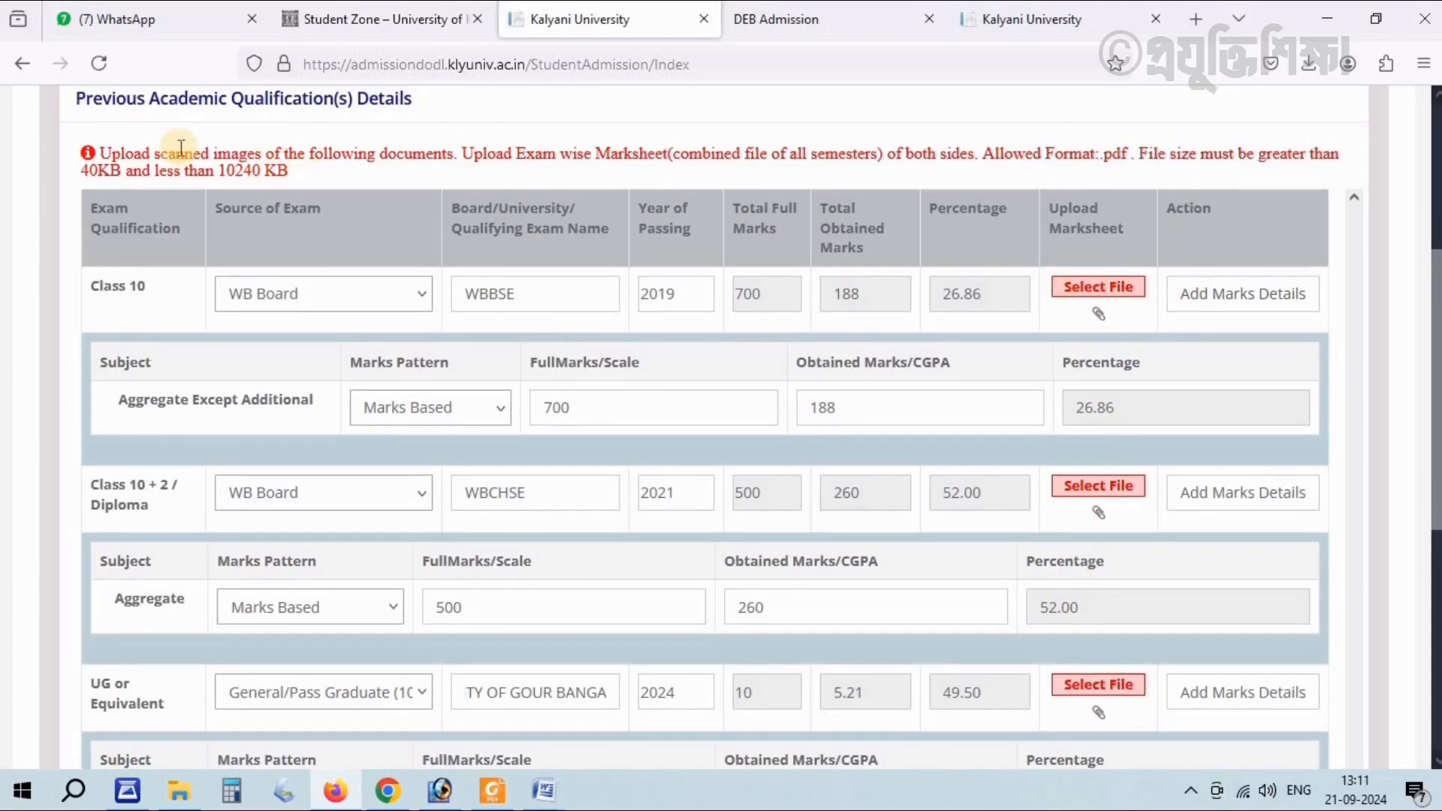
# - Attach the marksheet file img20240921_13154368 for the UG qualification and move on to document uploads
pyautogui.tripleClick(105, 153)
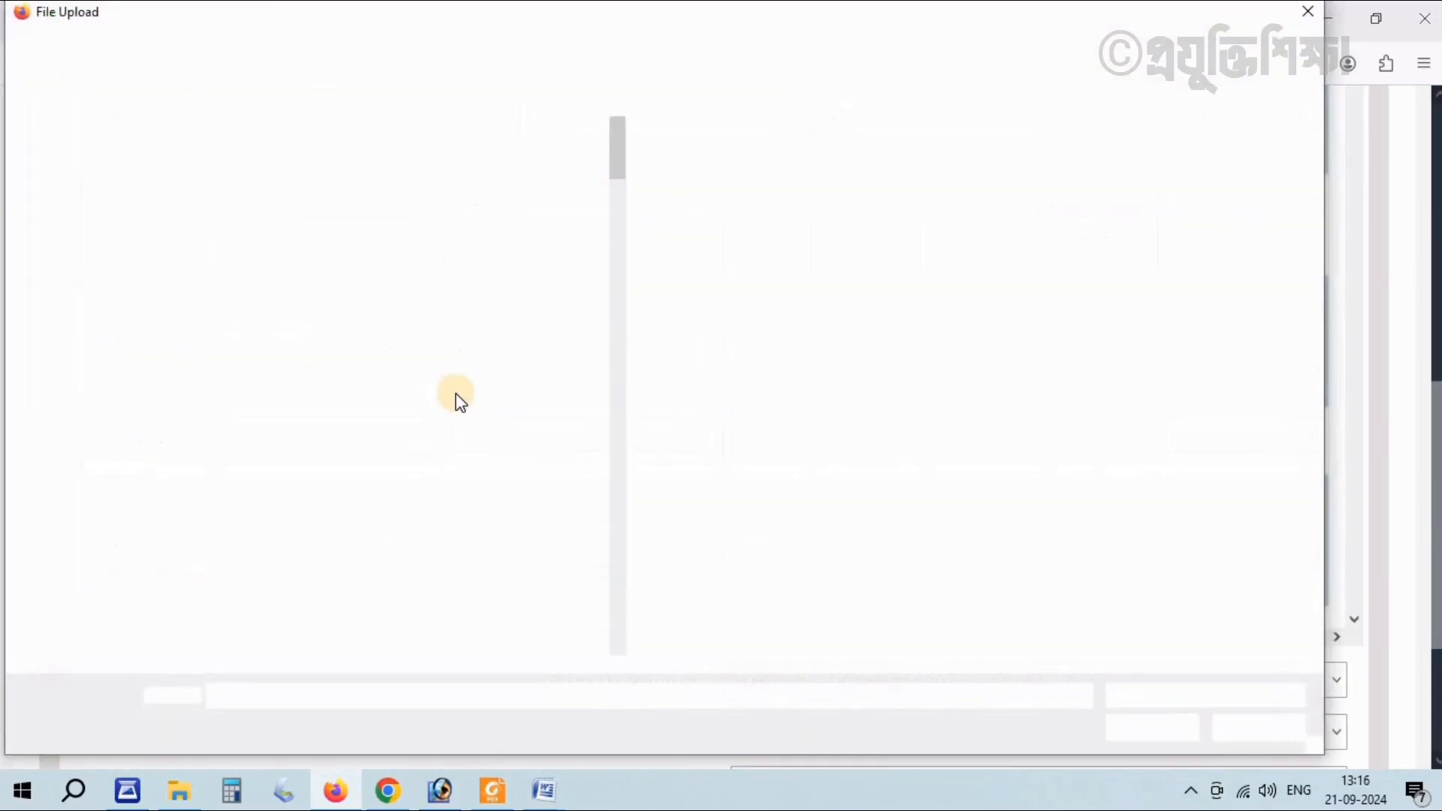
pyautogui.moveTo(624, 196); pyautogui.dragTo(619, 434)
pyautogui.click(525, 458)
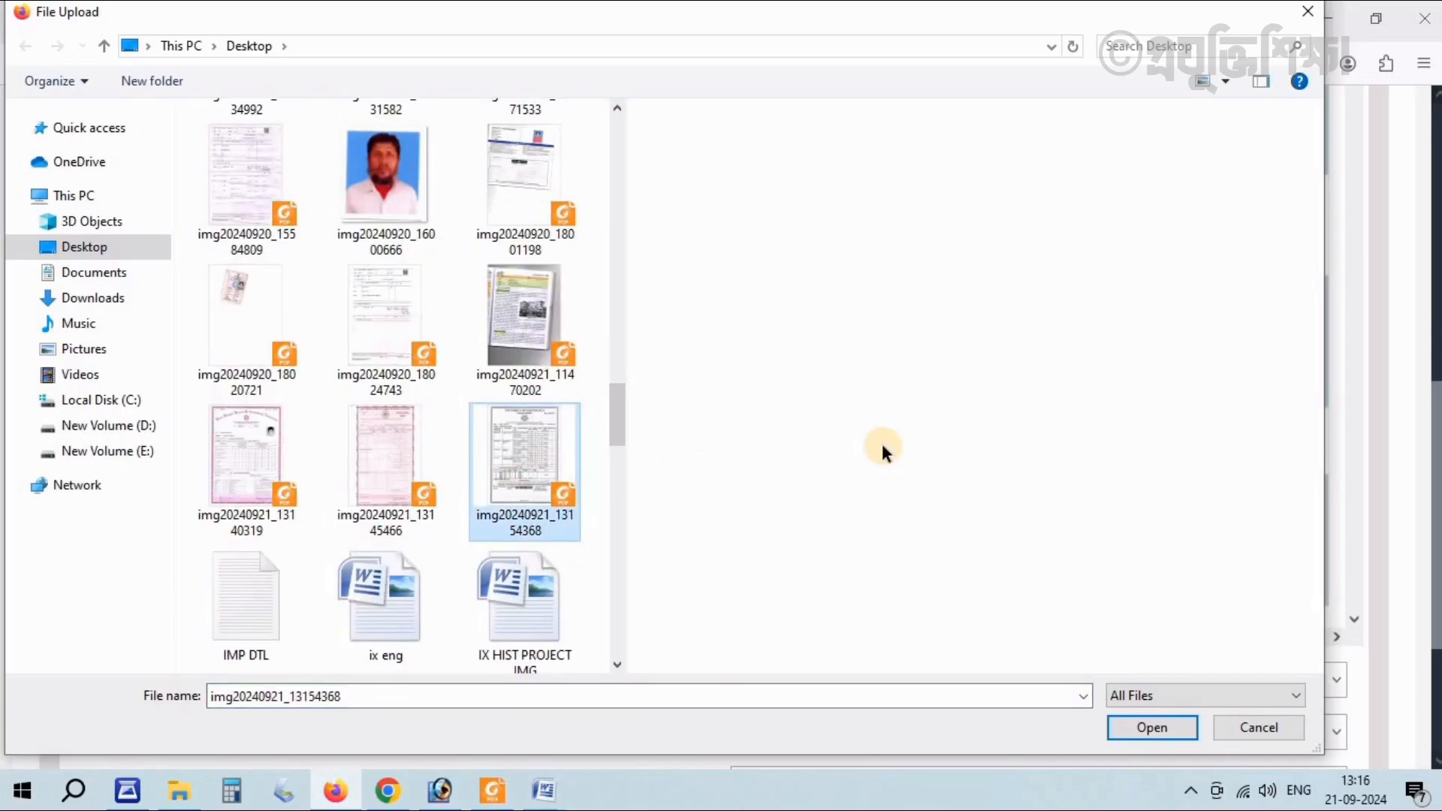
pyautogui.scroll(-10, 1118, 452)
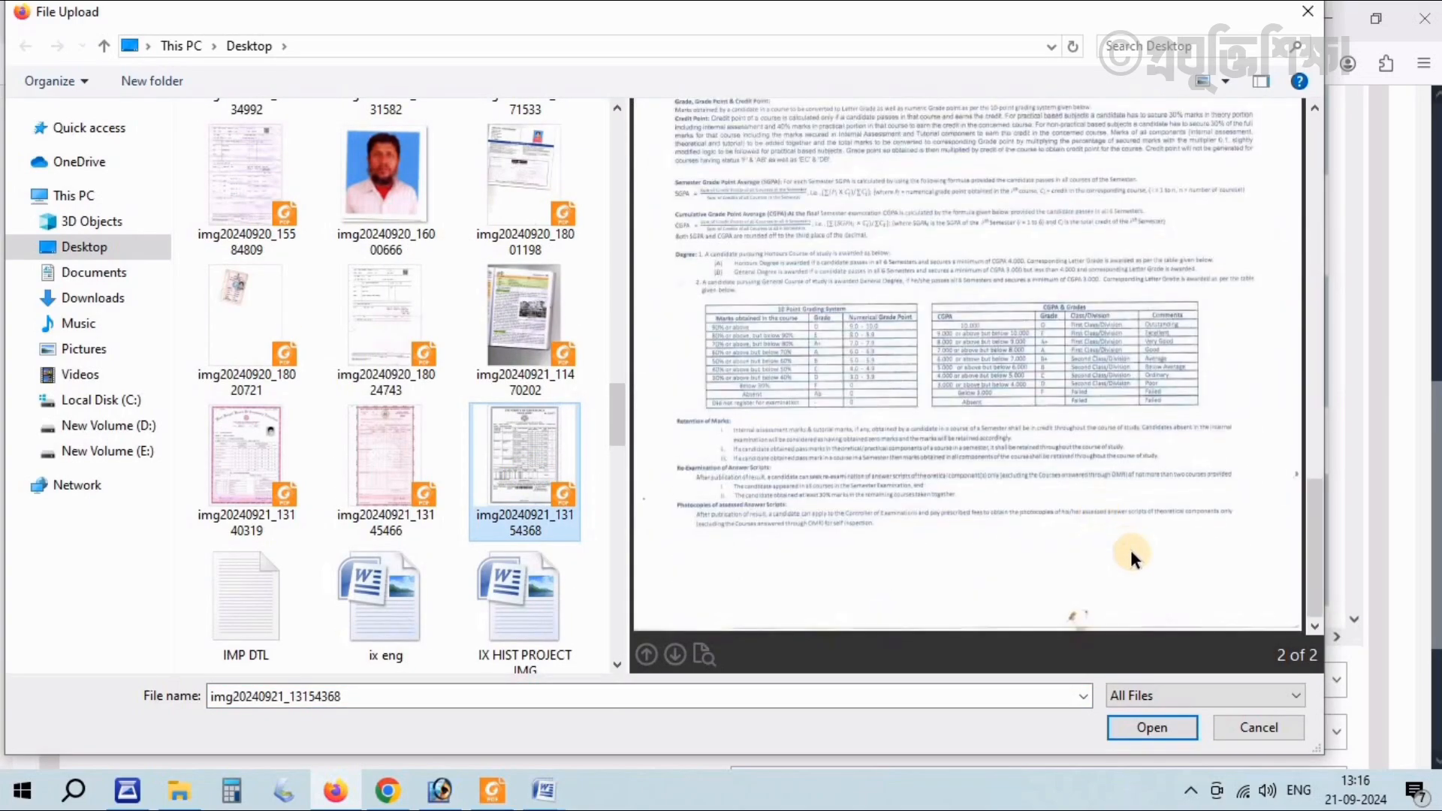
pyautogui.click(1169, 723)
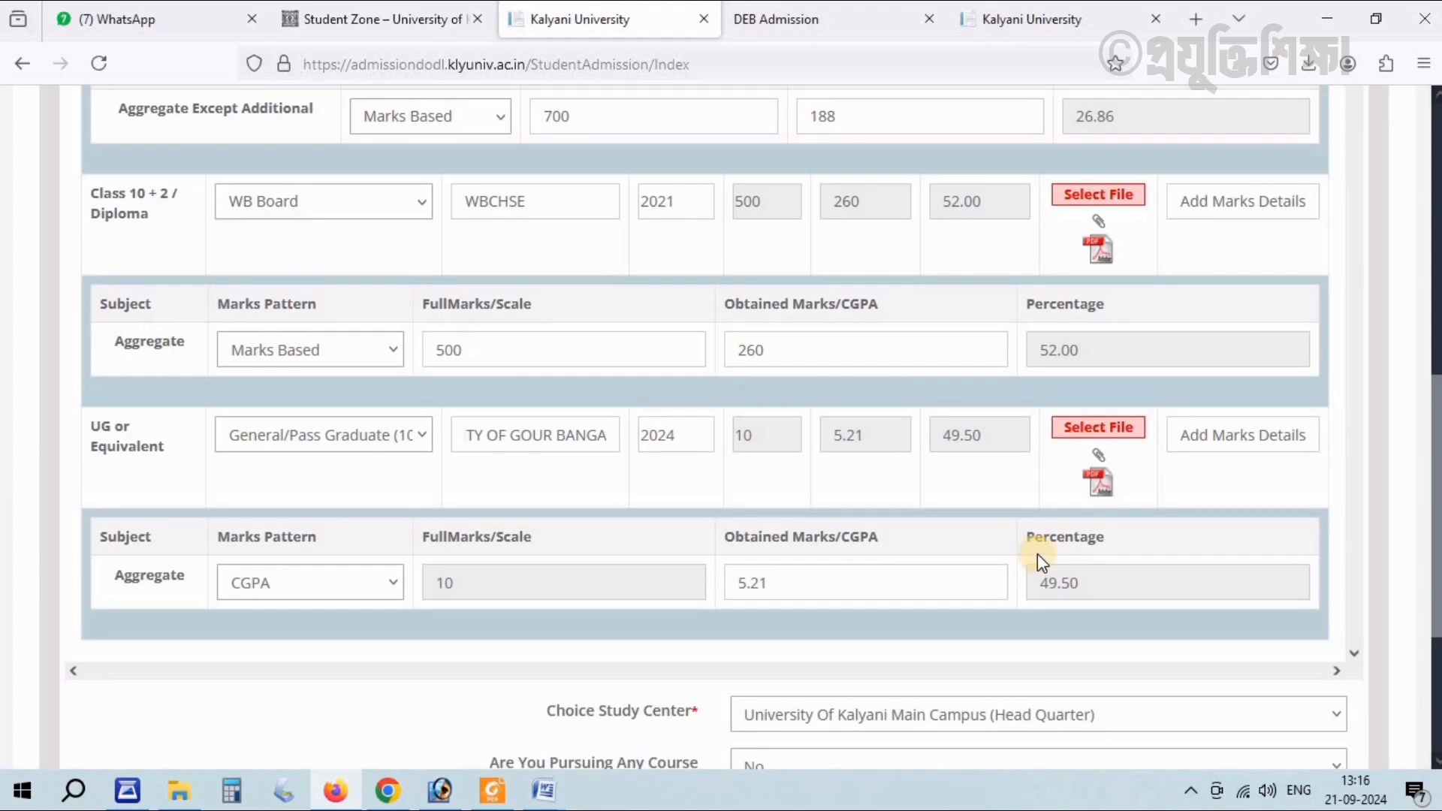
pyautogui.scroll(-3, 1071, 553)
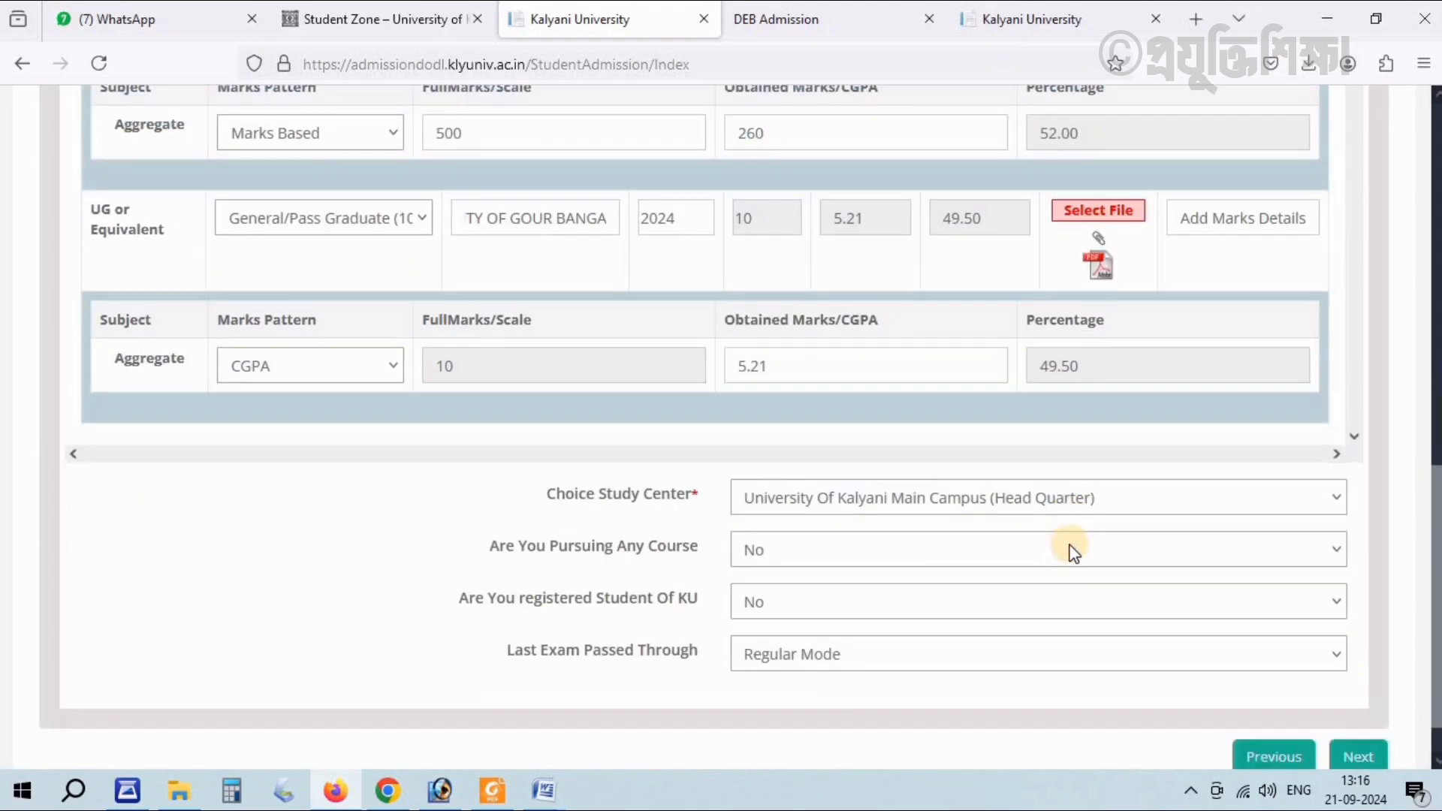
pyautogui.scroll(-2, 1070, 552)
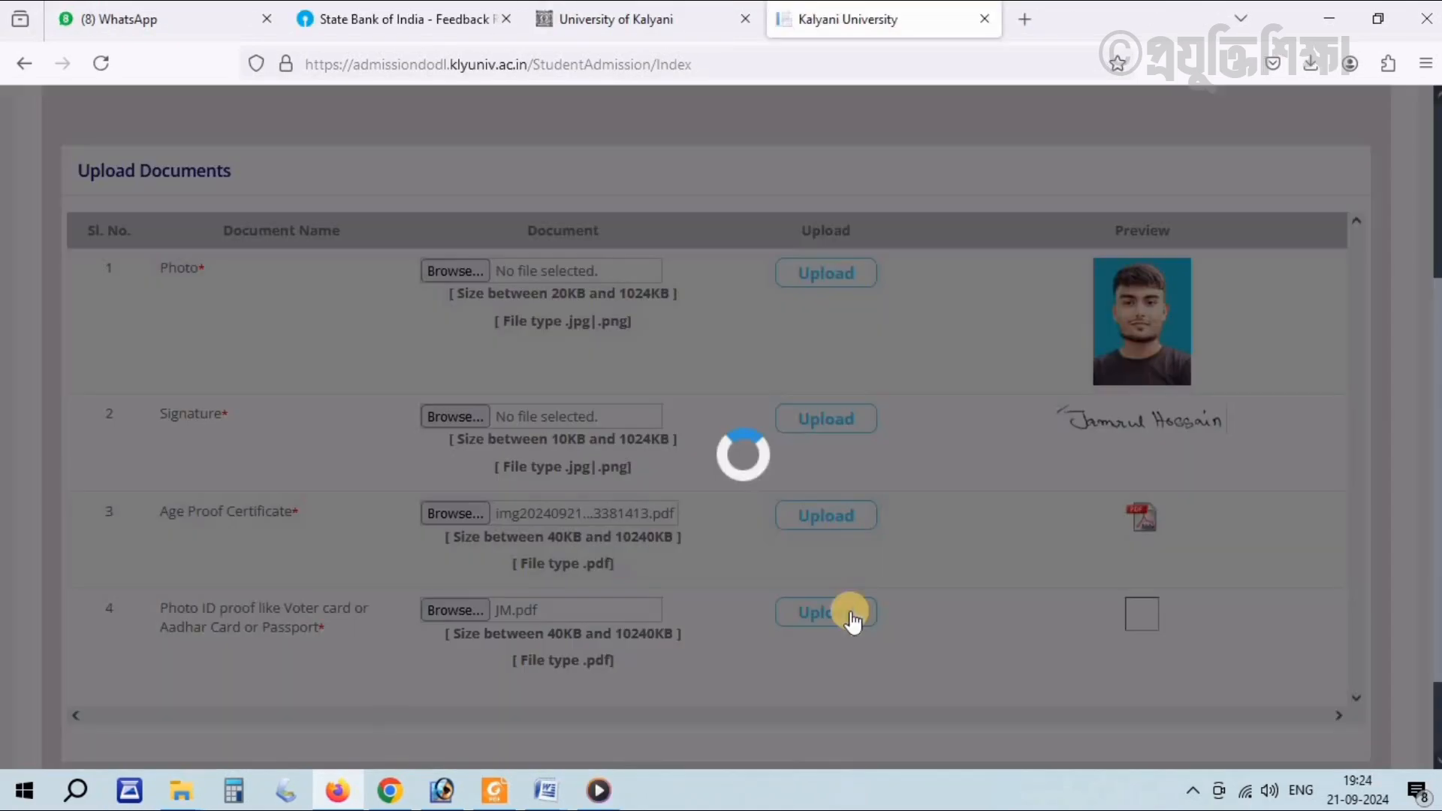
# - Check the uploaded documents and proceed to the application form preview
pyautogui.scroll(2, 918, 601)
pyautogui.scroll(1, 897, 569)
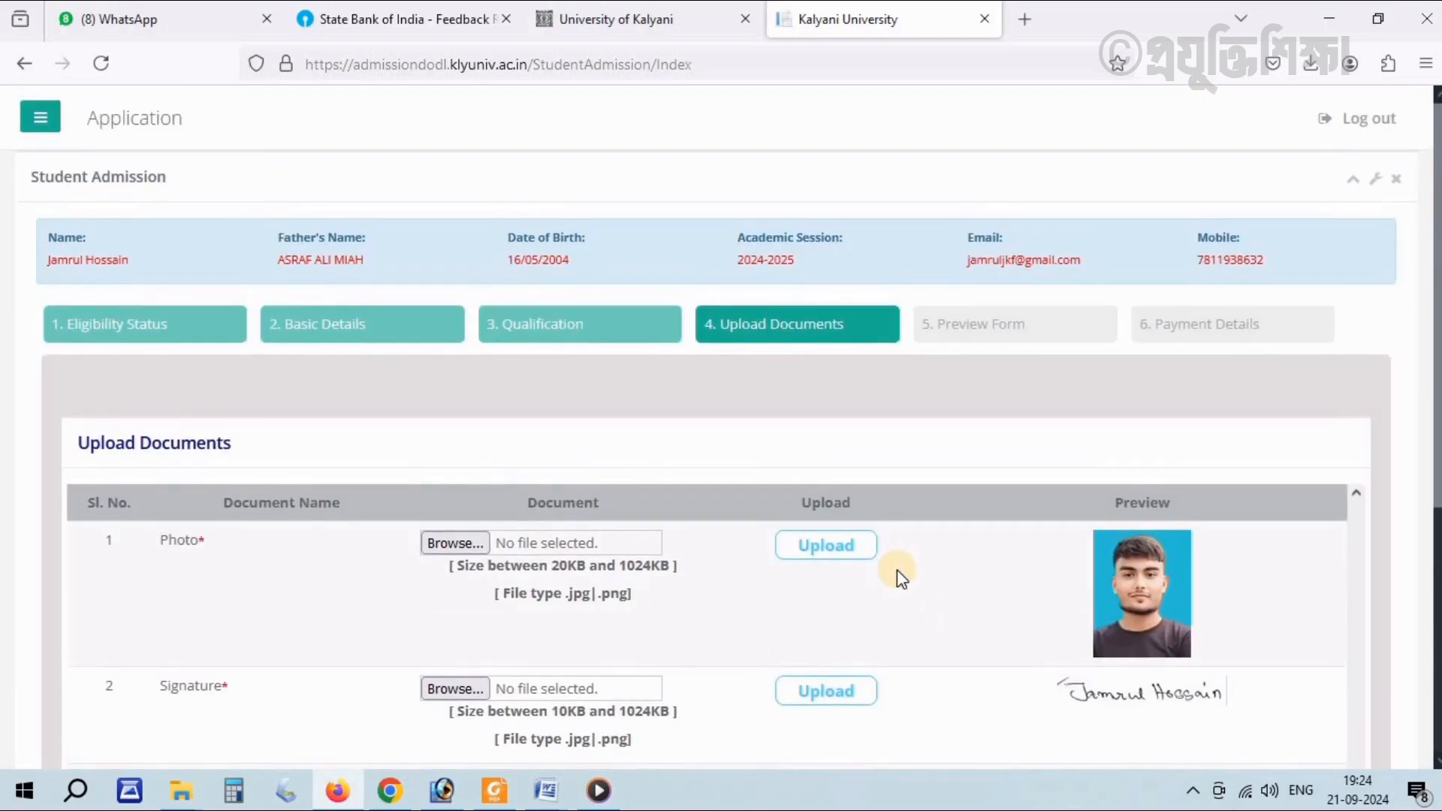
pyautogui.scroll(-3, 1052, 466)
pyautogui.scroll(-1, 861, 489)
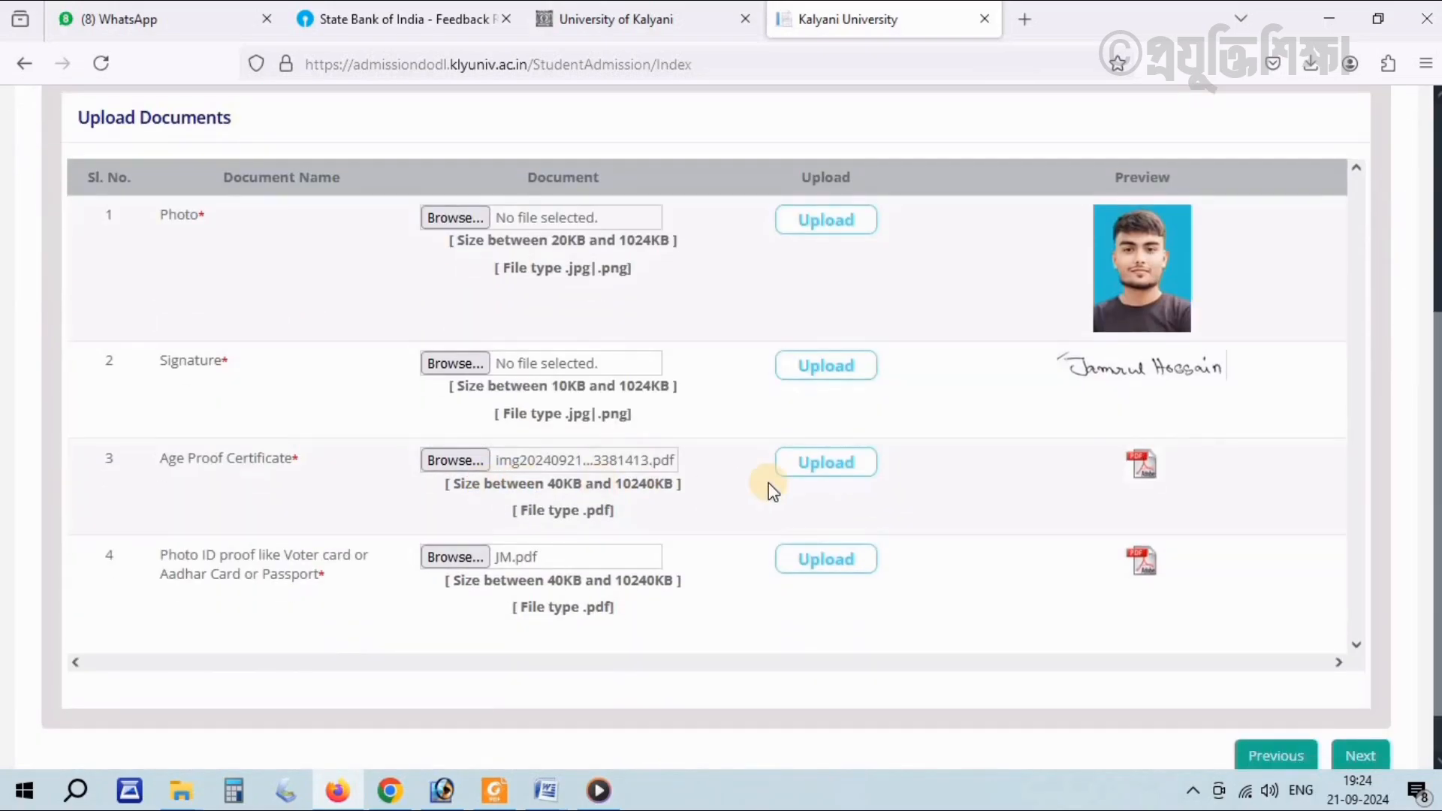
pyautogui.scroll(-1, 1164, 623)
pyautogui.click(1362, 702)
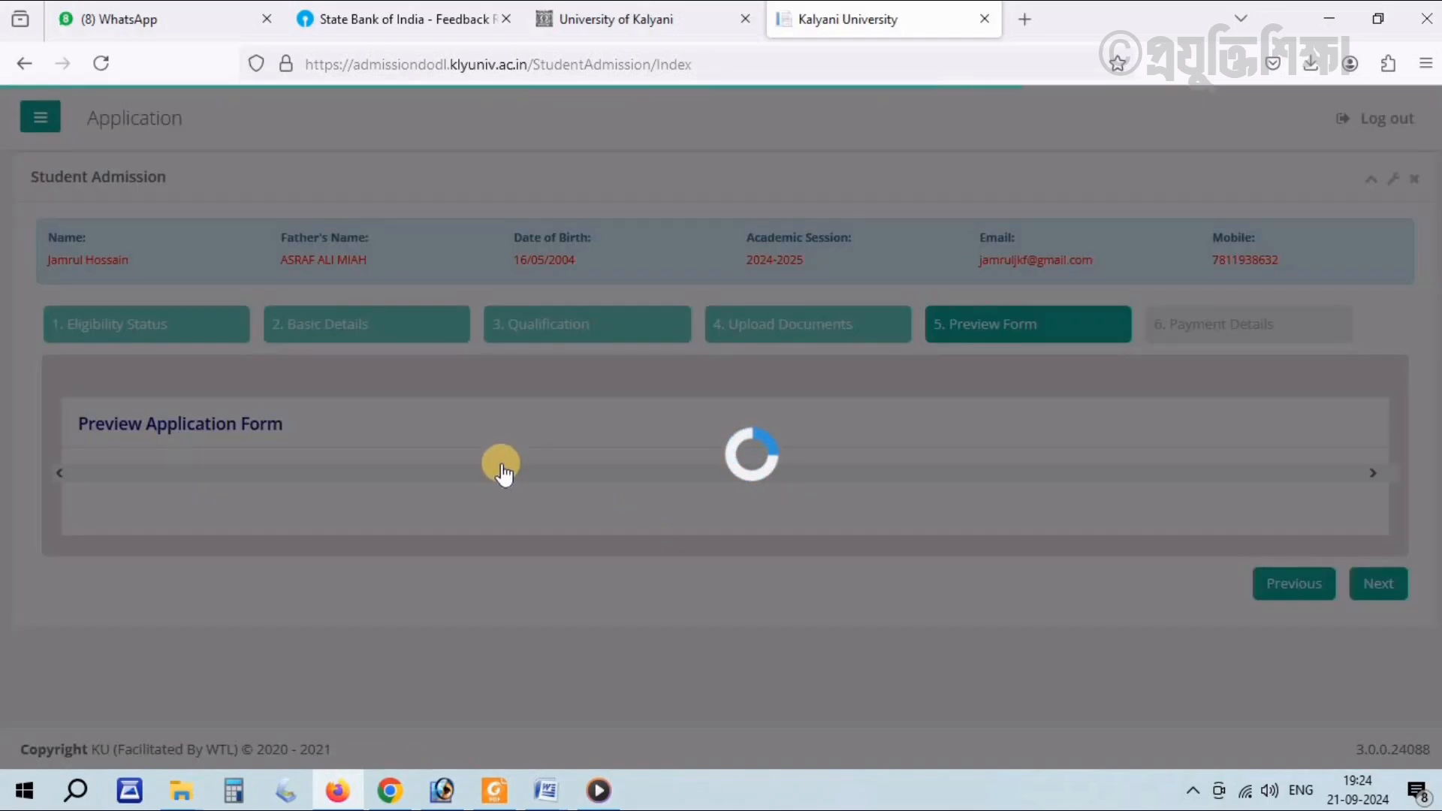
# - Review the full application form preview, including the college name, then proceed to Payment Details
pyautogui.scroll(-2, 450, 458)
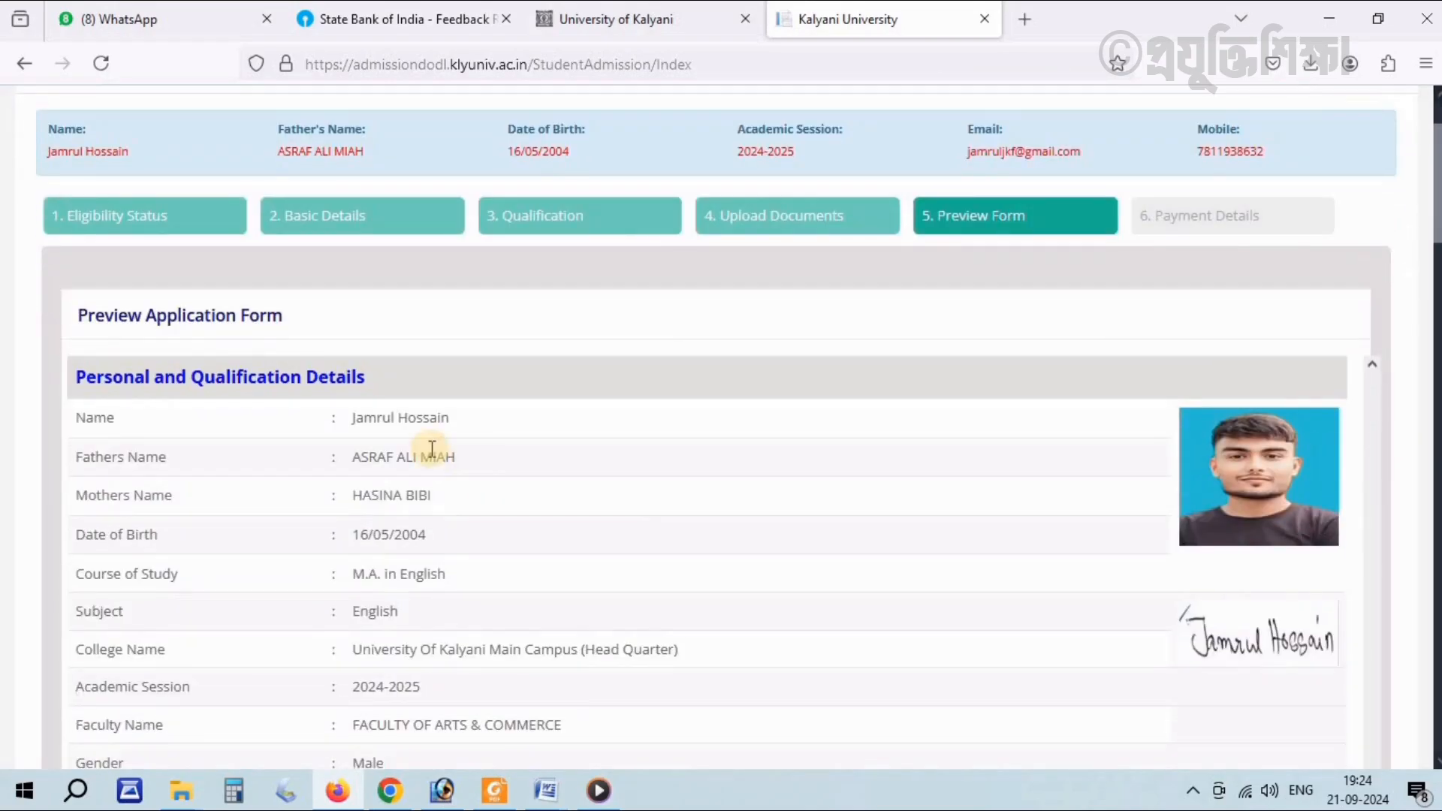
pyautogui.scroll(-3, 468, 502)
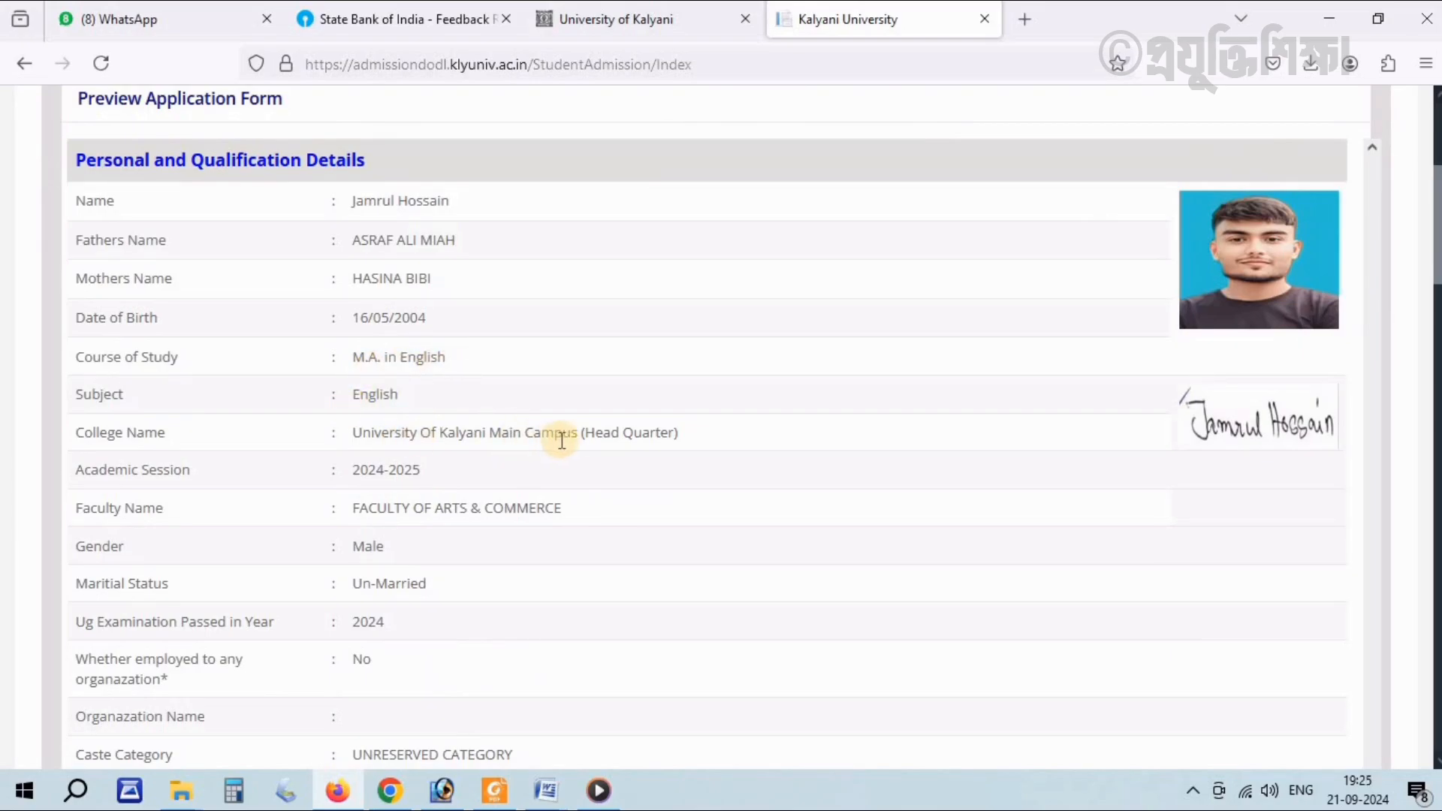
pyautogui.tripleClick(463, 440)
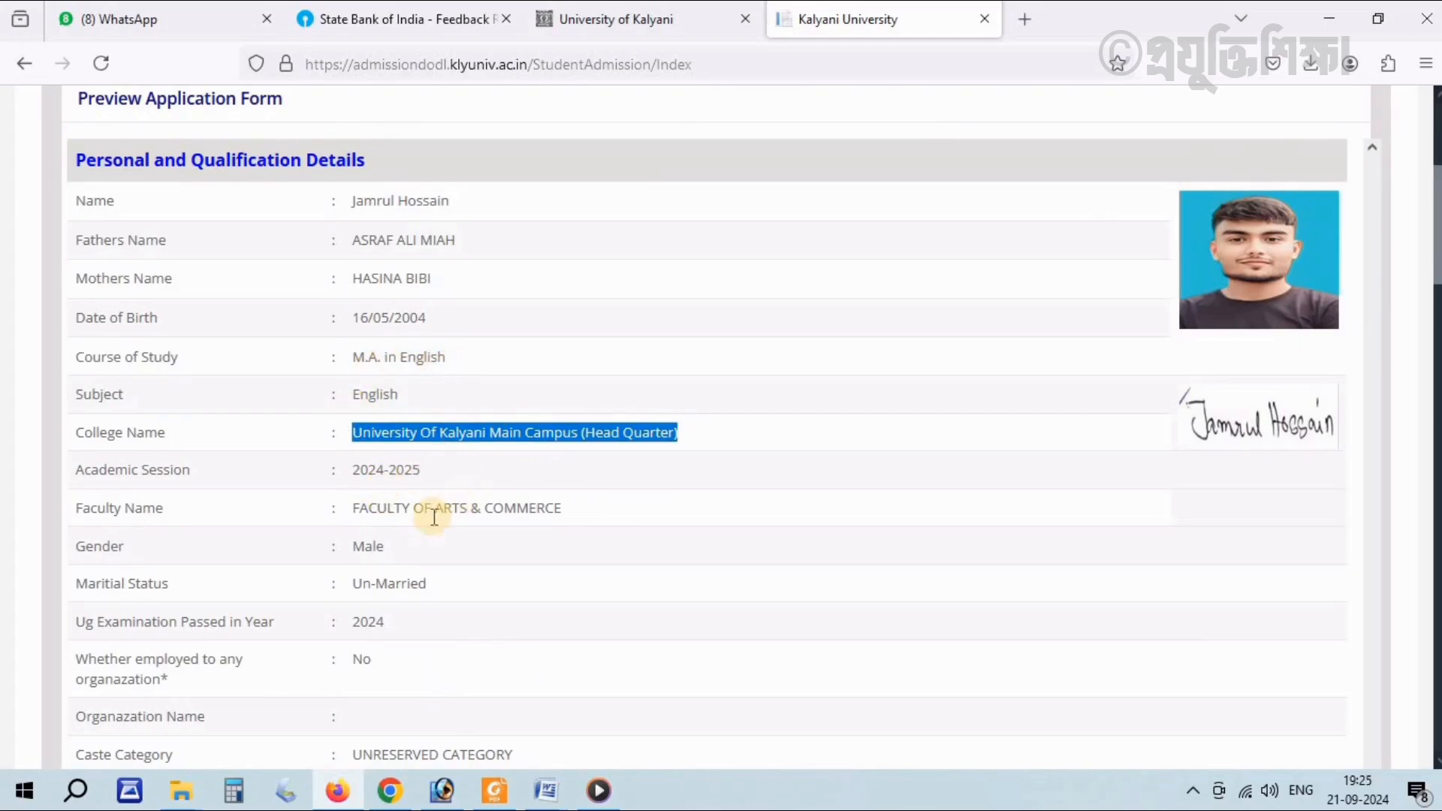
pyautogui.scroll(-7, 434, 517)
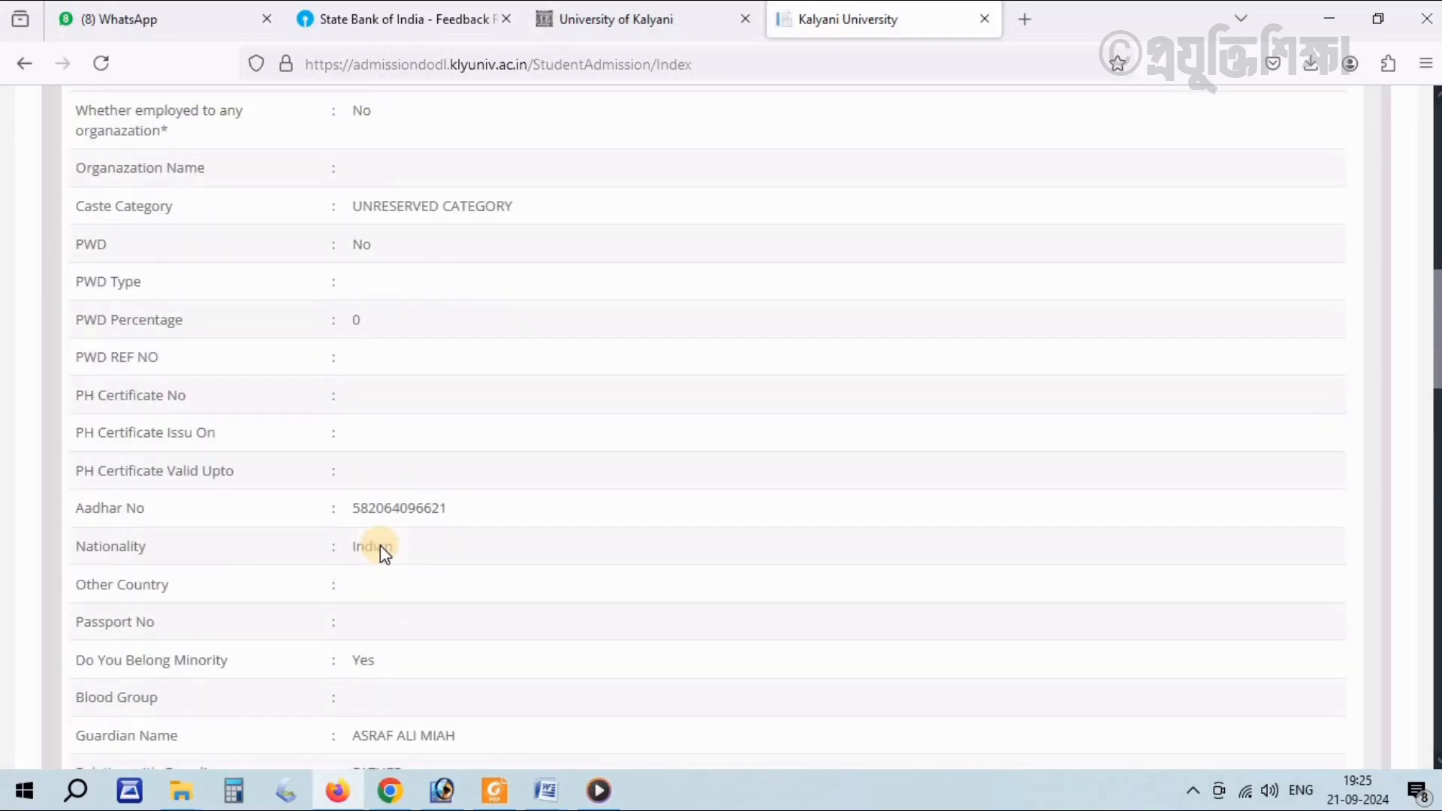
pyautogui.scroll(-7, 380, 546)
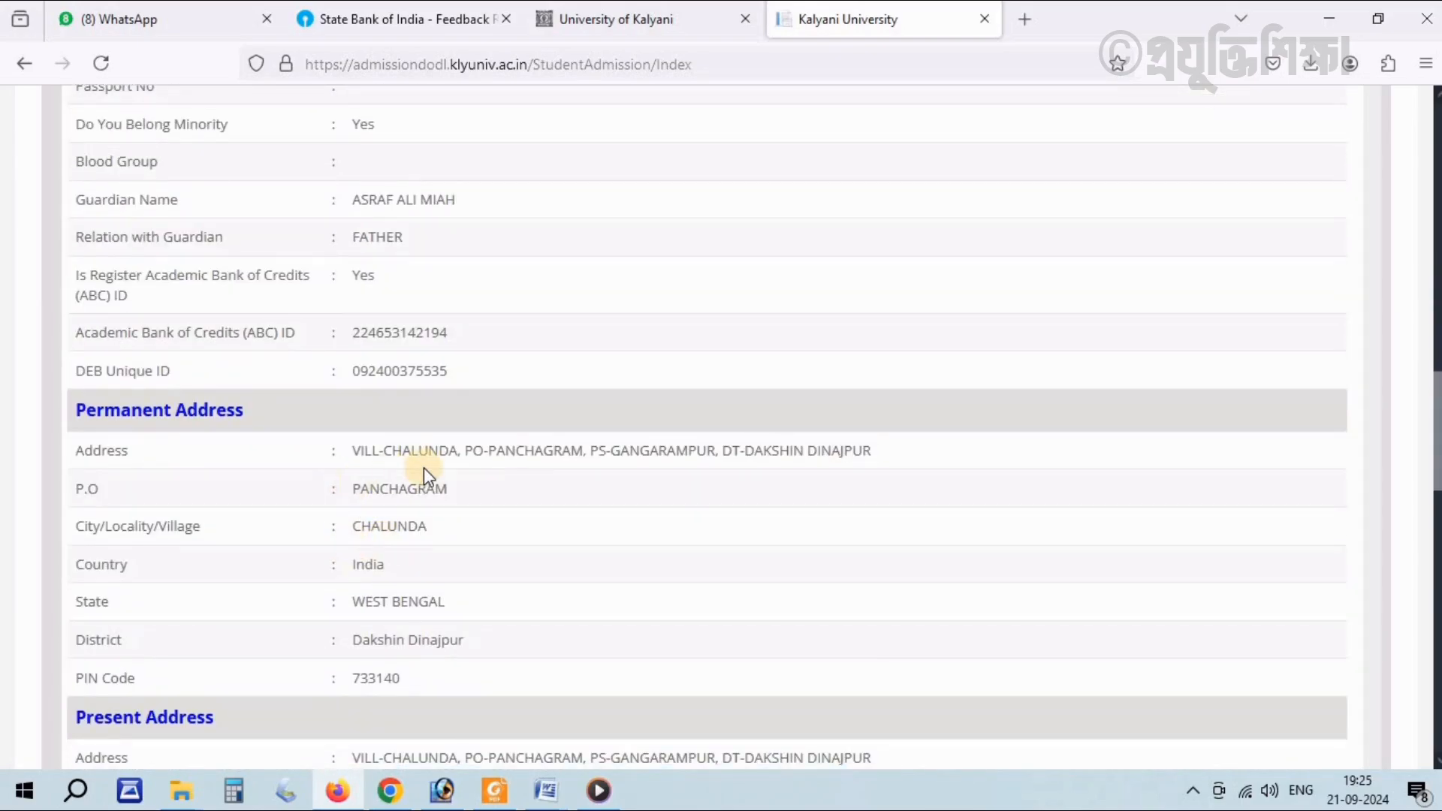
pyautogui.scroll(-4, 335, 515)
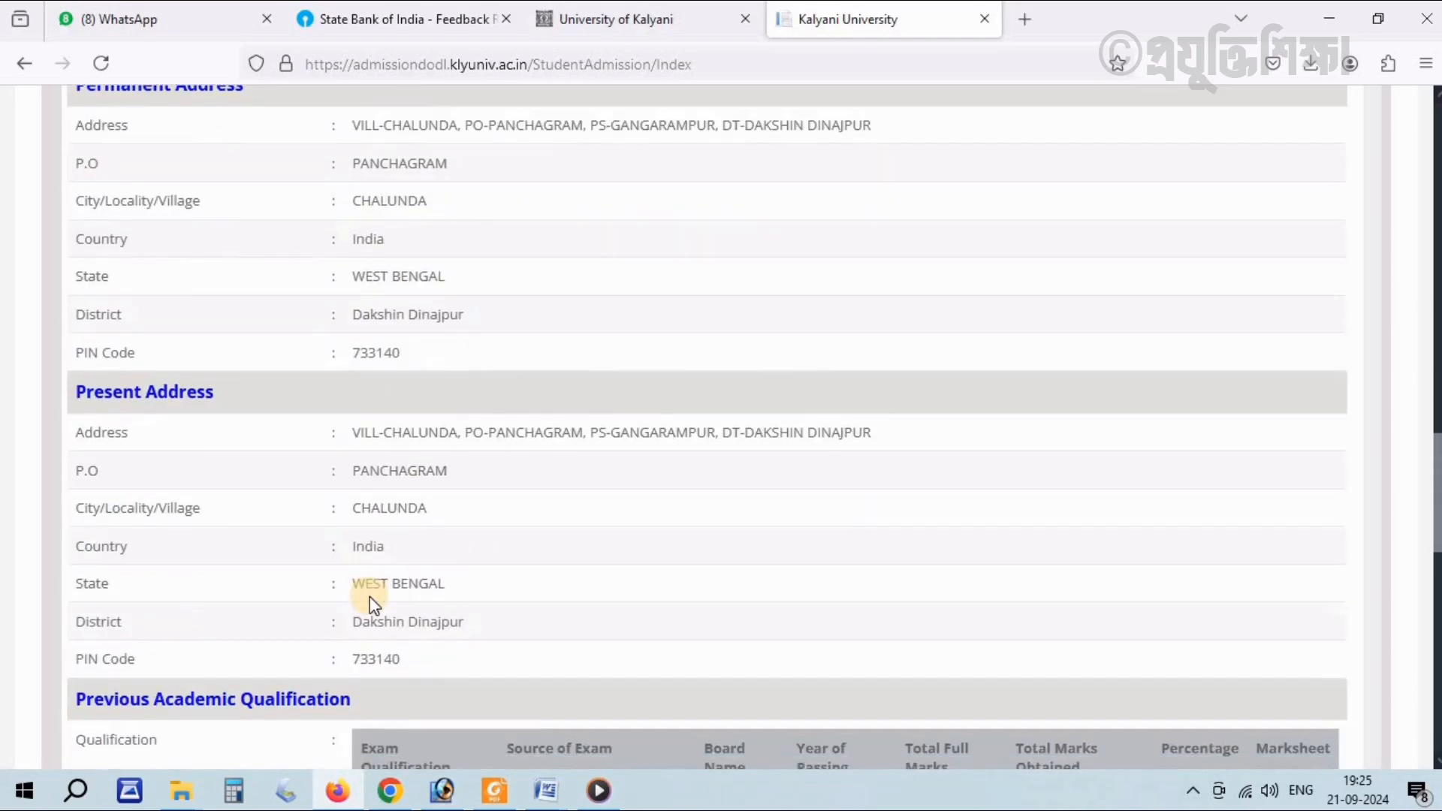
pyautogui.scroll(-7, 391, 554)
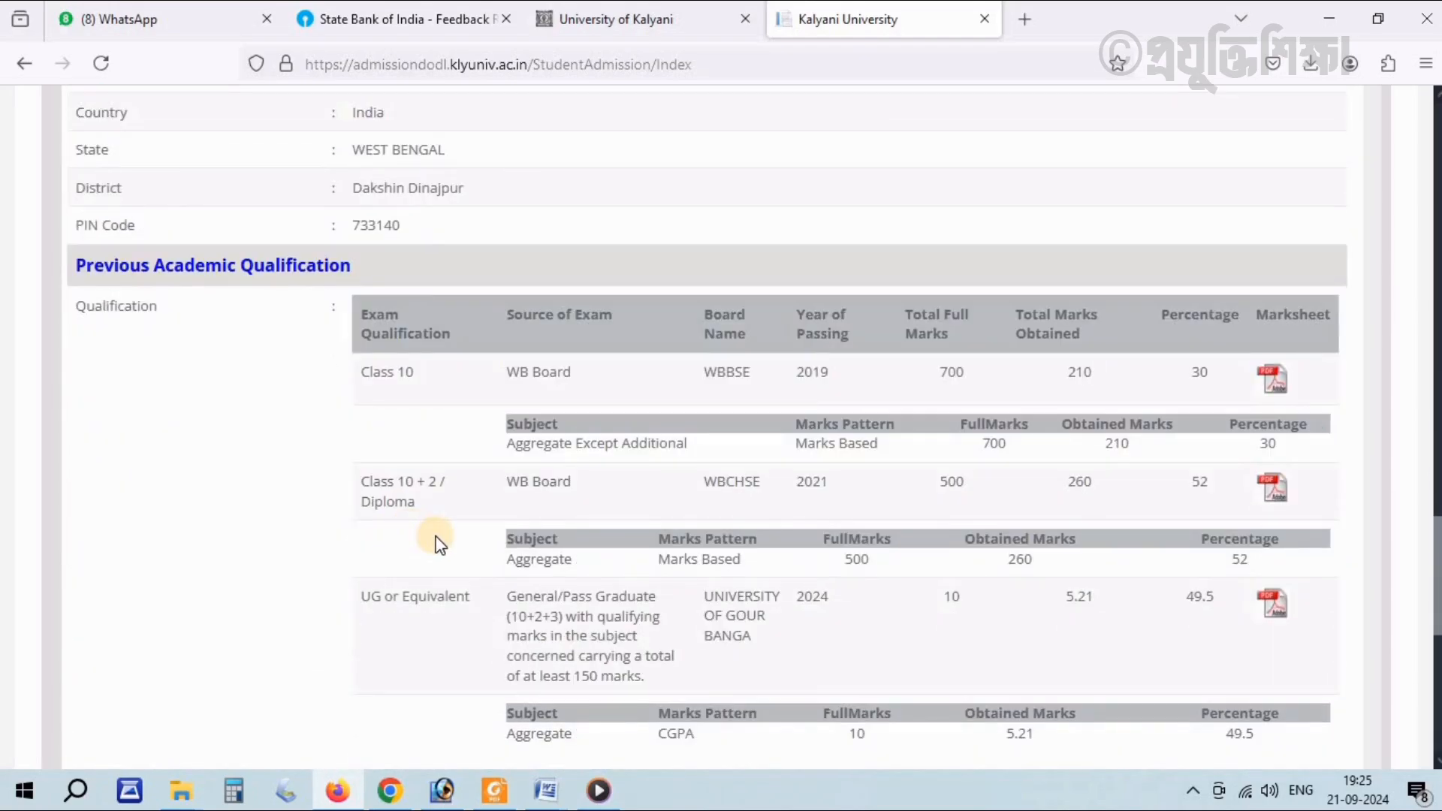
pyautogui.scroll(-6, 538, 543)
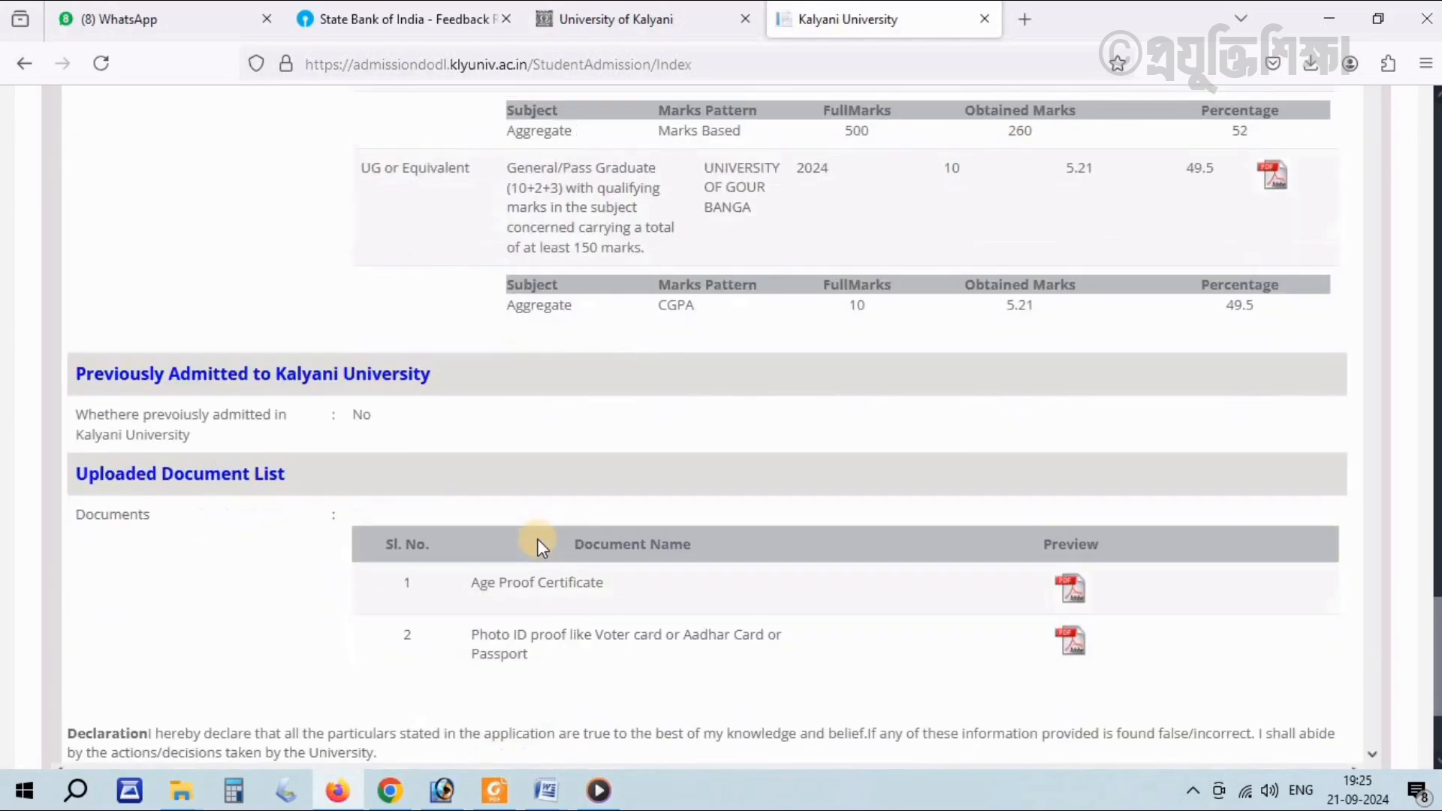
pyautogui.scroll(-2, 842, 543)
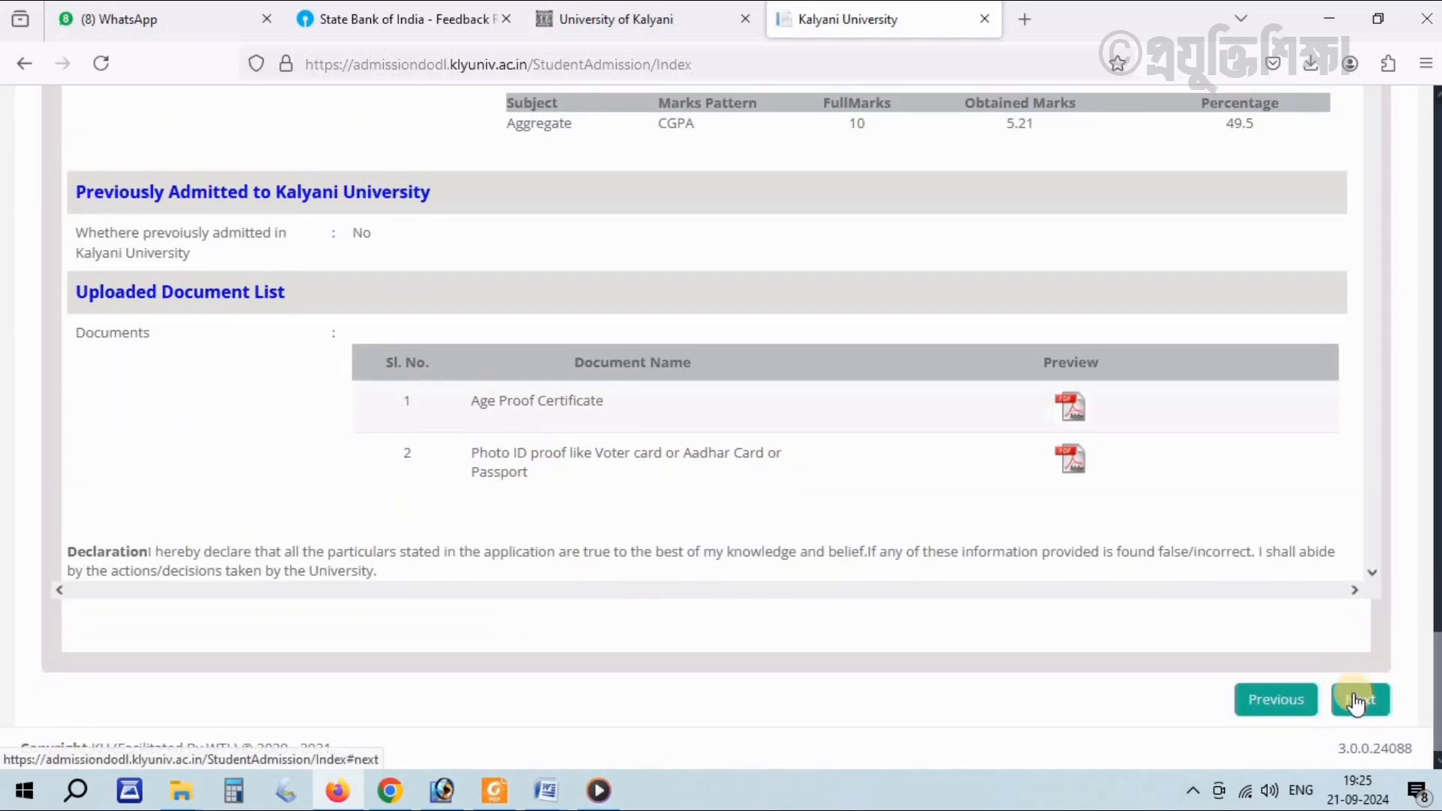
pyautogui.scroll(20, 1355, 645)
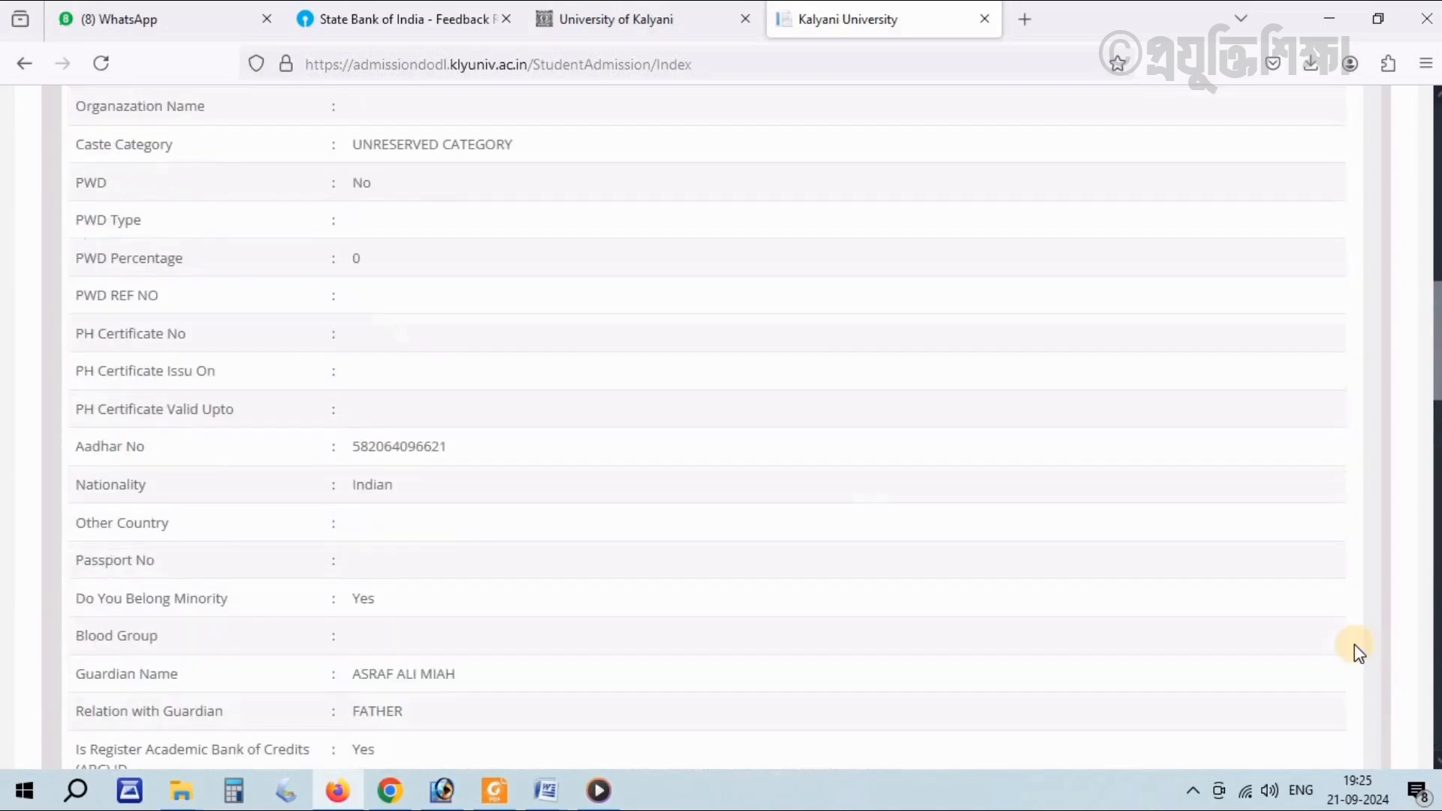
pyautogui.scroll(3, 1355, 645)
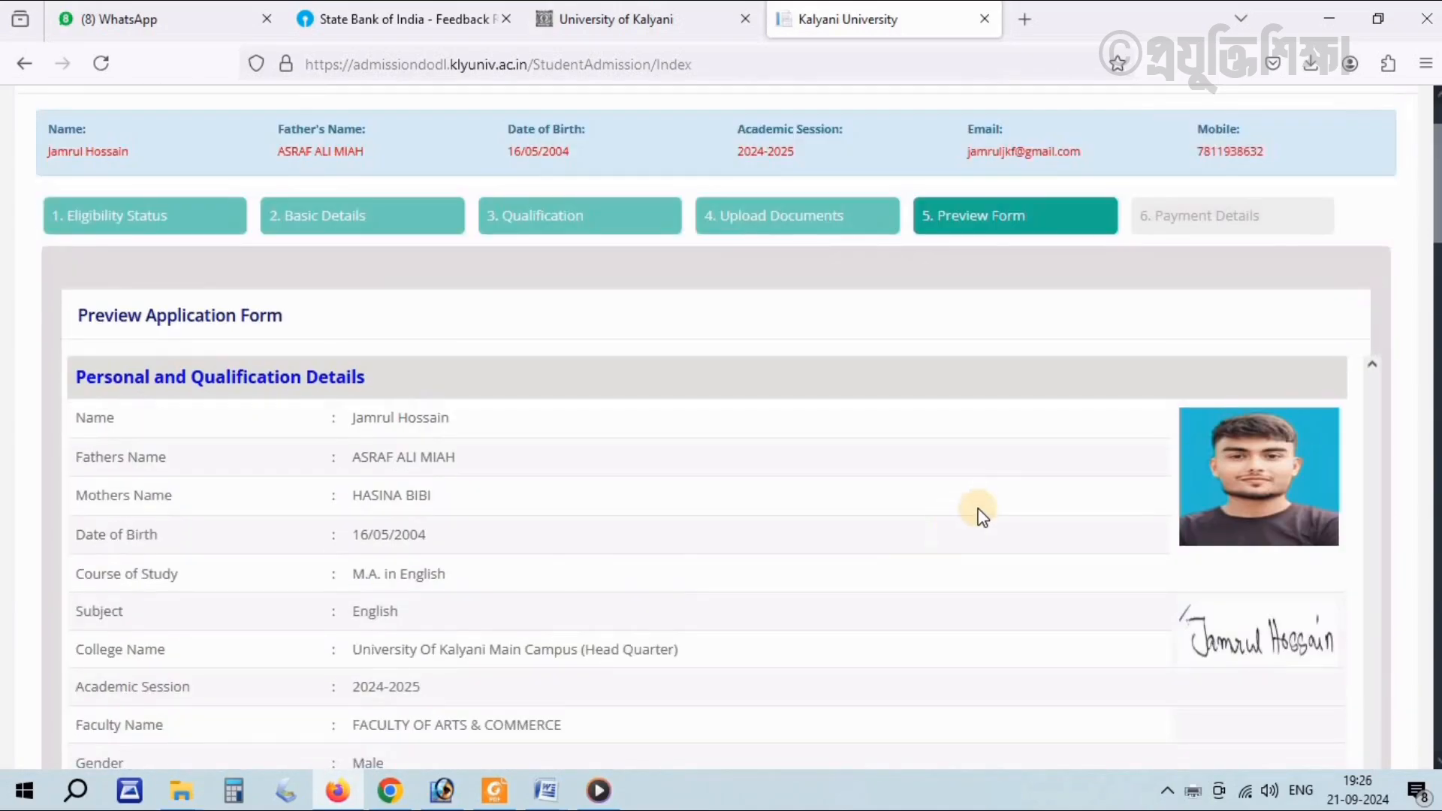
pyautogui.scroll(-14, 988, 504)
pyautogui.scroll(-15, 988, 507)
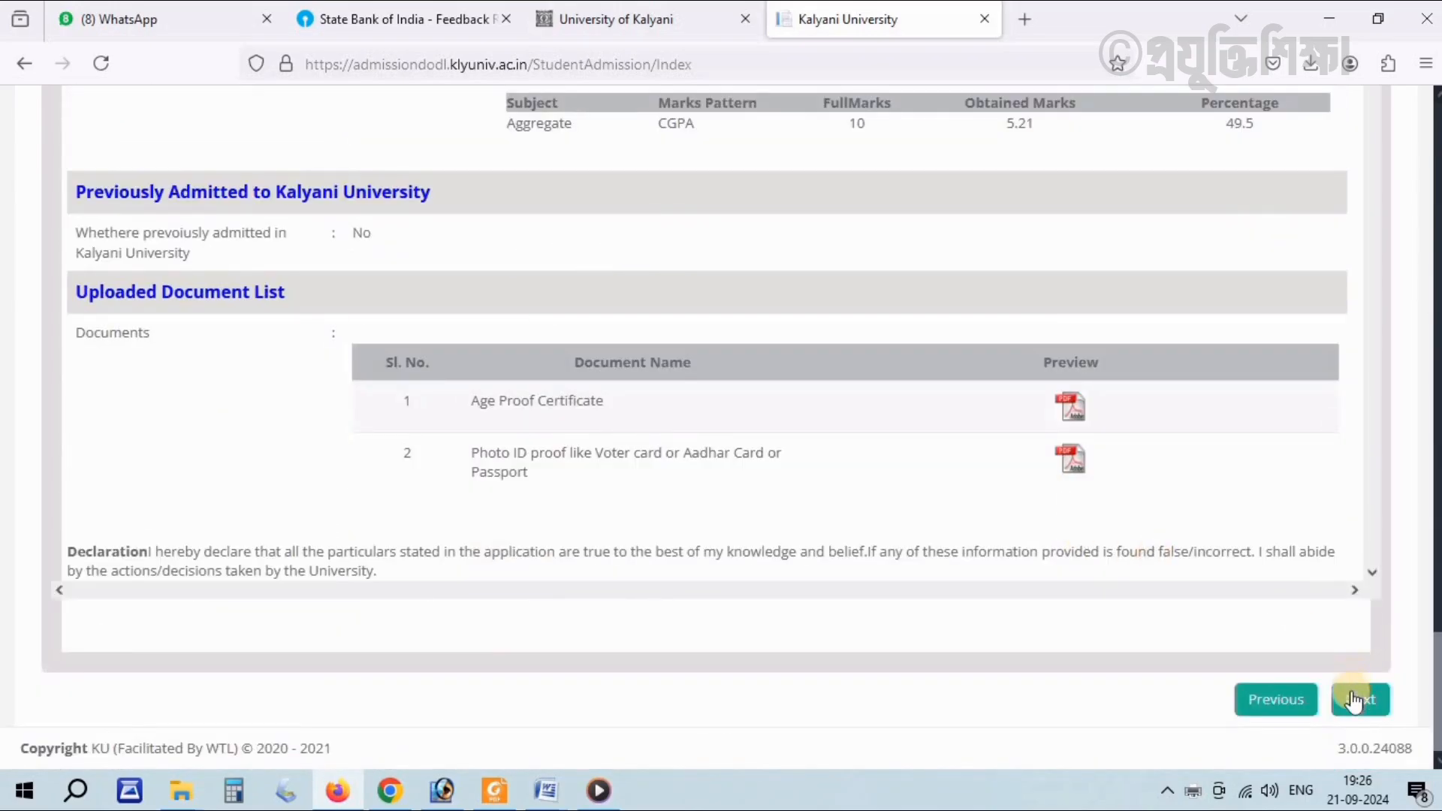
pyautogui.click(1354, 699)
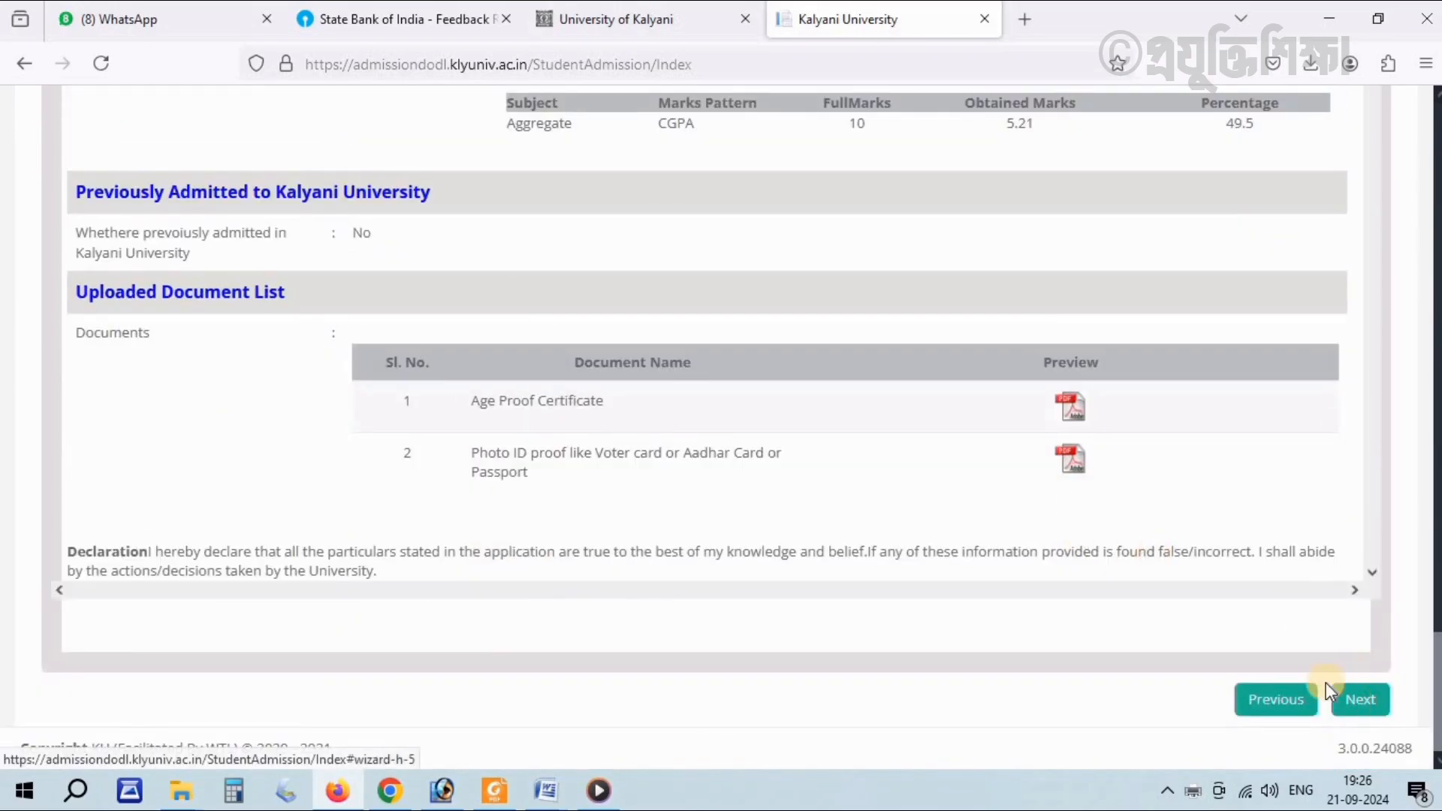
pyautogui.scroll(-1, 750, 556)
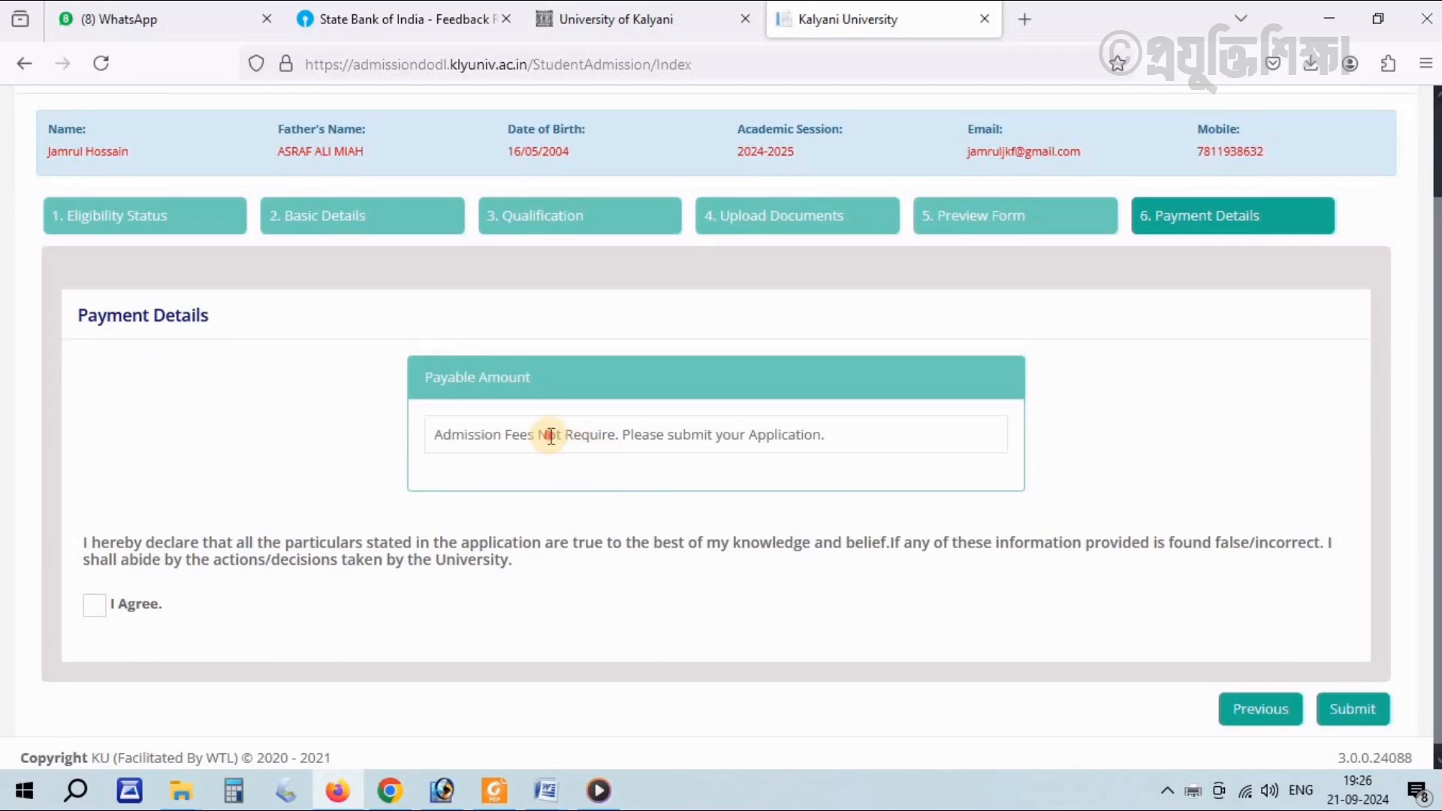
# - Read the no-admission-fee message and tick I Agree on the declaration
pyautogui.moveTo(547, 434); pyautogui.dragTo(846, 441)
pyautogui.click(848, 443)
pyautogui.click(110, 604)
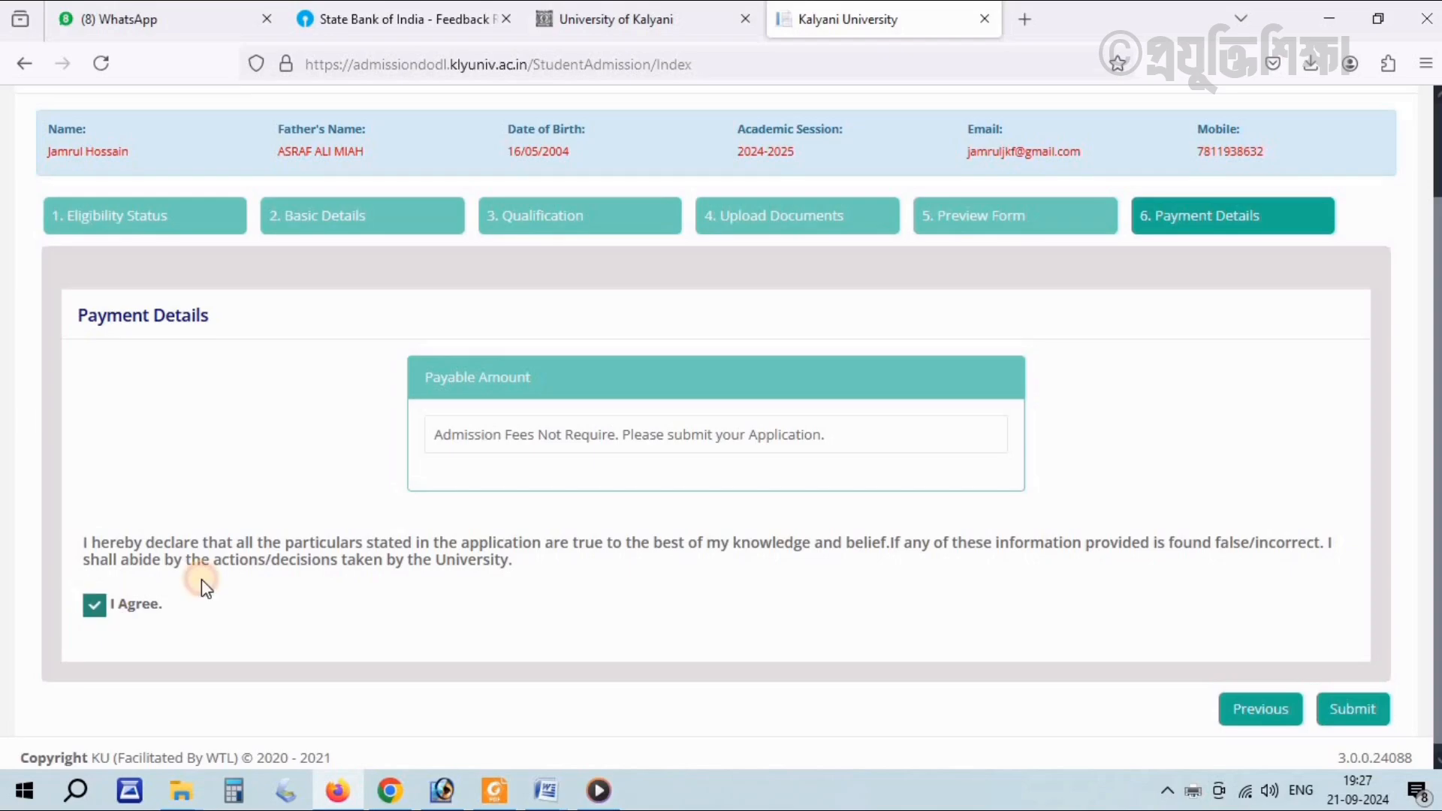
pyautogui.moveTo(442, 435); pyautogui.dragTo(819, 451)
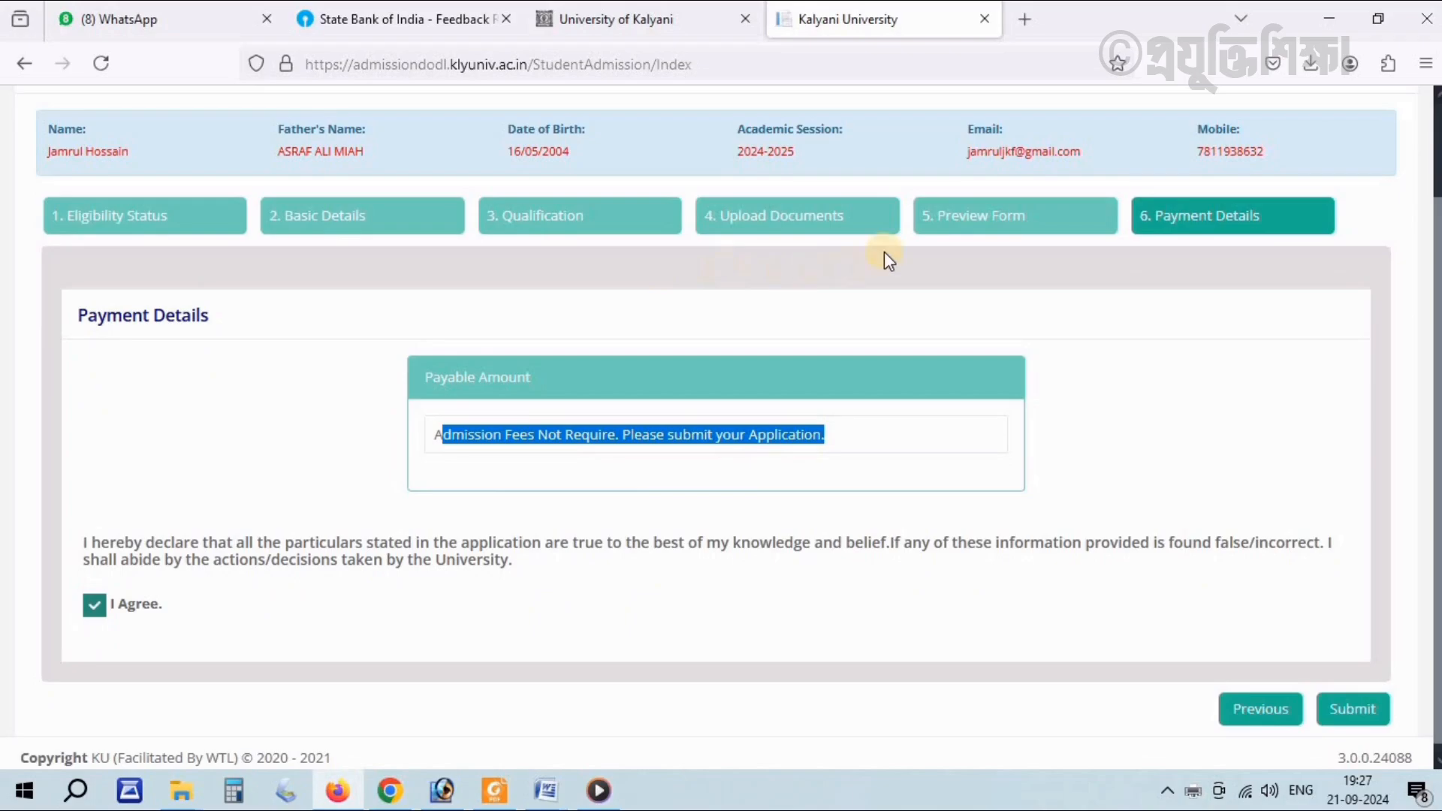
# - Revisit the form preview, return to payment, and submit the application form
pyautogui.click(977, 227)
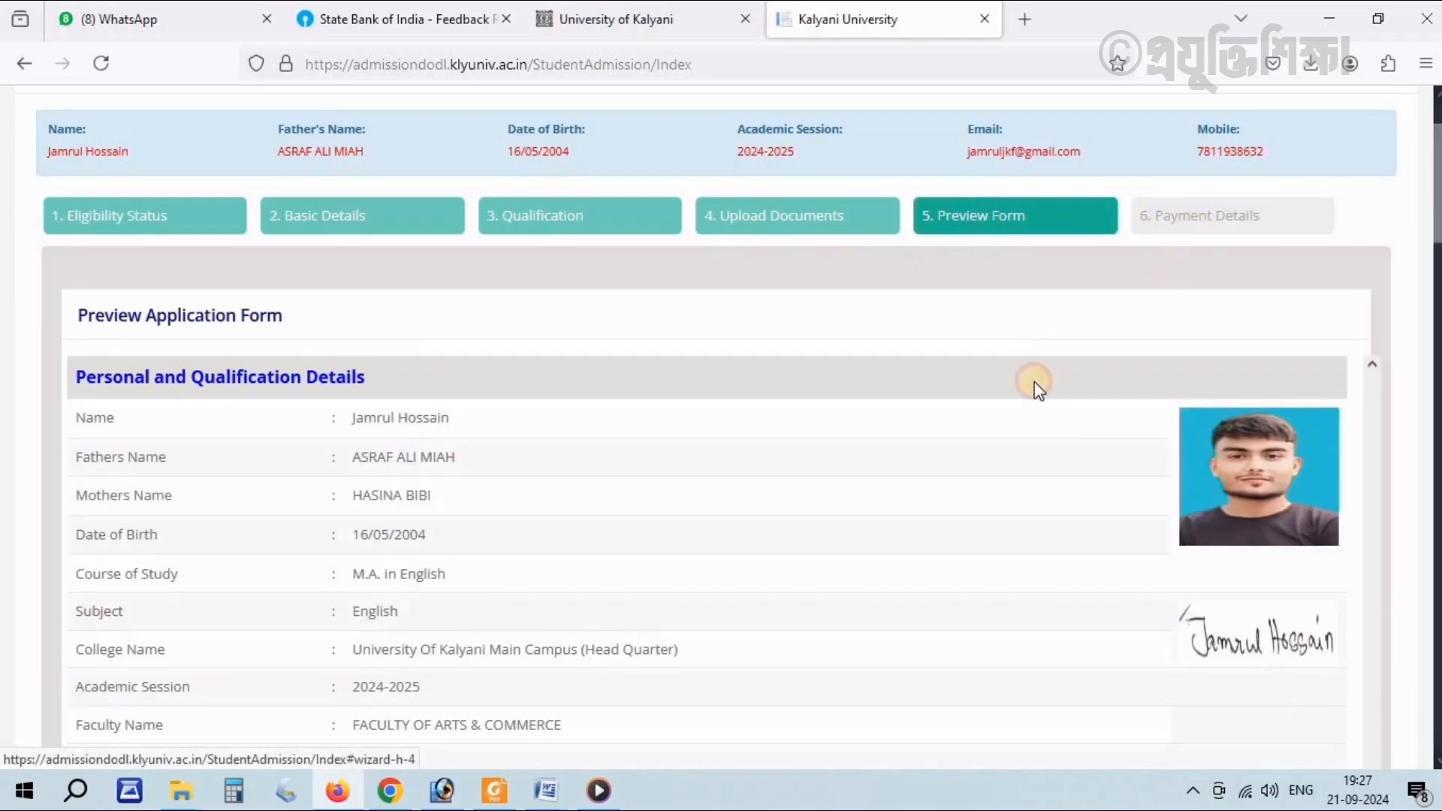
pyautogui.scroll(-15, 1037, 387)
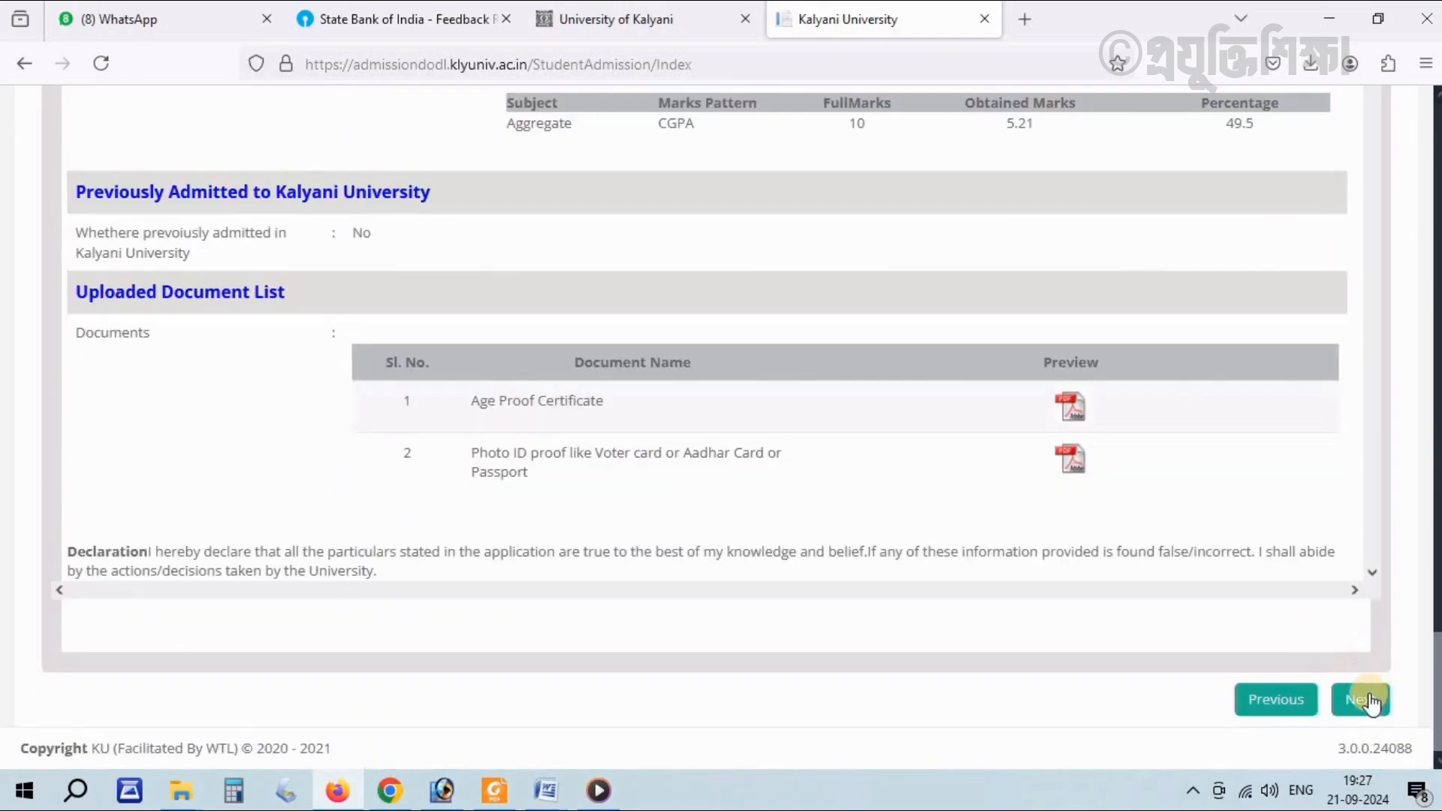
pyautogui.click(1369, 702)
pyautogui.scroll(-2, 1202, 589)
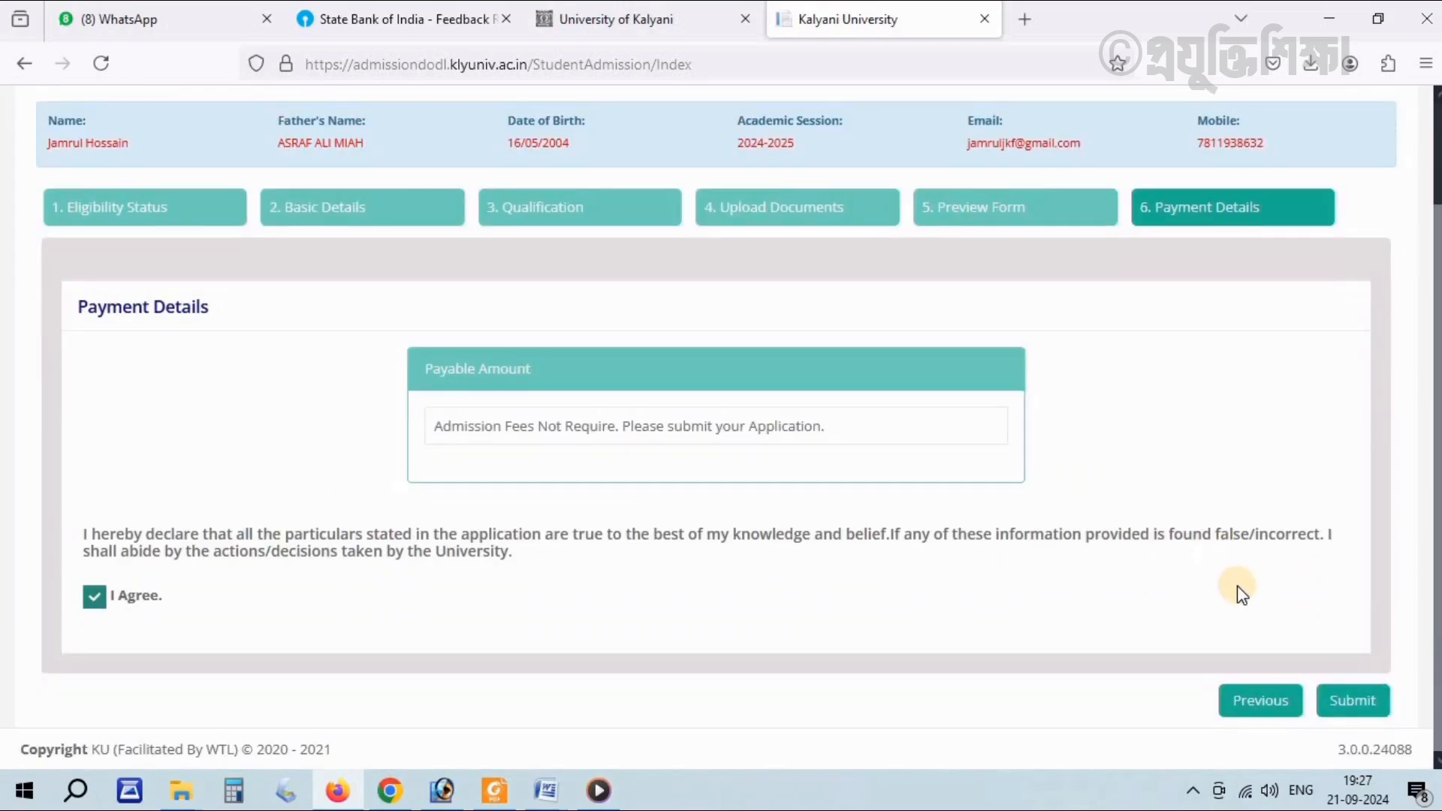
pyautogui.click(1377, 707)
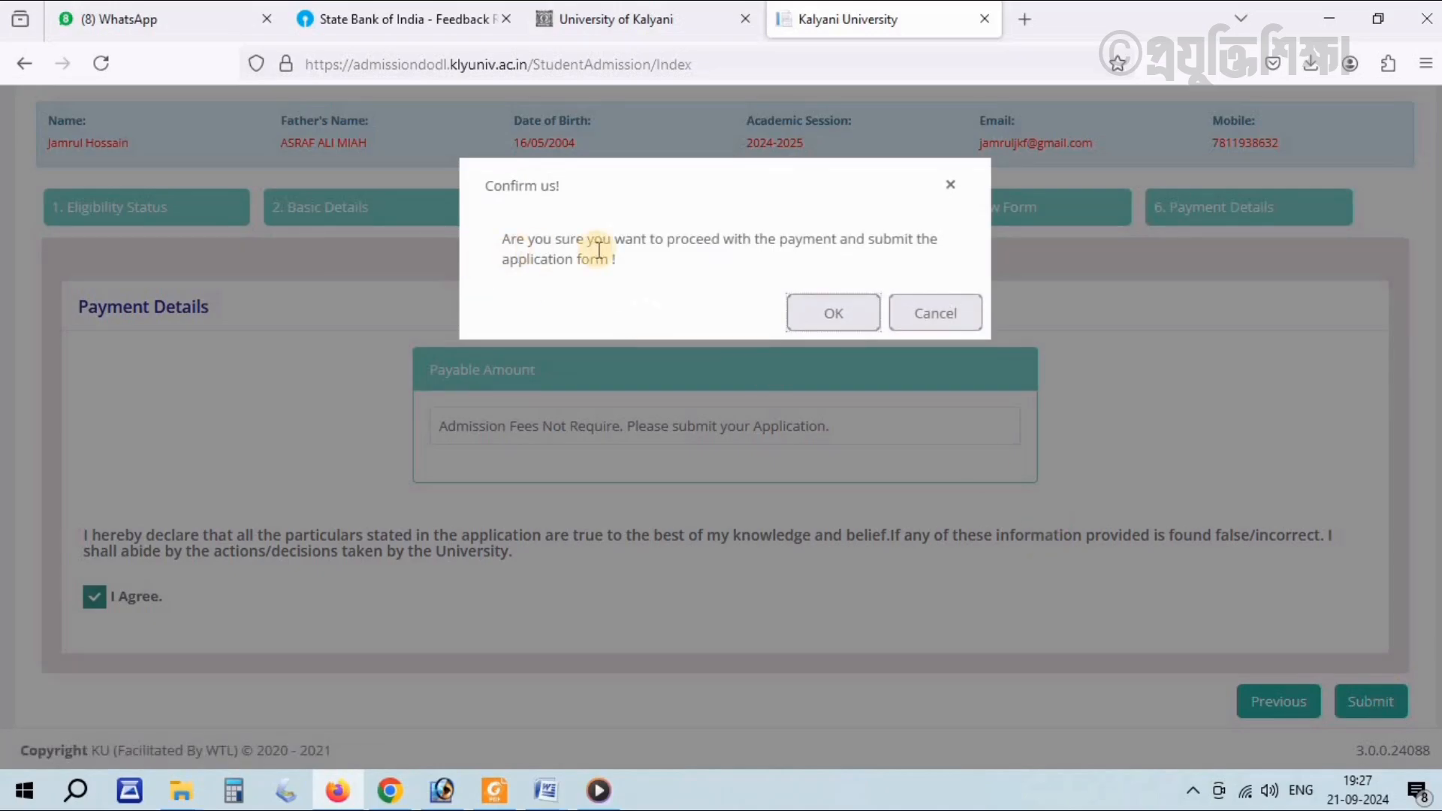
# - Confirm the submission and open the Student Admissions list showing the M.A. English application
pyautogui.click(835, 315)
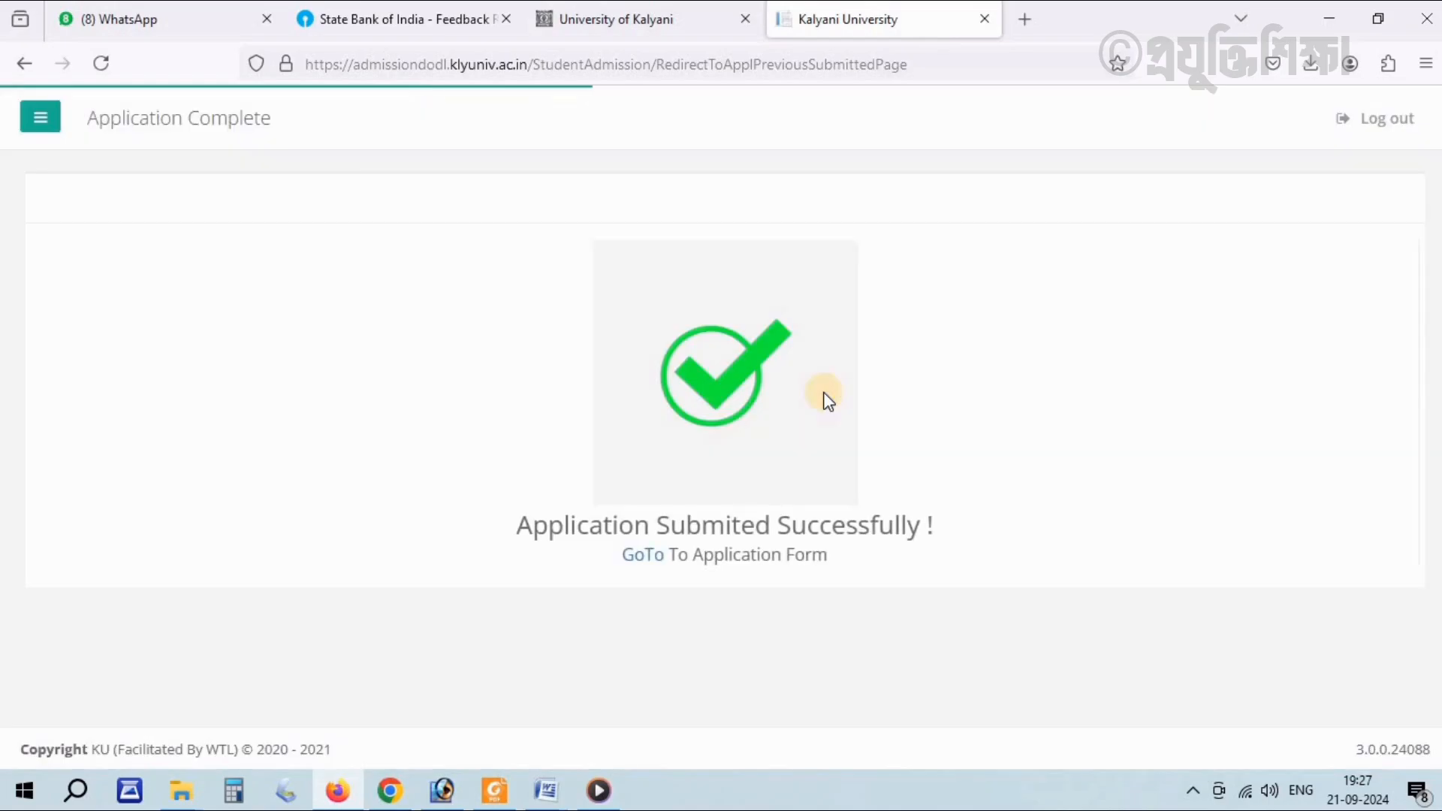
pyautogui.click(649, 557)
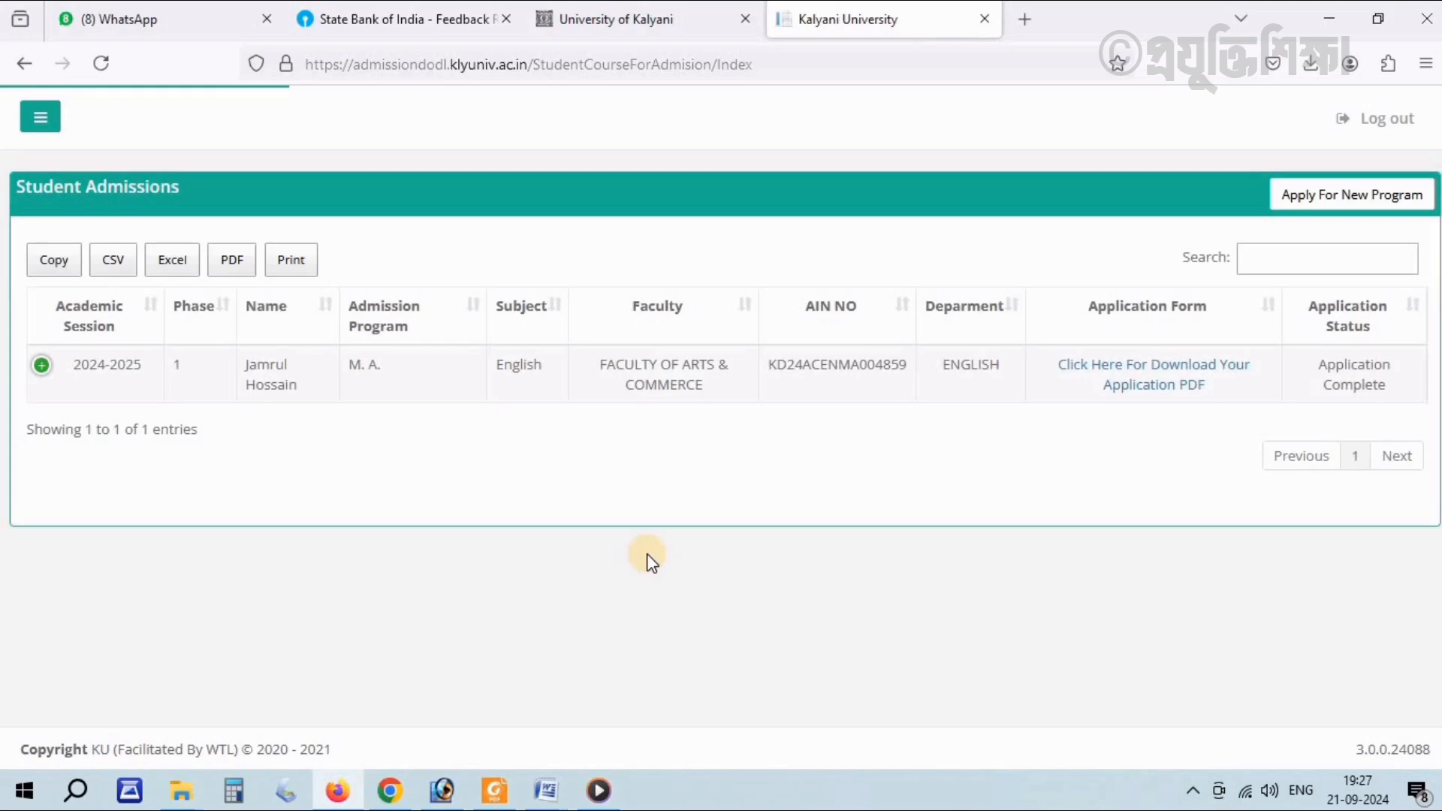
# - Generate the application PDF, review and cancel the print preview, then request the PDF again
pyautogui.click(1151, 381)
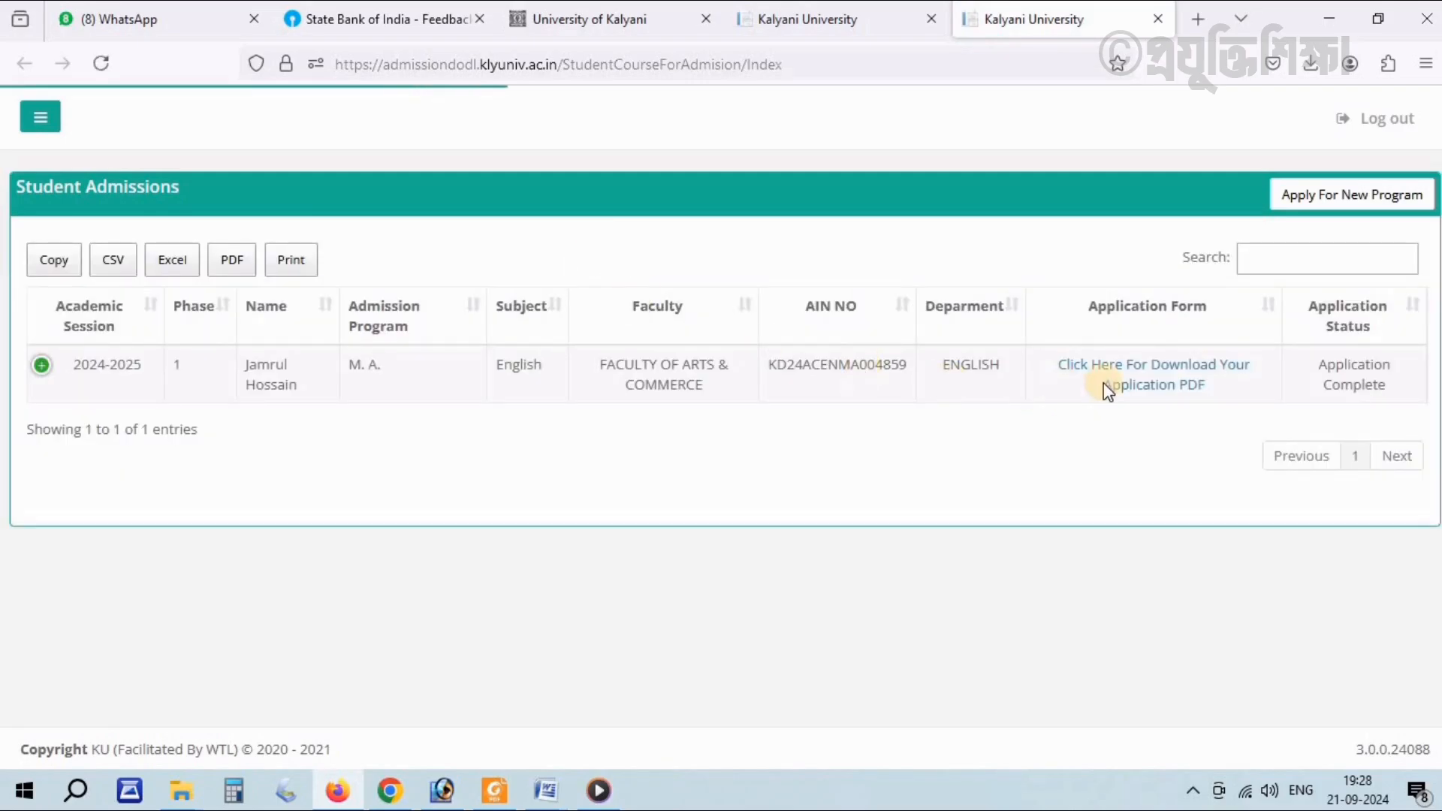
pyautogui.click(1138, 375)
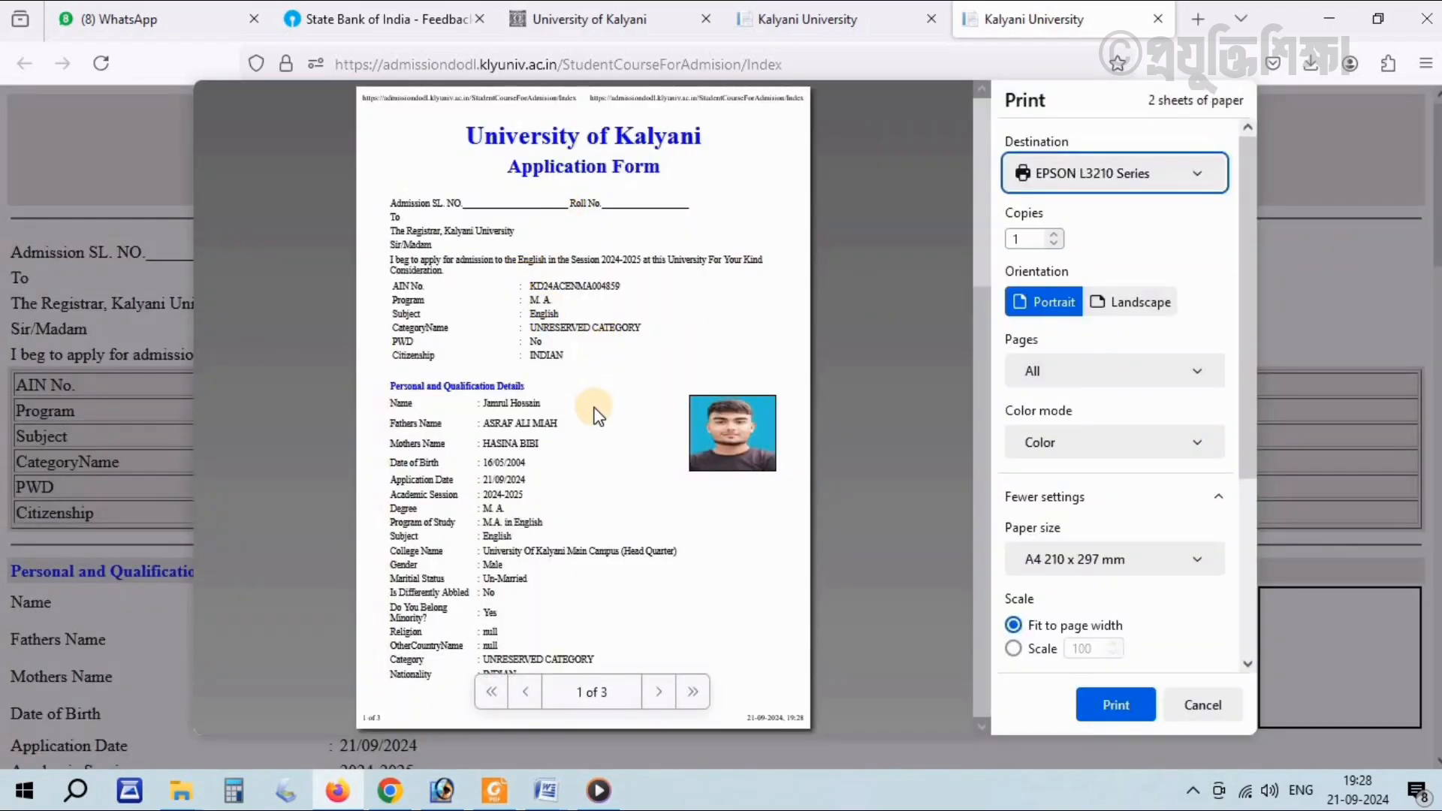
pyautogui.scroll(-15, 599, 417)
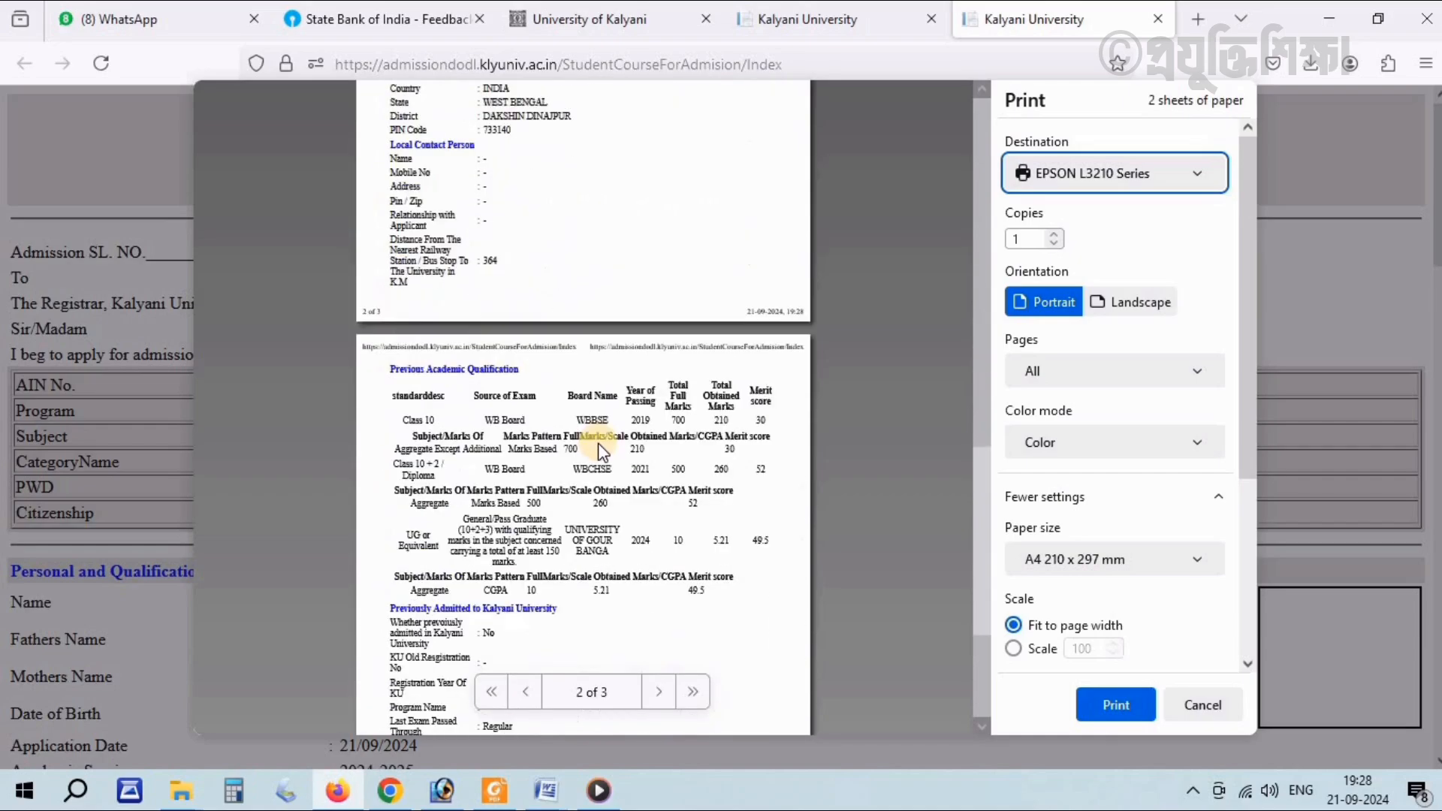
pyautogui.scroll(-2, 601, 451)
pyautogui.scroll(10, 728, 510)
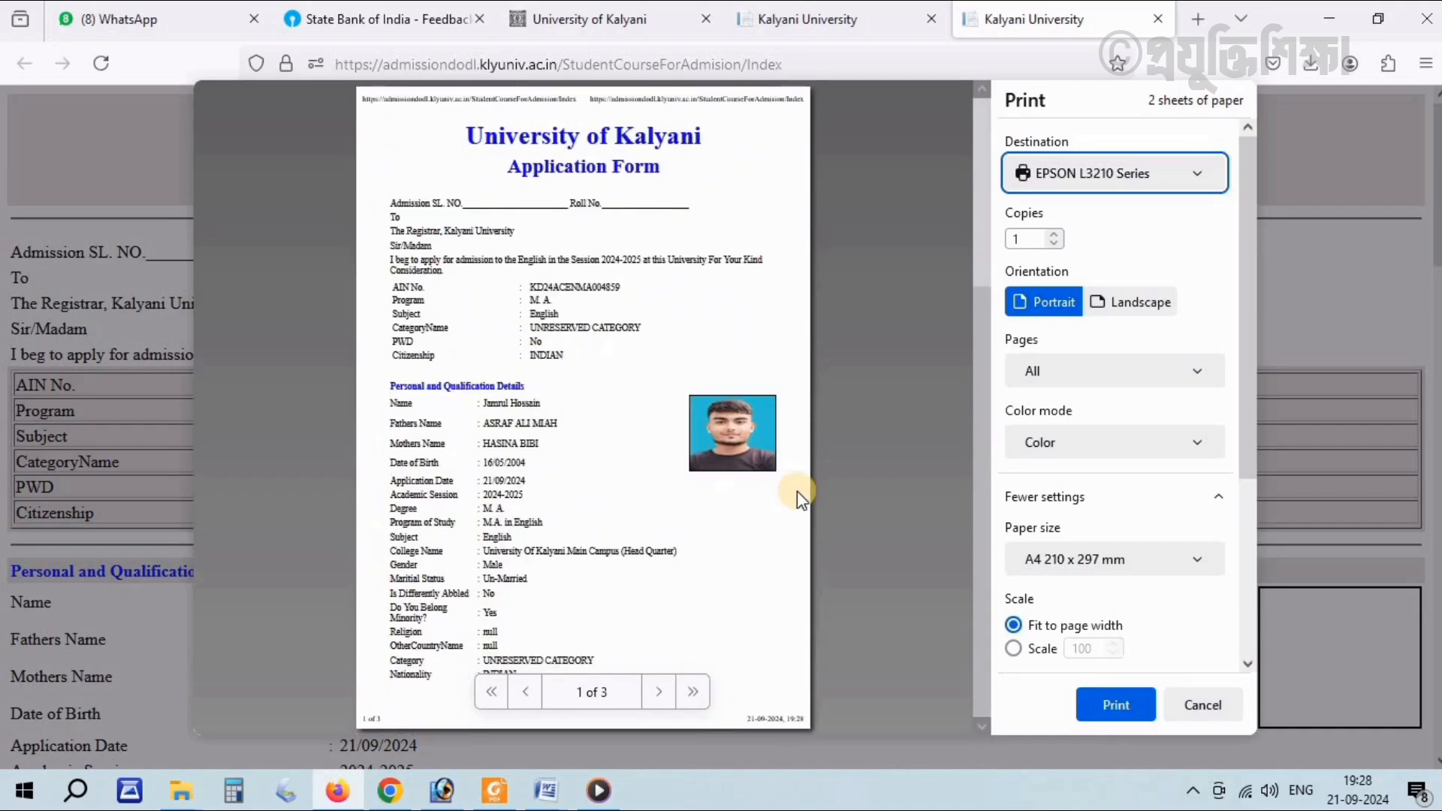
pyautogui.click(1204, 703)
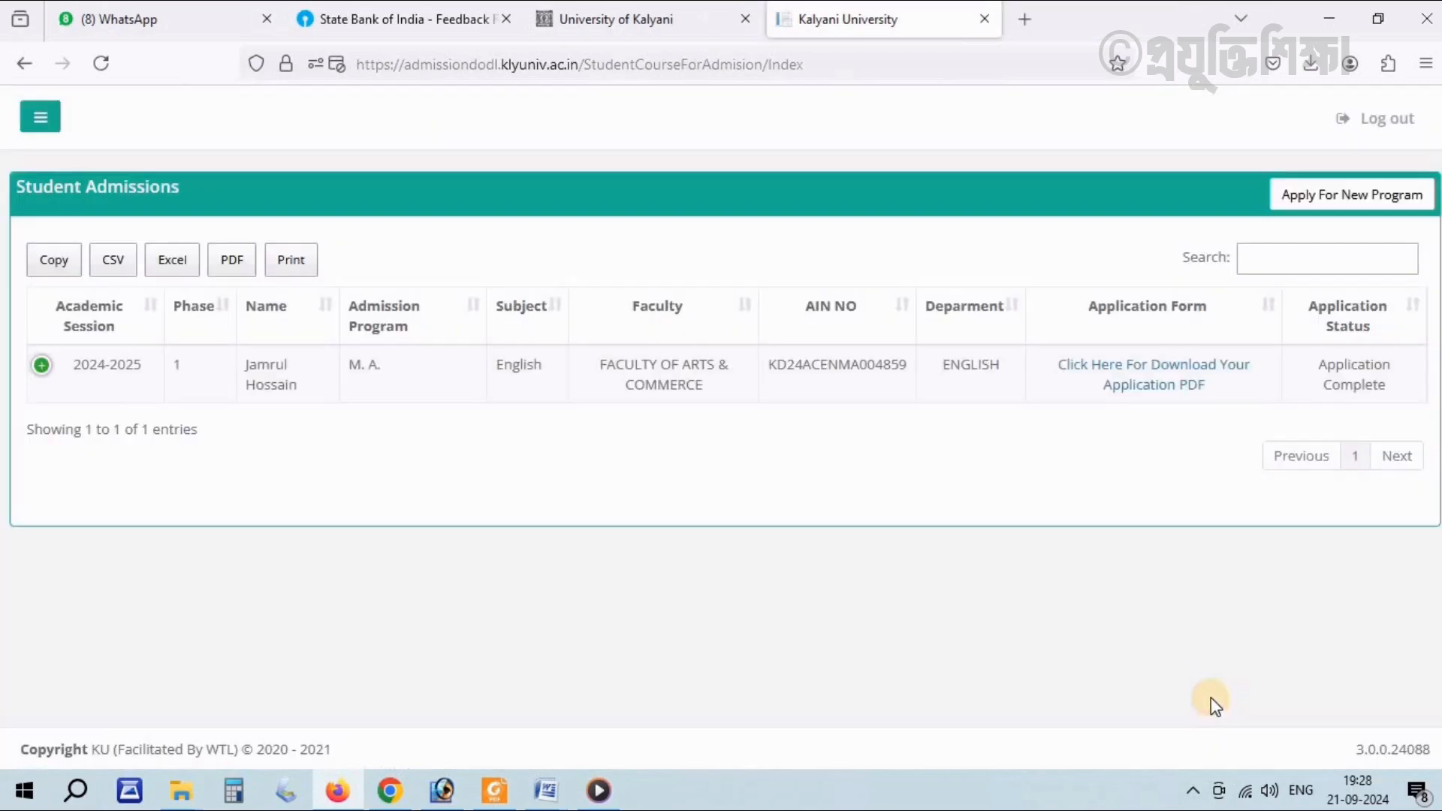
pyautogui.click(1155, 386)
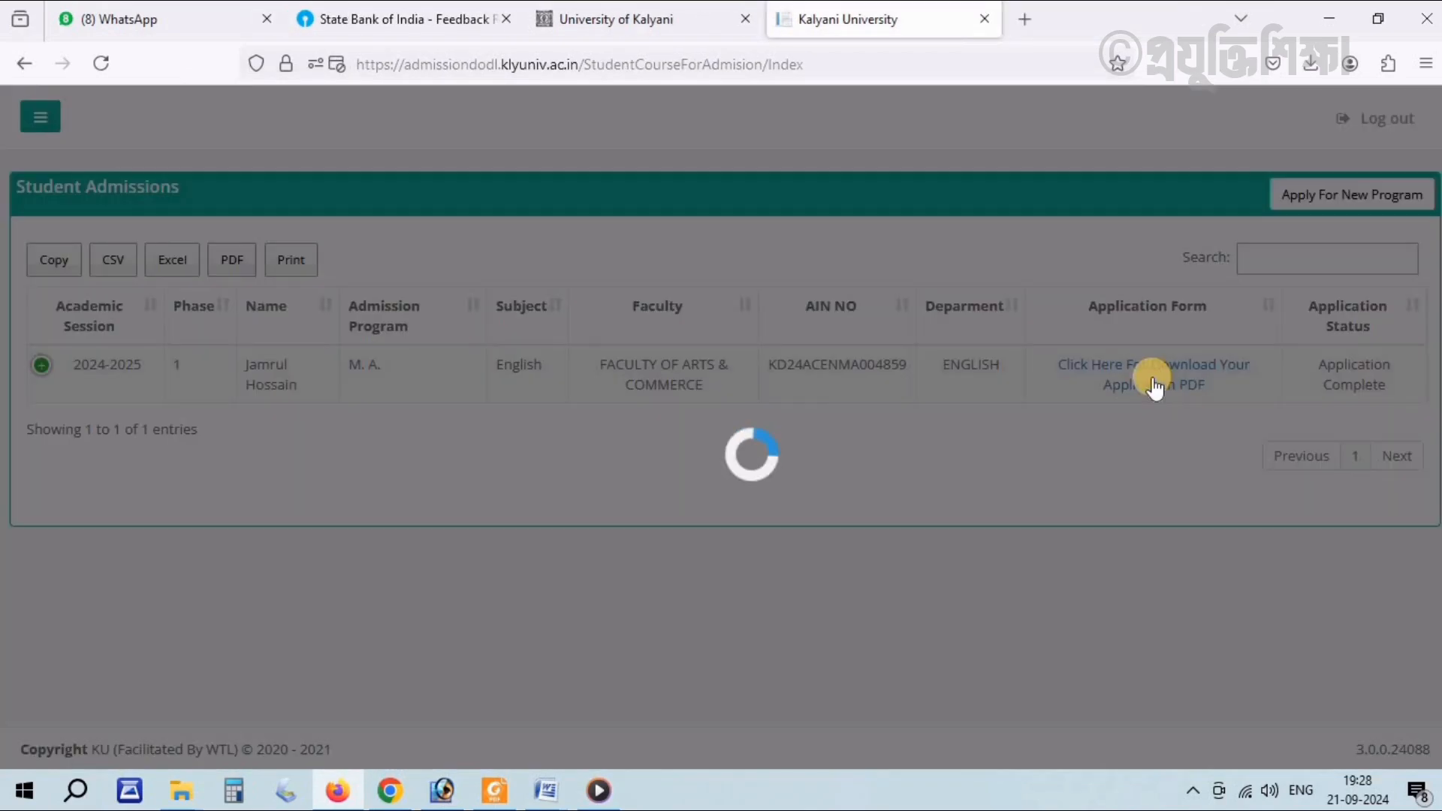